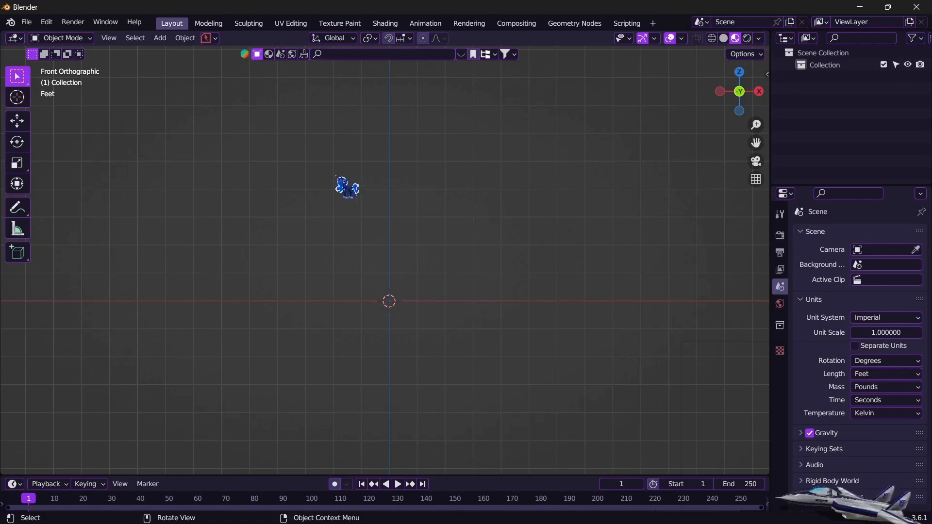
Add a text object at the origin and open the file browser for its Regular font.
{"action": "left_click", "coordinate": [162, 39]}
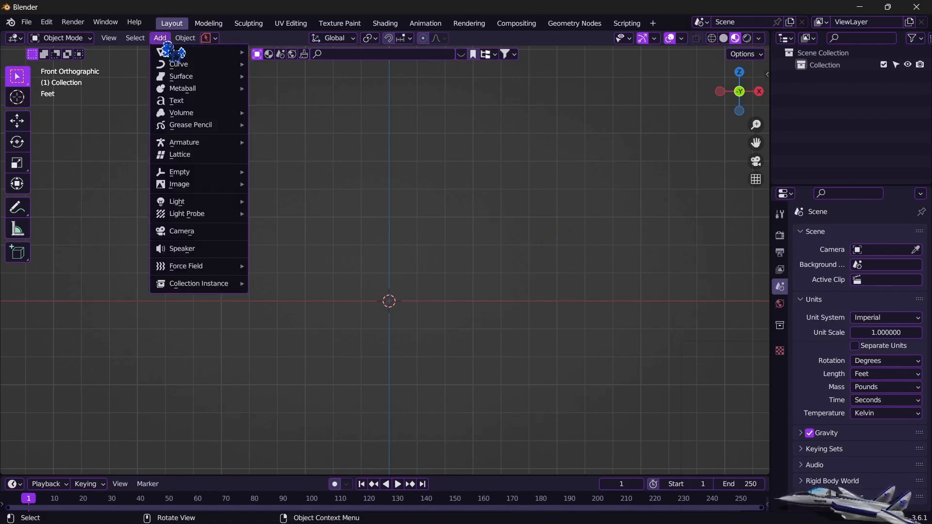
{"action": "left_click", "coordinate": [177, 102]}
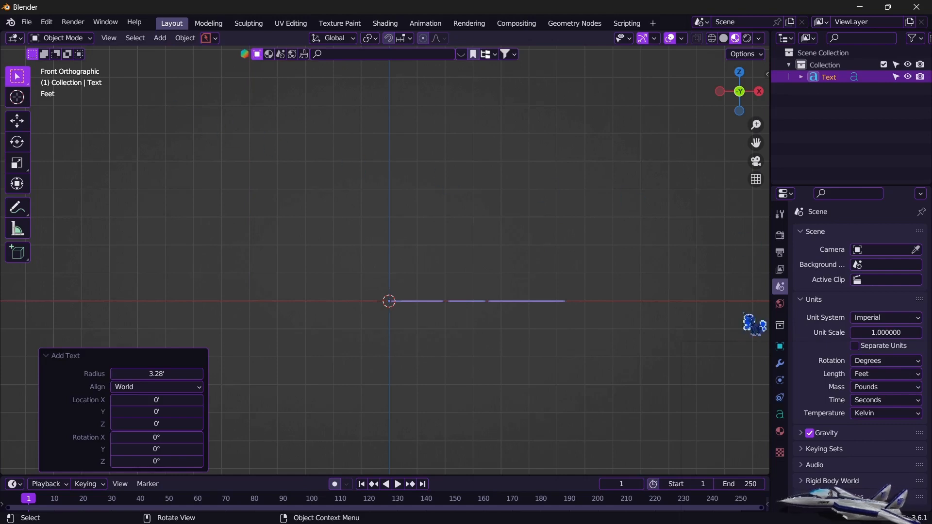
{"action": "left_click", "coordinate": [780, 415]}
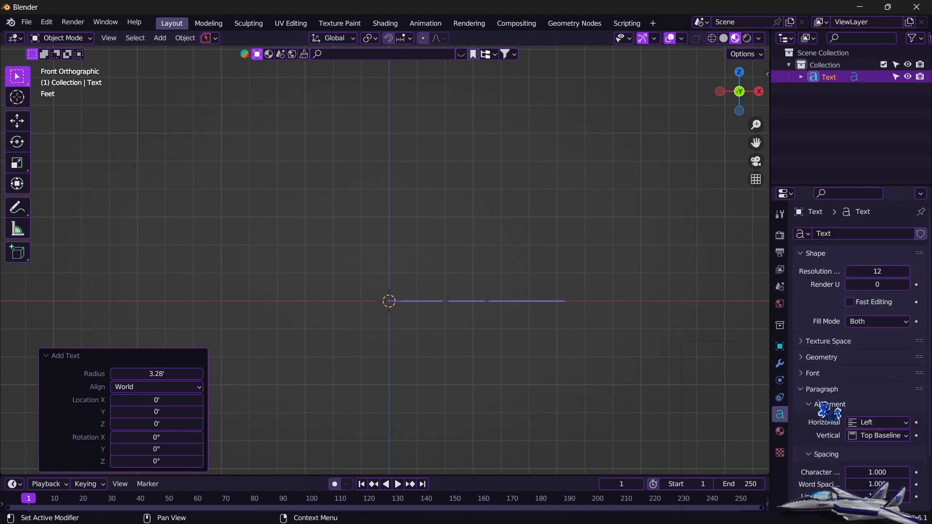
{"action": "scroll", "coordinate": [855, 389], "scroll_direction": "down", "scroll_amount": 4}
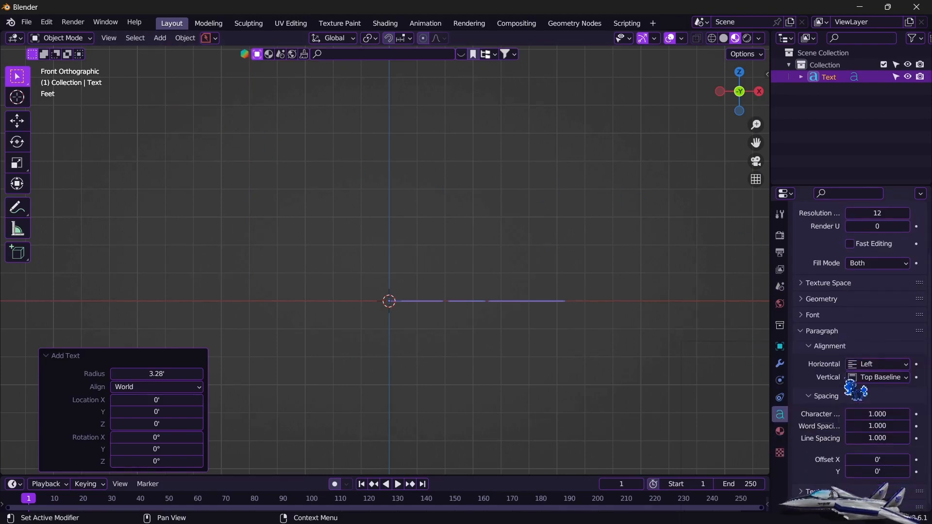
{"action": "left_click", "coordinate": [842, 311]}
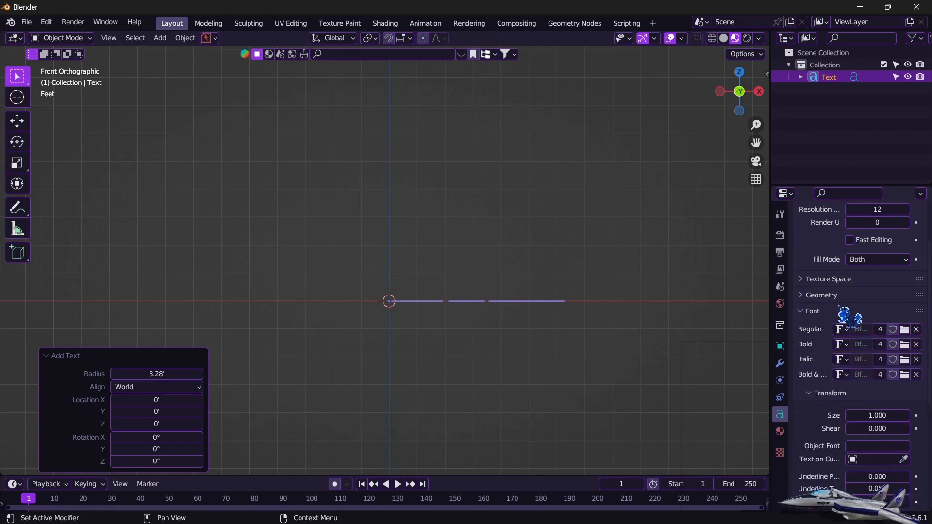
{"action": "left_click", "coordinate": [904, 330]}
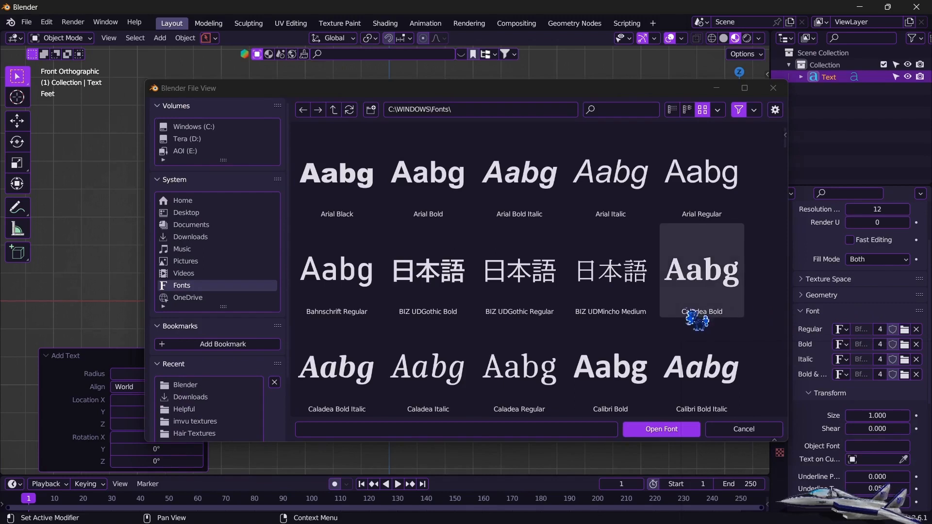
Browse the installed fonts in C:\WINDOWS\Fonts for a suitable typeface.
{"action": "scroll", "coordinate": [616, 328], "scroll_direction": "down", "scroll_amount": 3}
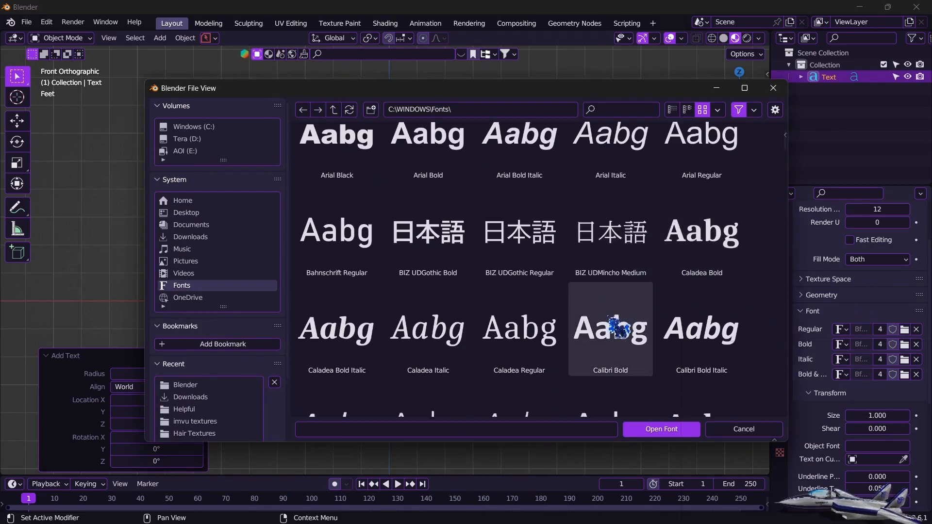
{"action": "scroll", "coordinate": [608, 327], "scroll_direction": "down", "scroll_amount": 5}
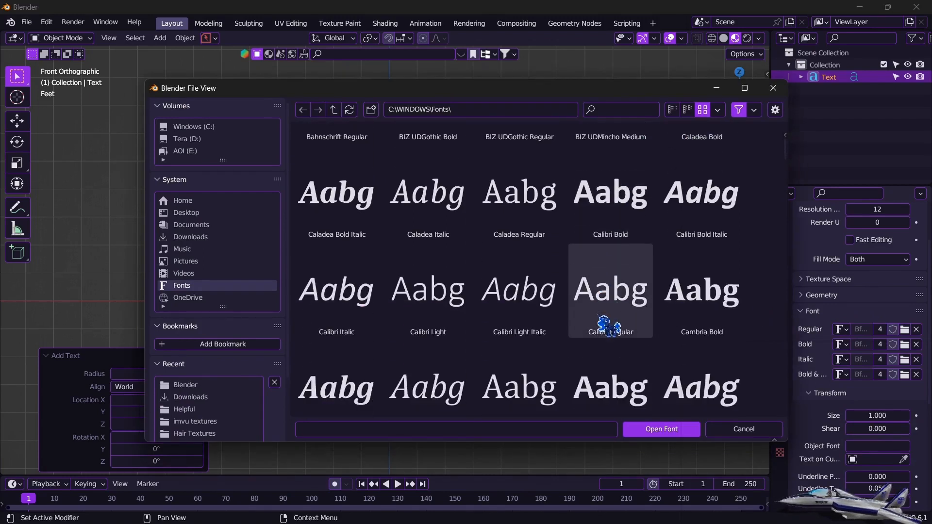
{"action": "scroll", "coordinate": [608, 326], "scroll_direction": "down", "scroll_amount": 7}
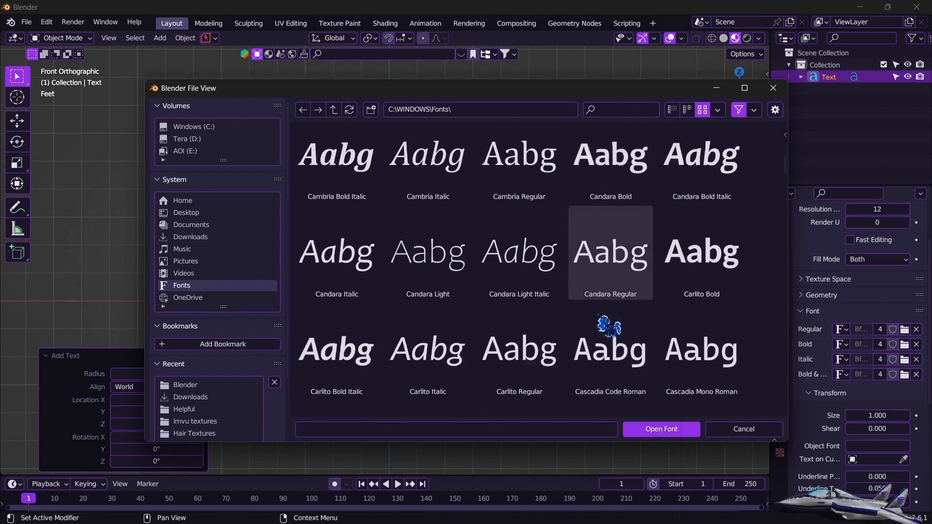
{"action": "scroll", "coordinate": [608, 326], "scroll_direction": "down", "scroll_amount": 5}
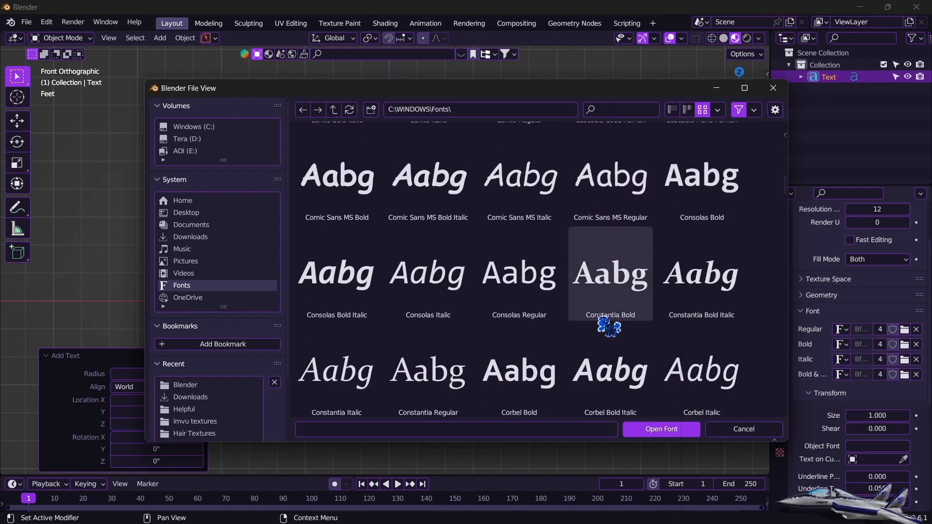
{"action": "scroll", "coordinate": [608, 326], "scroll_direction": "down", "scroll_amount": 1}
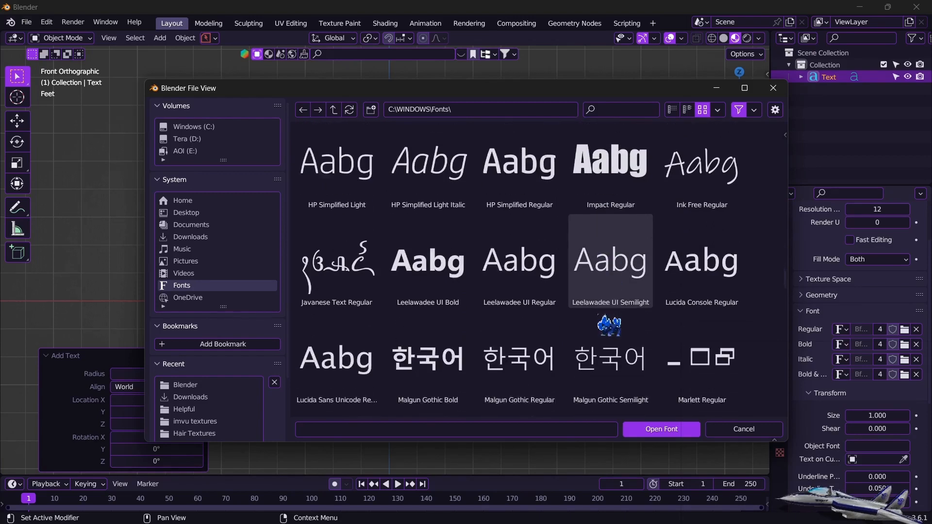
{"action": "scroll", "coordinate": [610, 326], "scroll_direction": "down", "scroll_amount": 6}
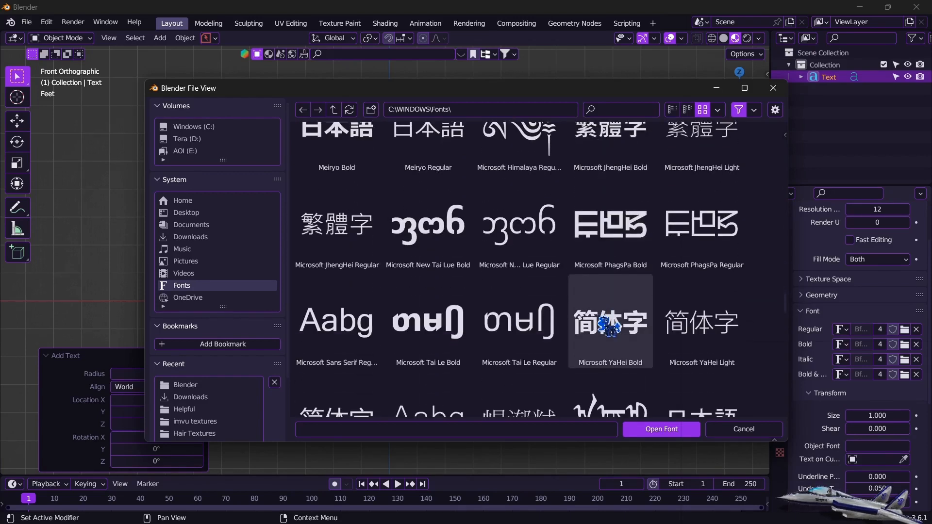
{"action": "scroll", "coordinate": [609, 326], "scroll_direction": "down", "scroll_amount": 5}
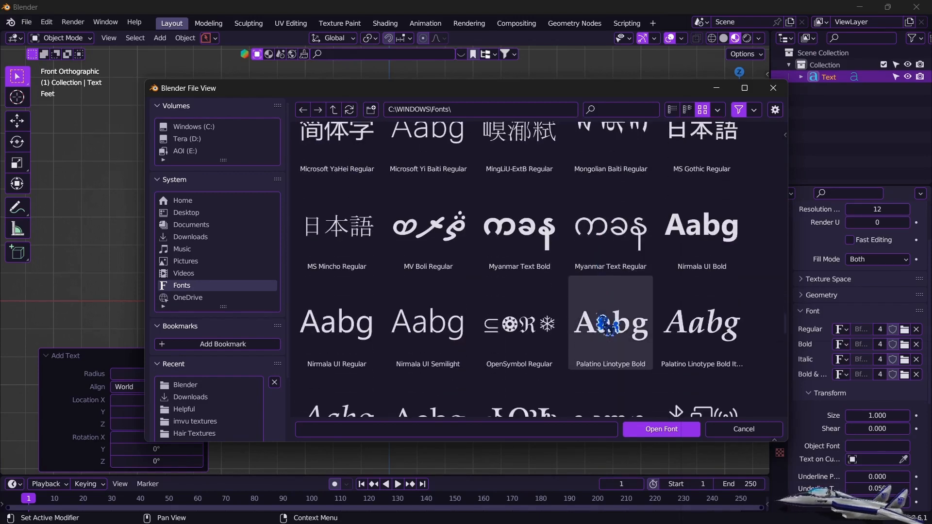
{"action": "scroll", "coordinate": [606, 326], "scroll_direction": "down", "scroll_amount": 1}
{"action": "scroll", "coordinate": [608, 324], "scroll_direction": "down", "scroll_amount": 6}
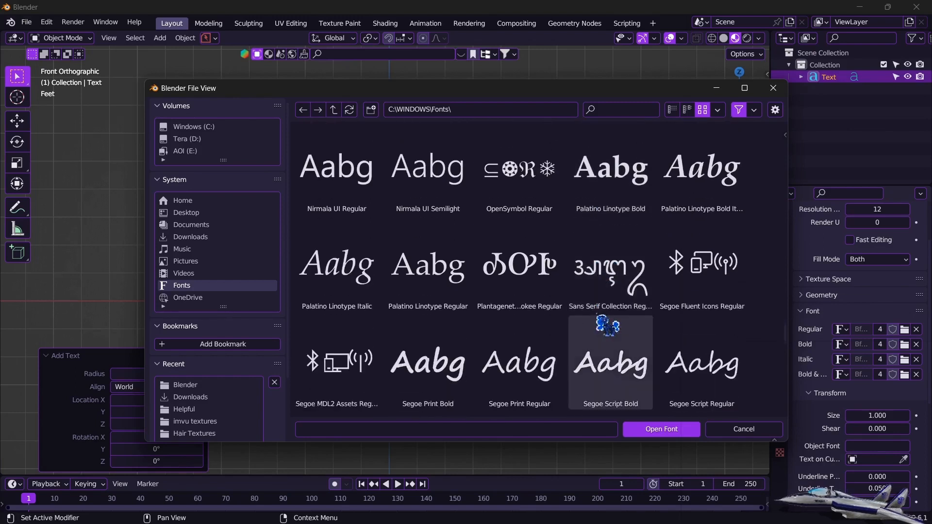
{"action": "scroll", "coordinate": [608, 325], "scroll_direction": "down", "scroll_amount": 7}
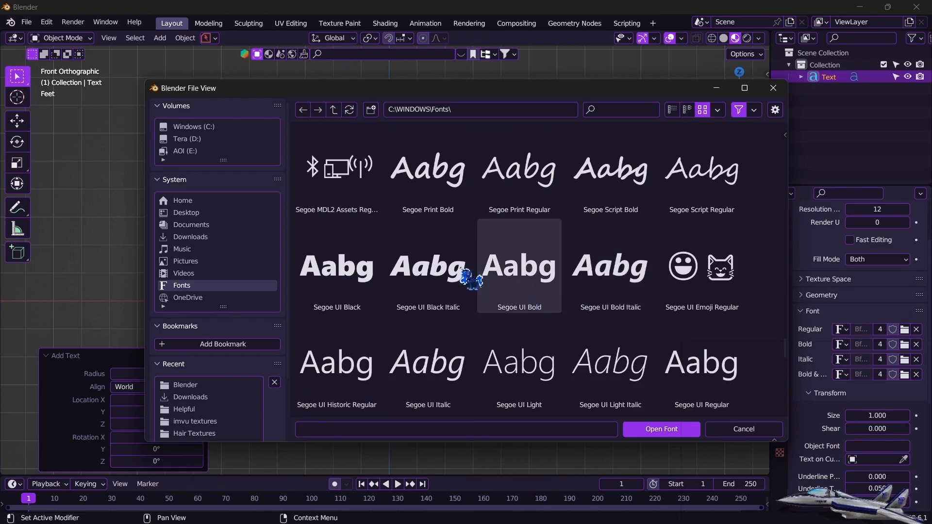
Load Firestor Regular from D:\Blender\fonts as the text object's Regular font.
{"action": "left_click", "coordinate": [233, 142]}
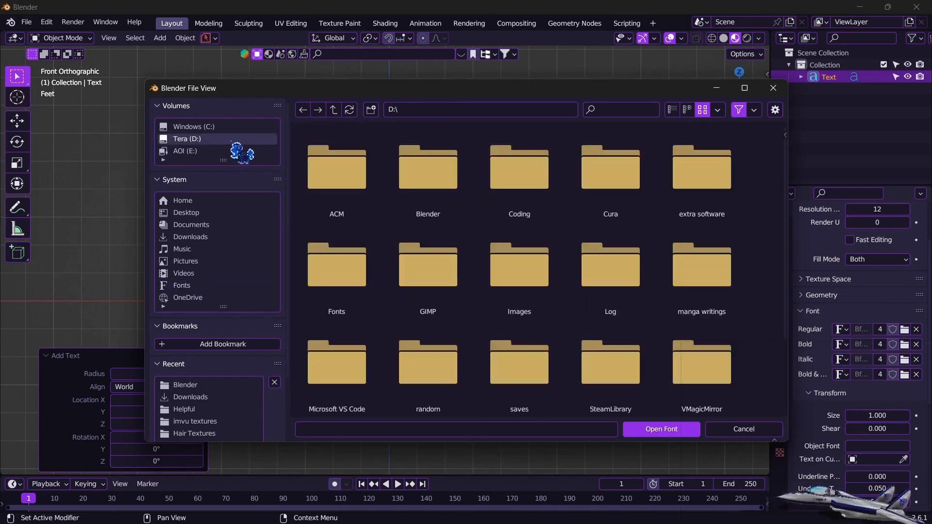
{"action": "double_click", "coordinate": [439, 187]}
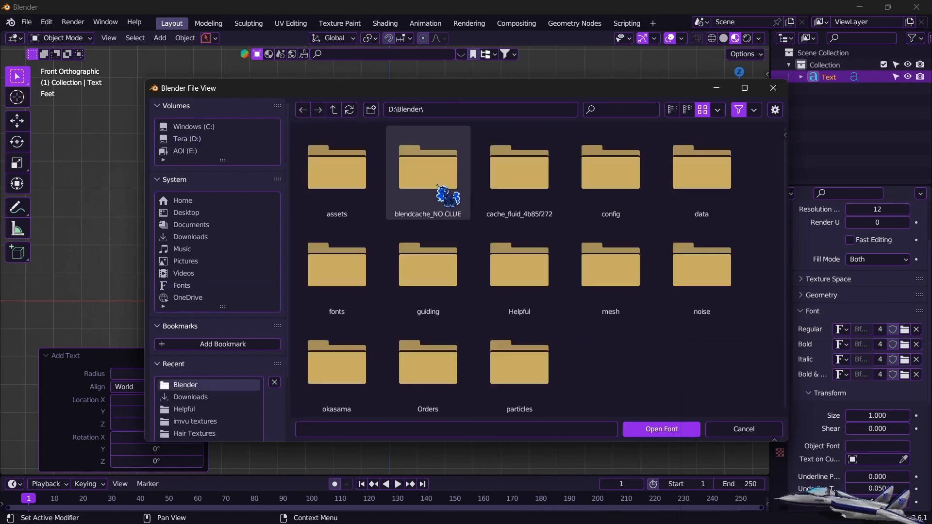
{"action": "double_click", "coordinate": [342, 275]}
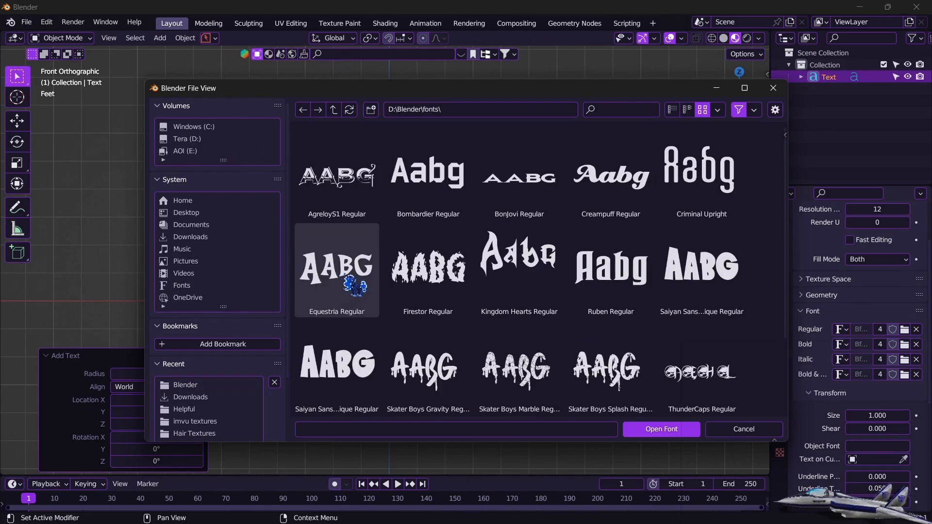
{"action": "double_click", "coordinate": [438, 275]}
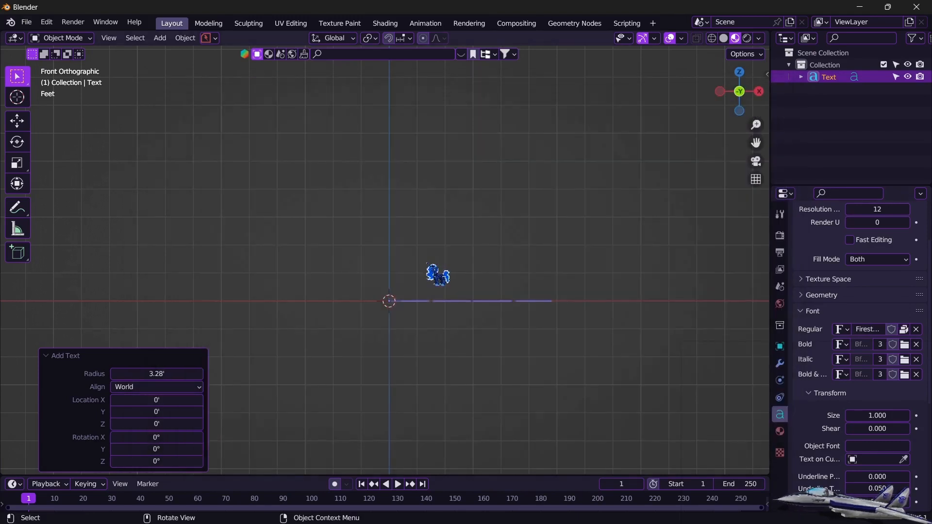
Rotate the text object 90° about the X axis so it stands upright.
{"action": "type", "text": "r"}
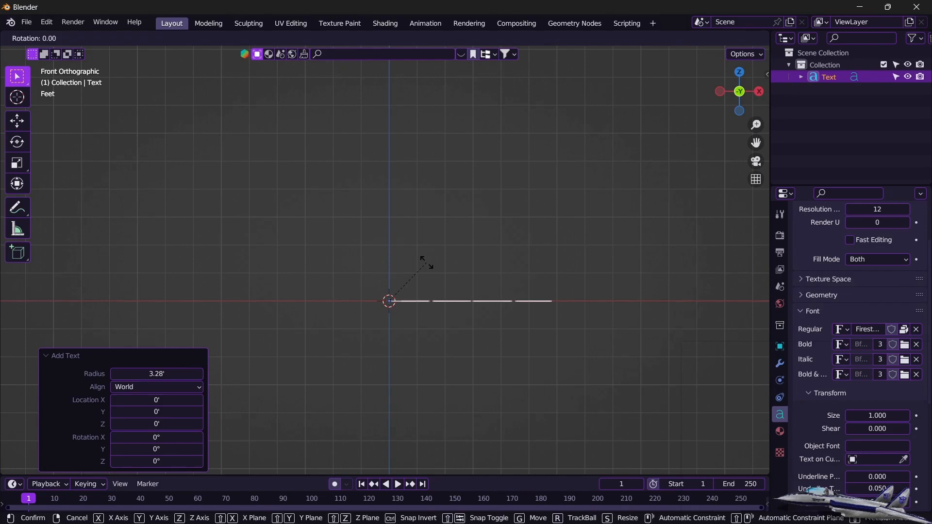
{"action": "type", "text": "x90"}
{"action": "key", "text": "Return"}
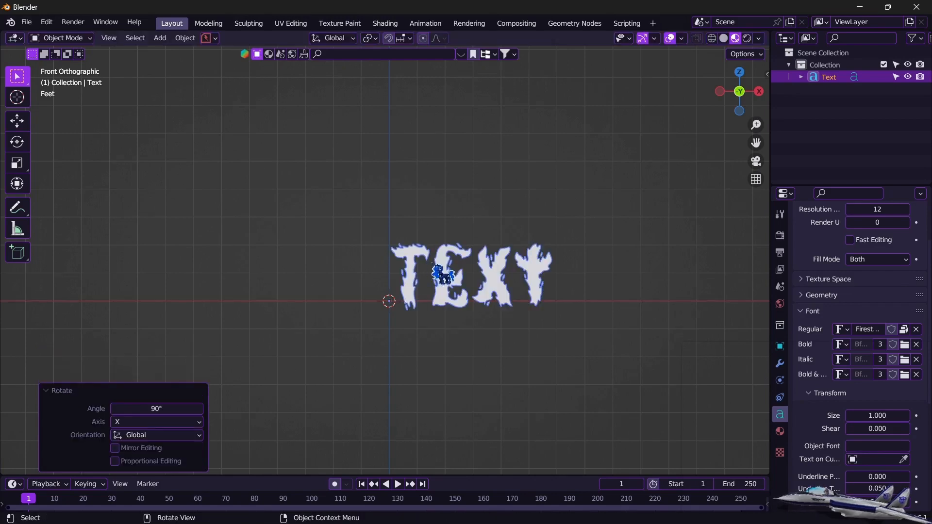
Switch the text object to Edit Mode and delete all of its placeholder text.
{"action": "left_click", "coordinate": [82, 39]}
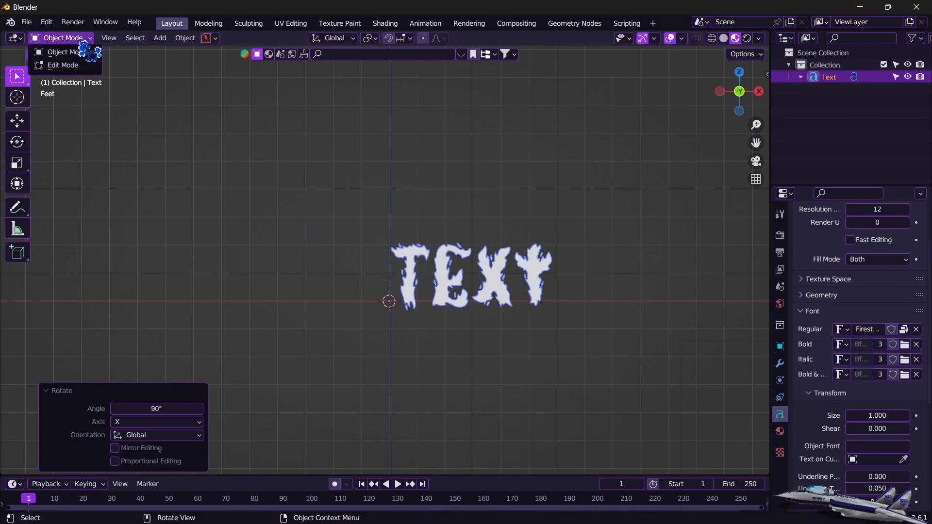
{"action": "left_click", "coordinate": [63, 65]}
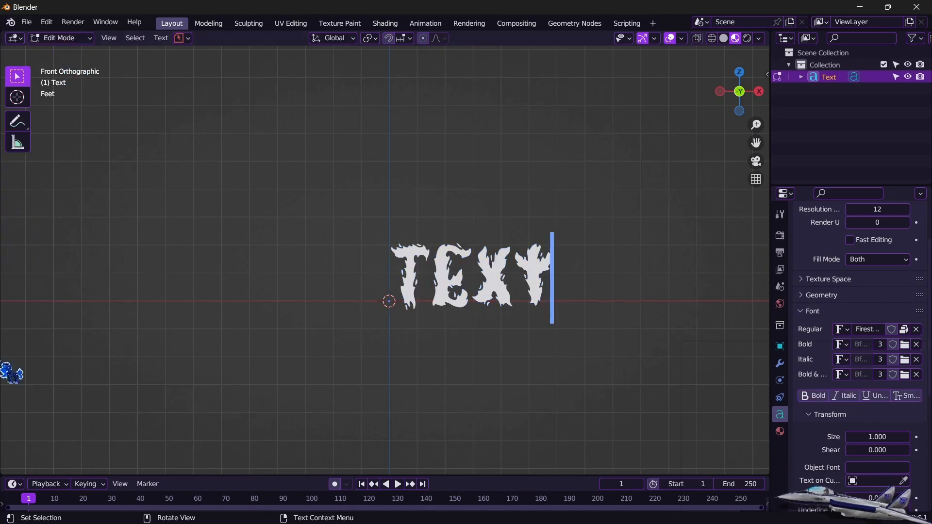
{"action": "key", "text": "BackSpace"}
{"action": "key", "text": "BackSpace"}
{"action": "key", "text": "BackSpace"}
{"action": "key", "text": "BackSpace"}
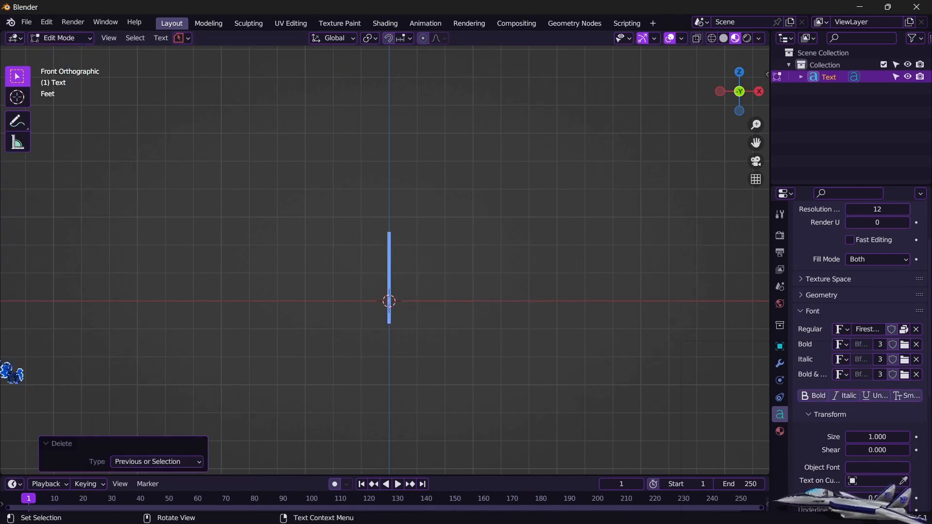
Enter "DON'T FORGET" and "TO PULL YOUR" as the first two lines of the text object.
{"action": "type", "text": "DON"}
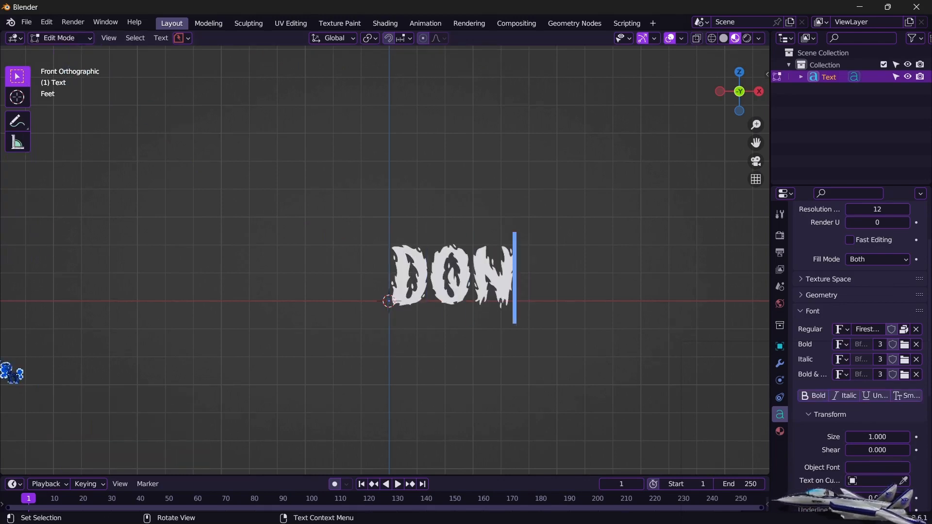
{"action": "type", "text": "'T FOR"}
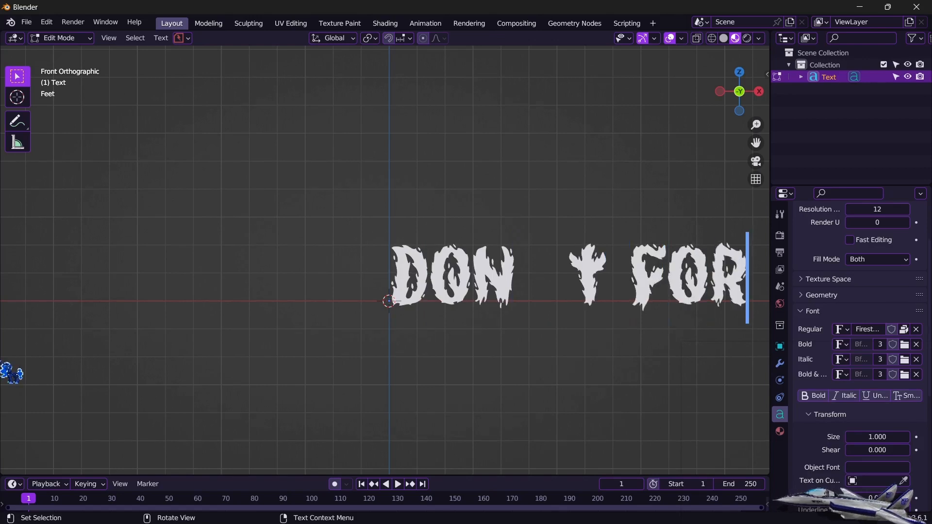
{"action": "scroll", "coordinate": [440, 390], "scroll_direction": "down", "scroll_amount": 3}
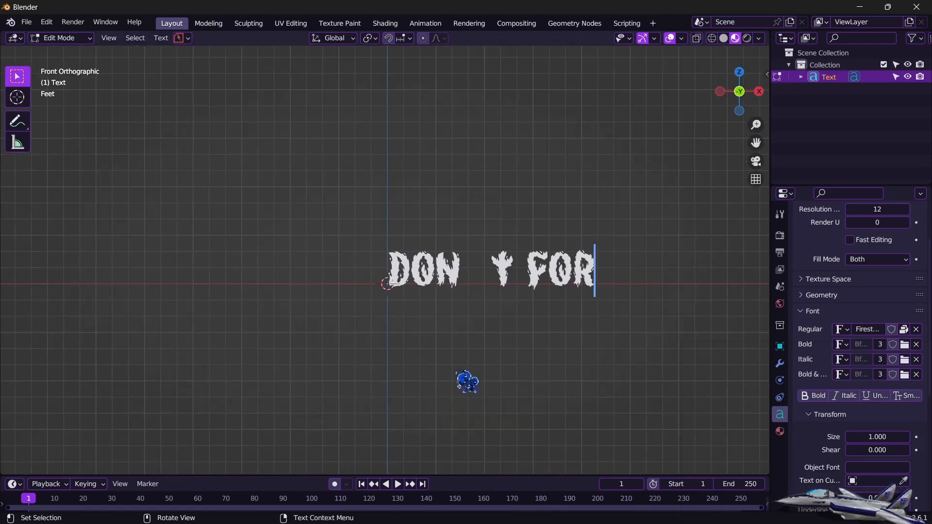
{"action": "type", "text": "GET "}
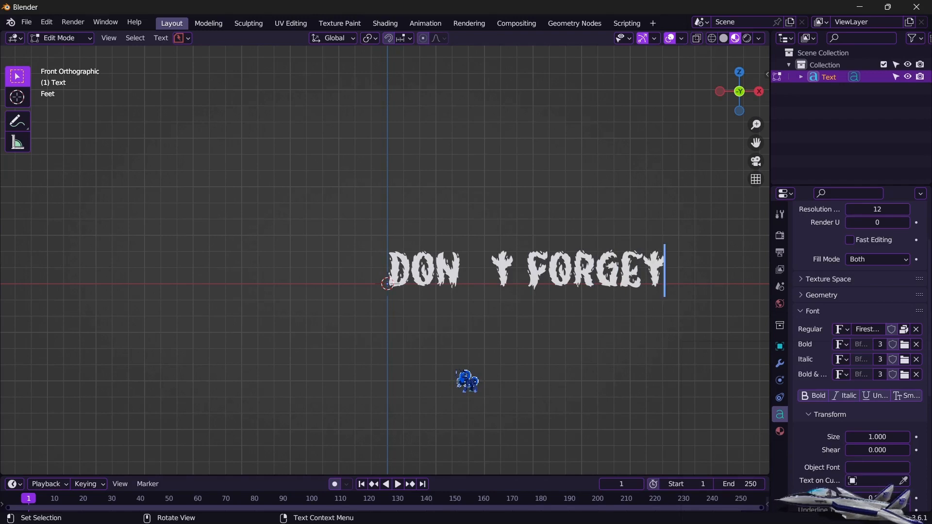
{"action": "type", "text": "TO "}
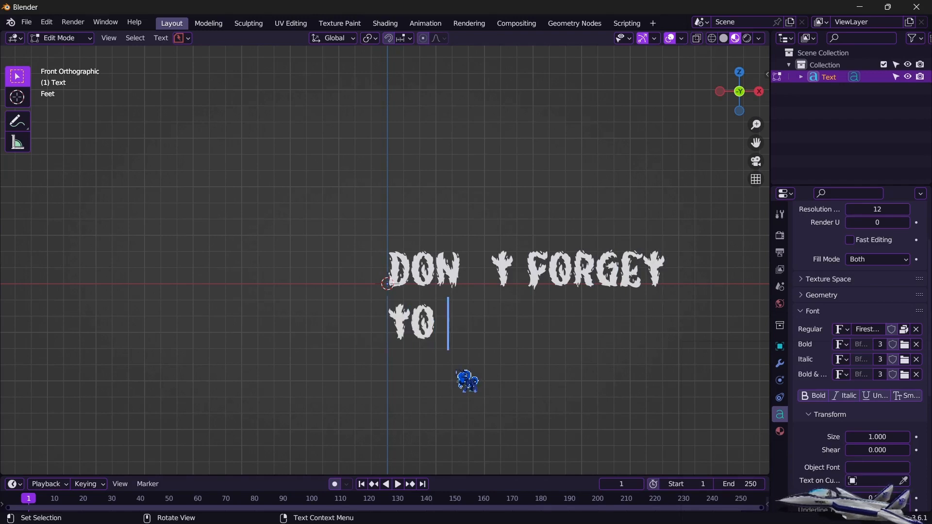
{"action": "type", "text": "PULL YOU"}
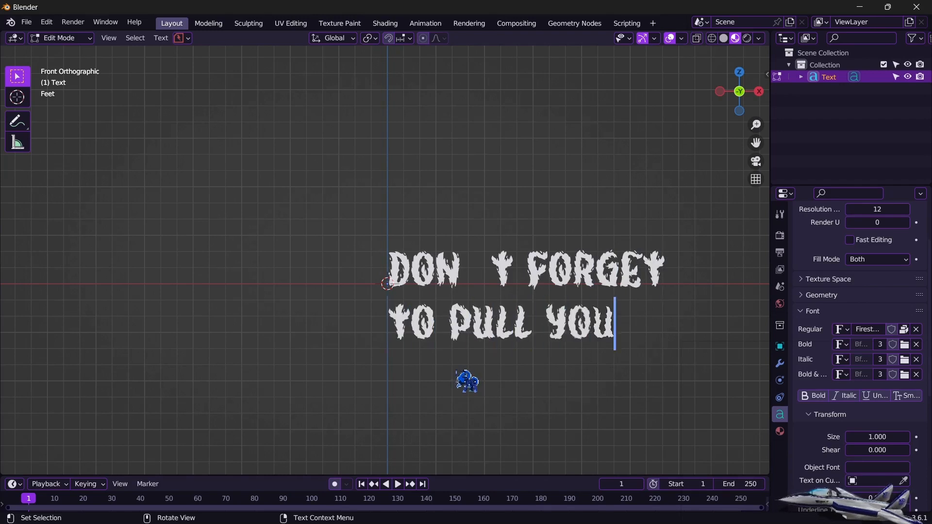
{"action": "type", "text": "R"}
{"action": "key", "text": "Return"}
Enter "MOUSE BACK" and "WHEN BEVELING!" as the third and fourth lines of the text.
{"action": "type", "text": "MOUSE"}
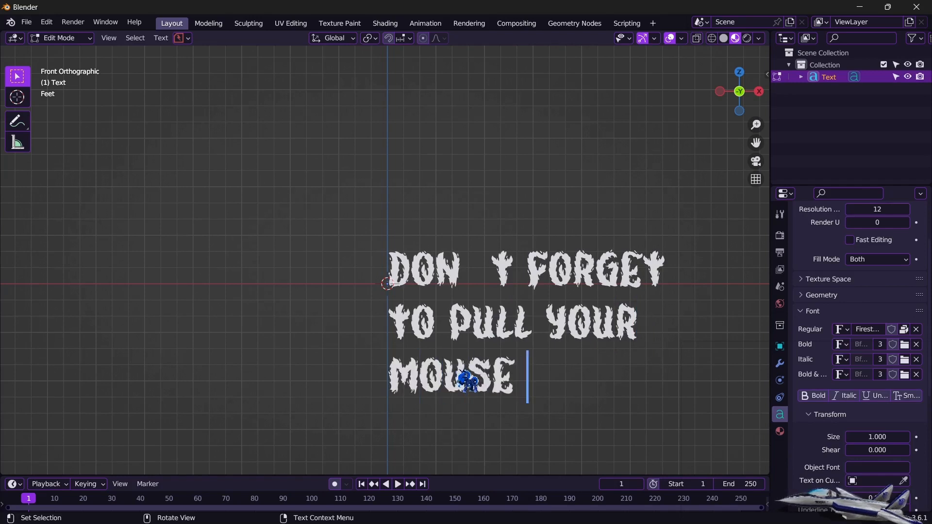
{"action": "type", "text": " BACK W"}
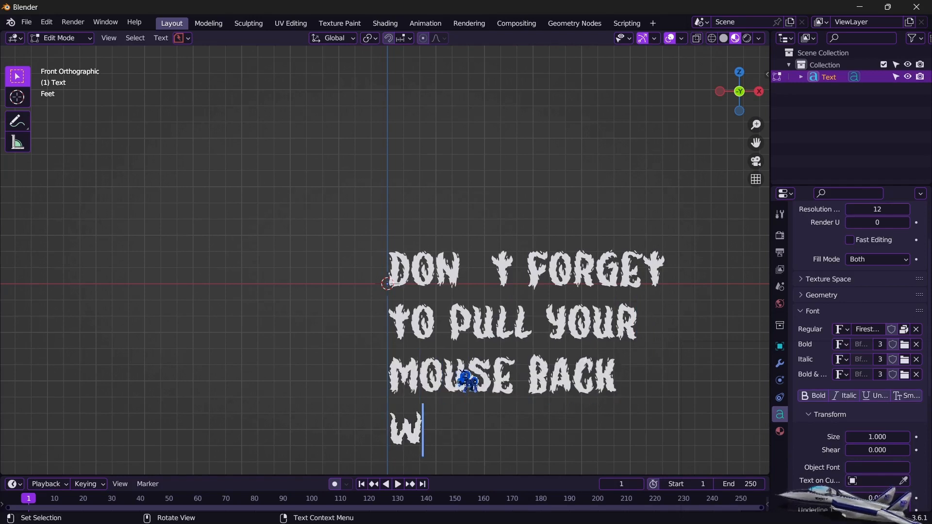
{"action": "type", "text": "HEN  BEC"}
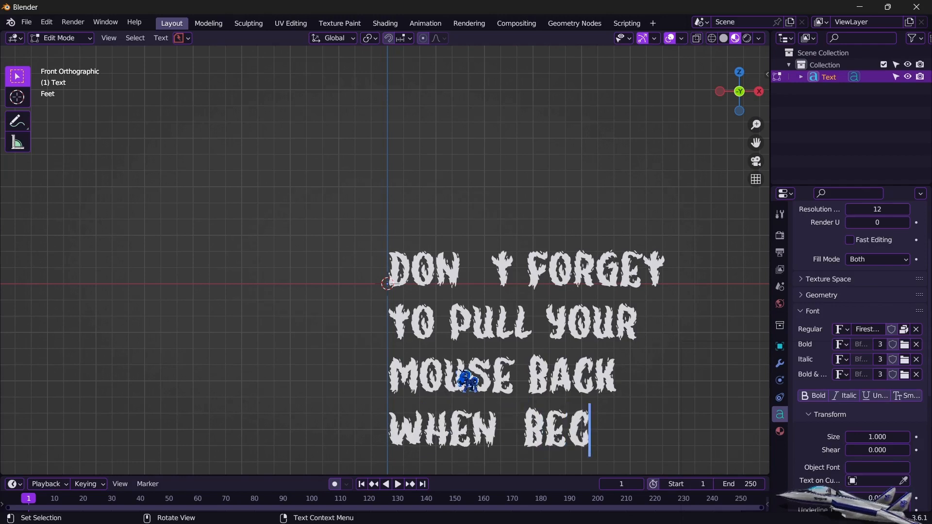
{"action": "key", "text": "BackSpace"}
{"action": "type", "text": "VE"}
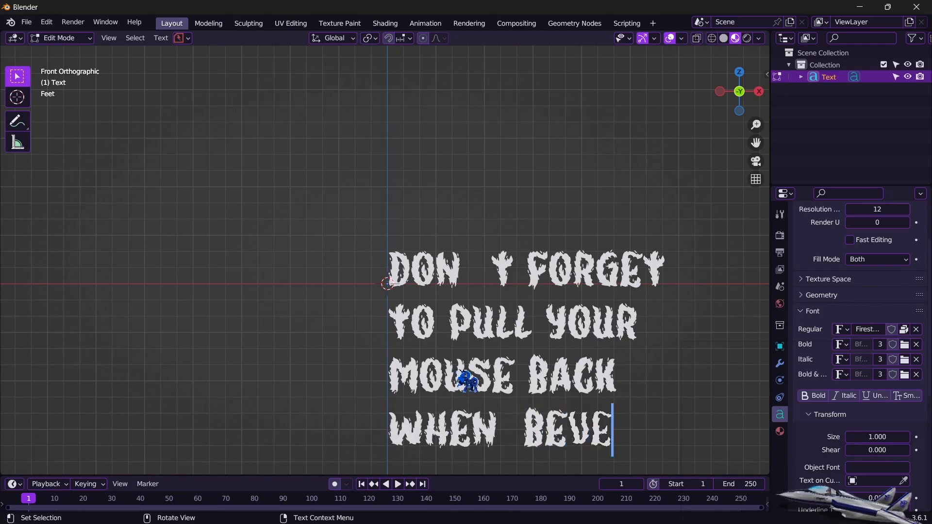
{"action": "type", "text": "LING!"}
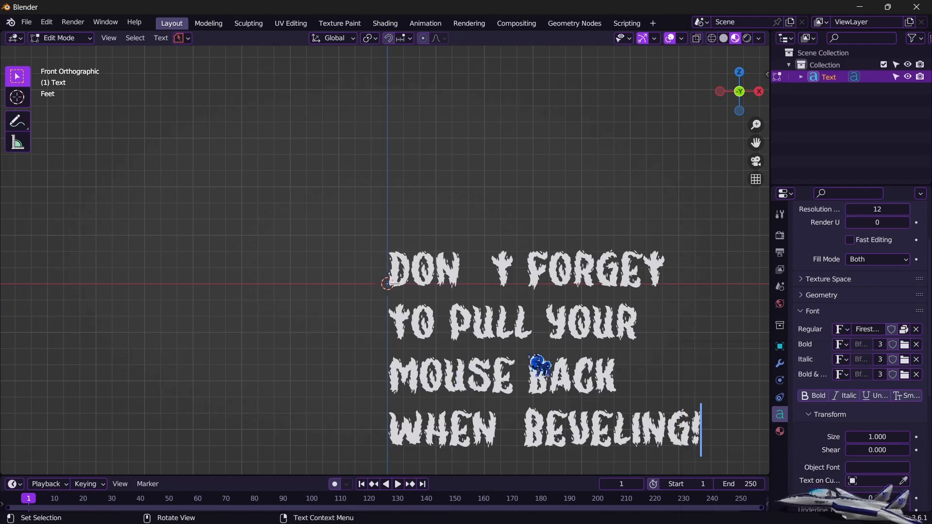
Return the text object to Object Mode and move it up about 9.8' along the global Z axis.
{"action": "left_click", "coordinate": [73, 38]}
{"action": "left_click", "coordinate": [68, 52]}
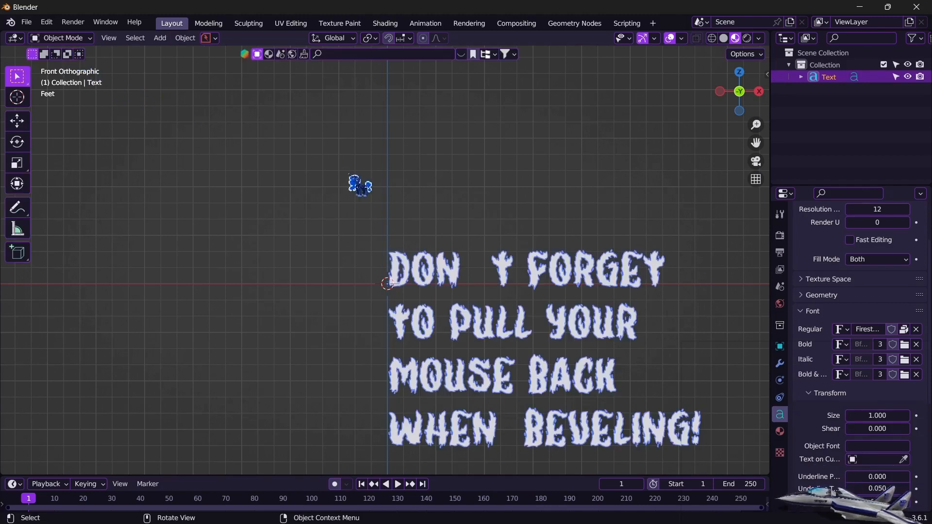
{"action": "scroll", "coordinate": [359, 187], "scroll_direction": "down", "scroll_amount": 1}
{"action": "key", "text": "g"}
{"action": "key", "text": "z"}
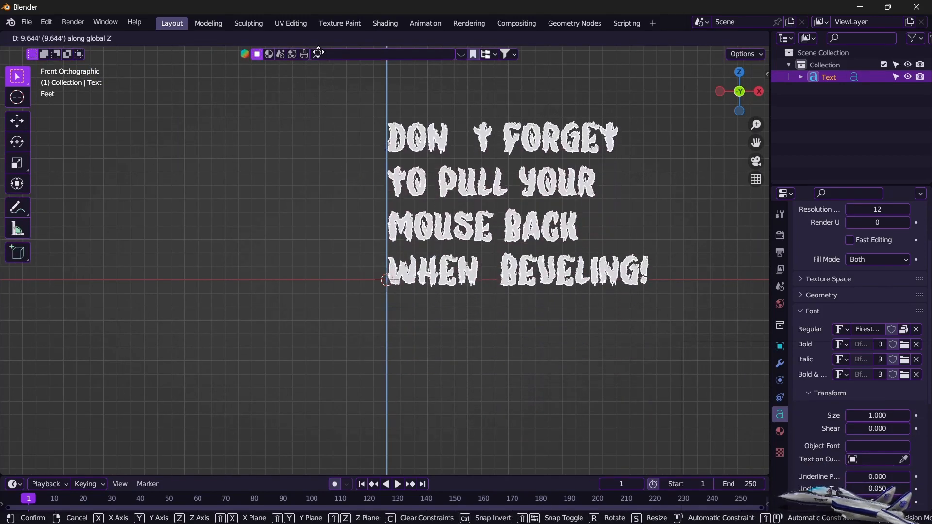
{"action": "left_click", "coordinate": [328, 59]}
Move the text object about -4.1' along the global X axis.
{"action": "scroll", "coordinate": [374, 166], "scroll_direction": "down", "scroll_amount": 1}
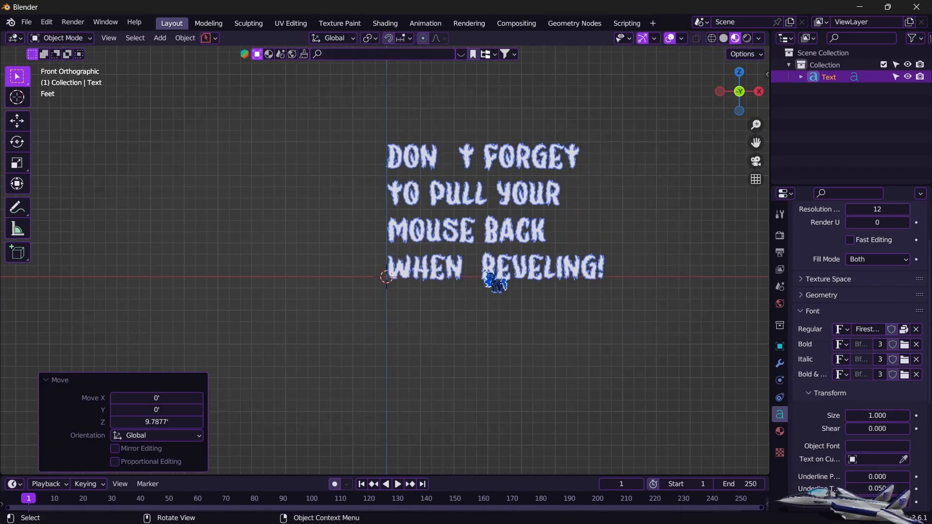
{"action": "key", "text": "g"}
{"action": "key", "text": "x"}
{"action": "left_click", "coordinate": [438, 259]}
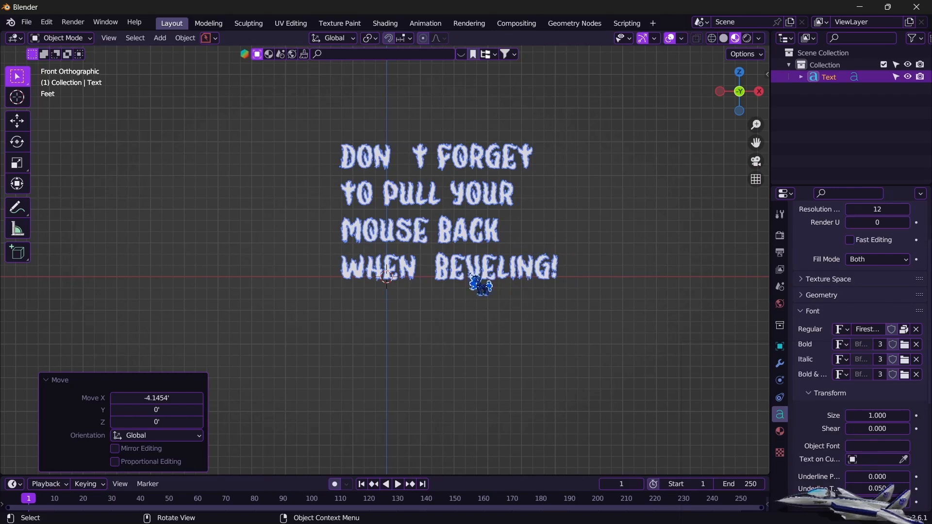
Convert the four-line text object to a mesh.
{"action": "key", "text": "F3"}
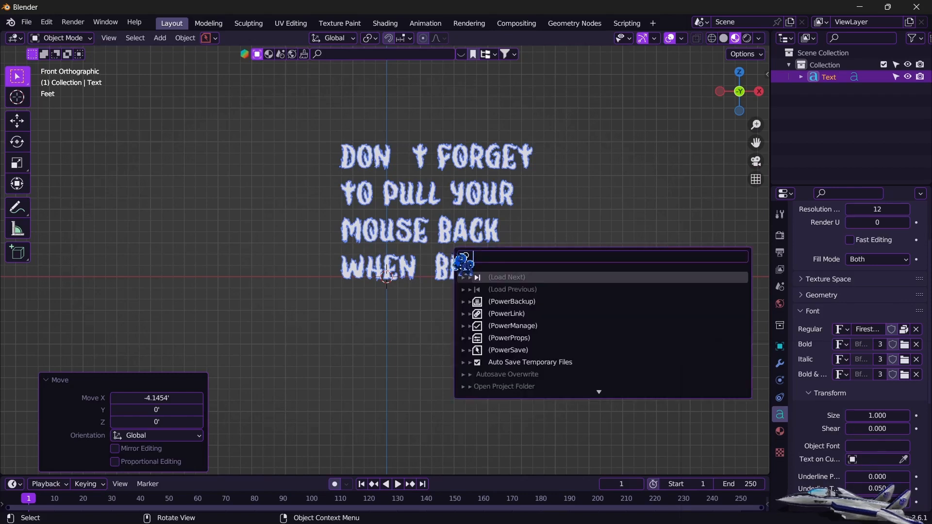
{"action": "type", "text": "con"}
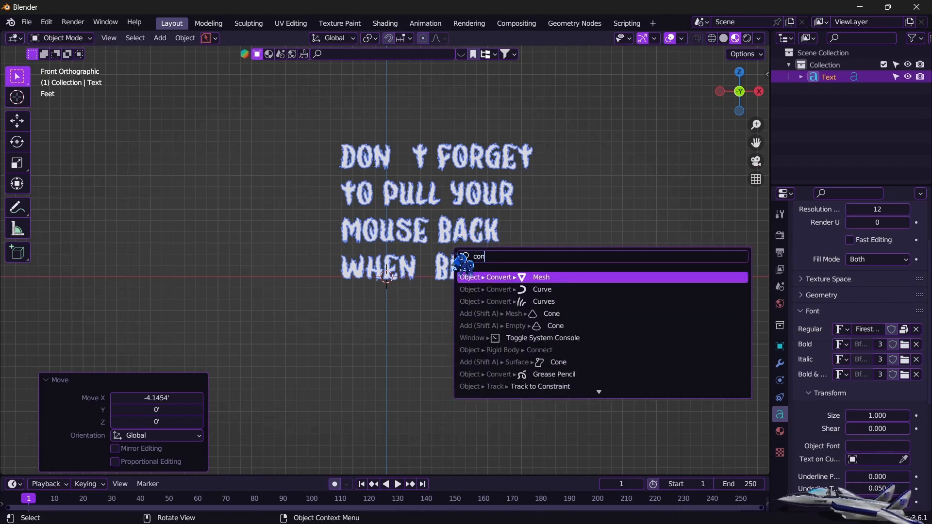
{"action": "left_click", "coordinate": [503, 279]}
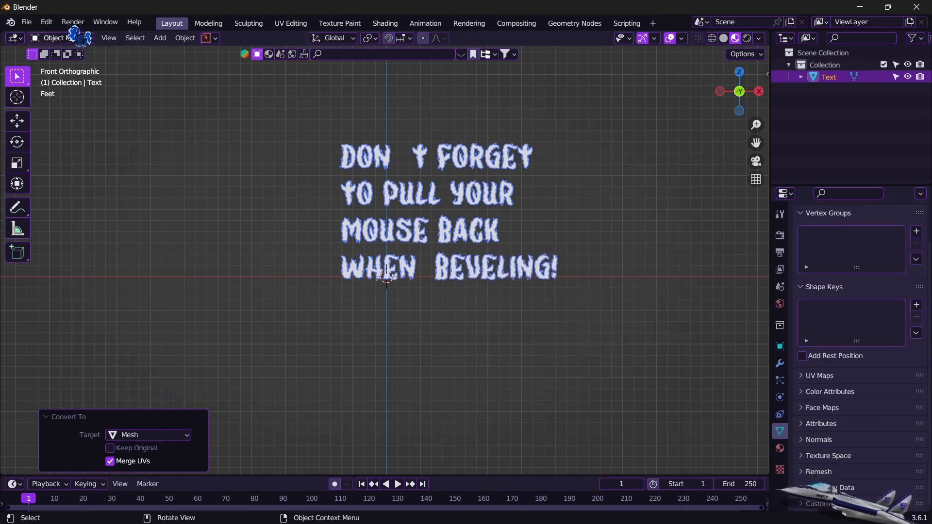
Check the Spacebar Action setting in the Keymap preferences and close the preferences window.
{"action": "left_click", "coordinate": [47, 22]}
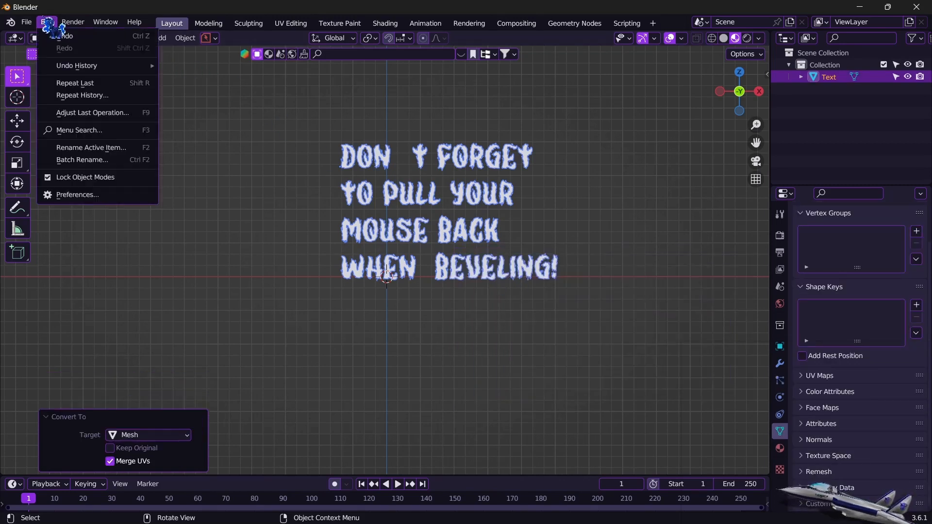
{"action": "left_click", "coordinate": [94, 196]}
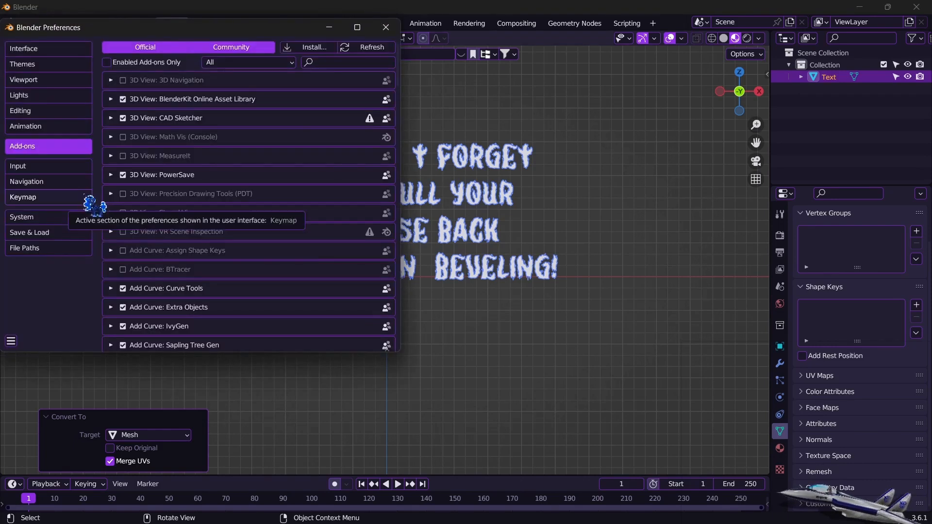
{"action": "left_click", "coordinate": [60, 198]}
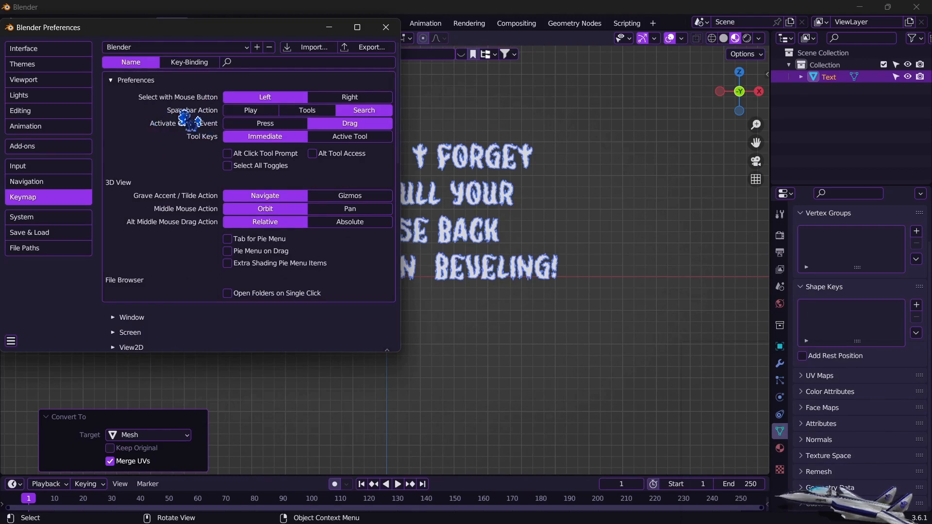
{"action": "left_click", "coordinate": [388, 30]}
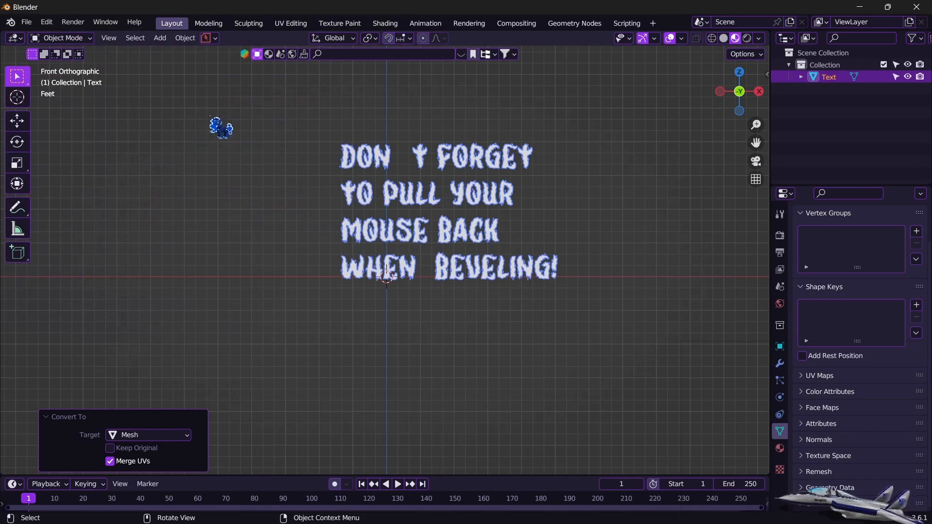
Add a second text object at the origin and rotate it 90° about the X axis.
{"action": "left_click", "coordinate": [160, 37]}
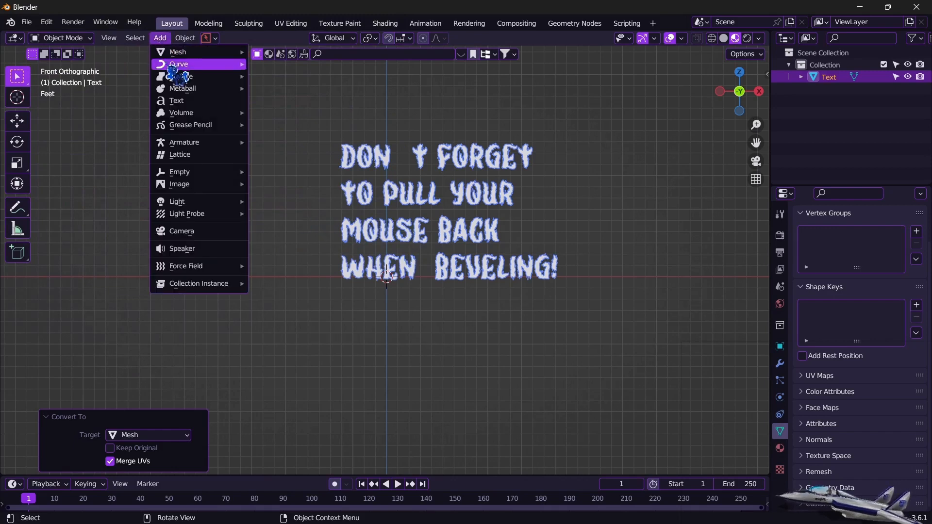
{"action": "mouse_move", "coordinate": [183, 117]}
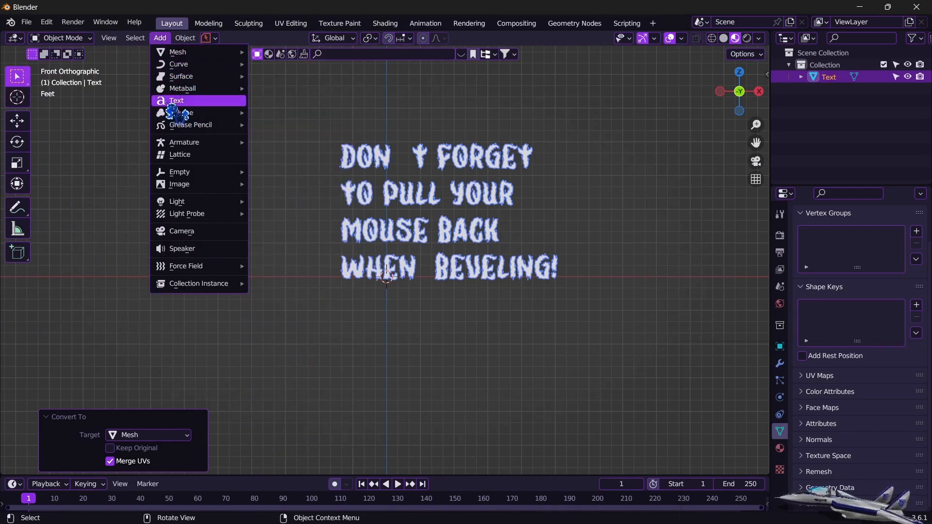
{"action": "left_click", "coordinate": [176, 101]}
{"action": "type", "text": "r"}
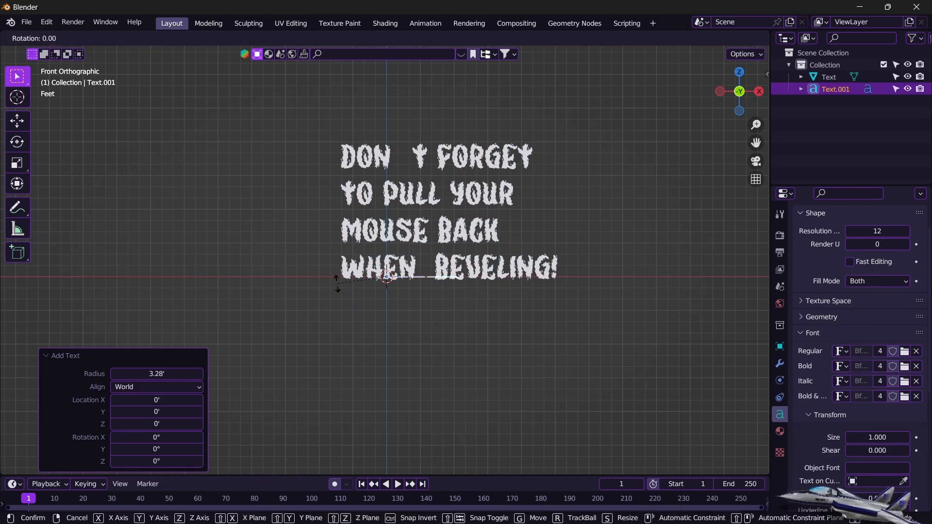
{"action": "type", "text": "x90"}
{"action": "key", "text": "Return"}
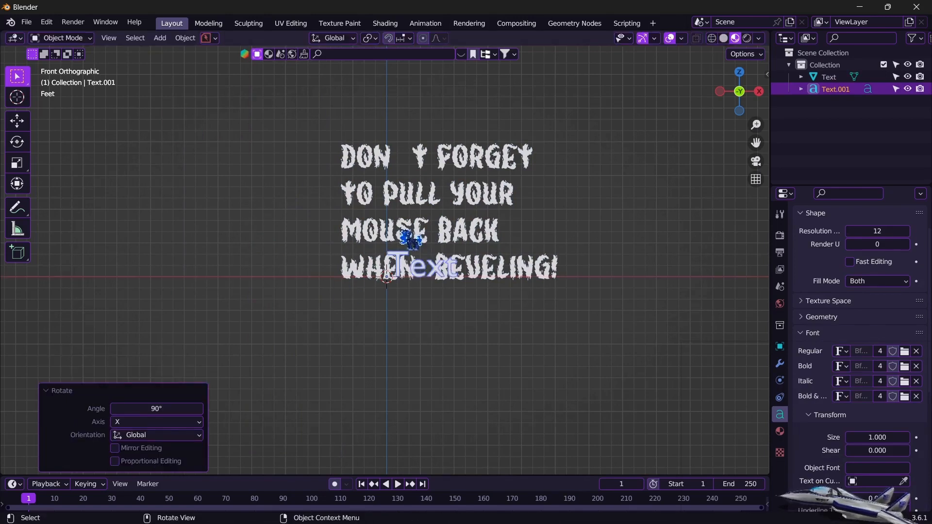
Move the converted beveling message about -19.9' along the global X axis, clear of the new text.
{"action": "left_click", "coordinate": [423, 240]}
{"action": "key", "text": "x"}
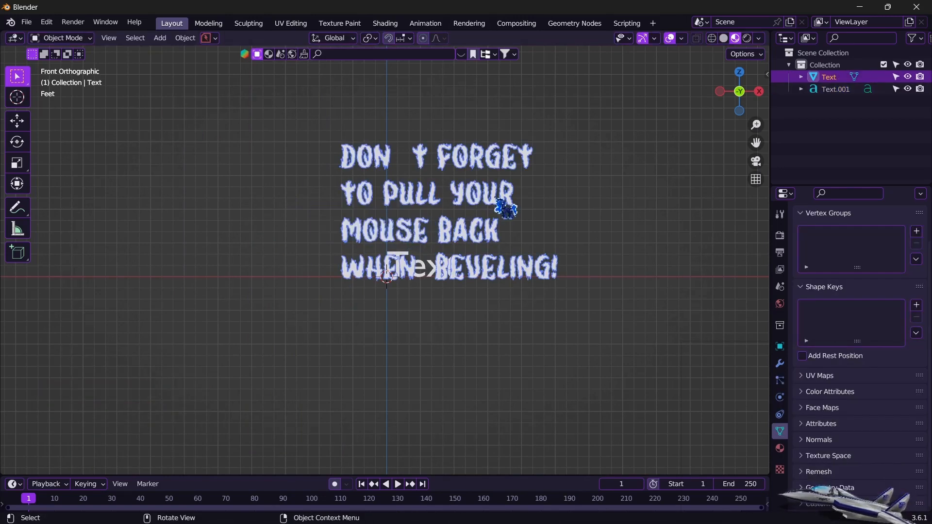
{"action": "key", "text": "g"}
{"action": "key", "text": "x"}
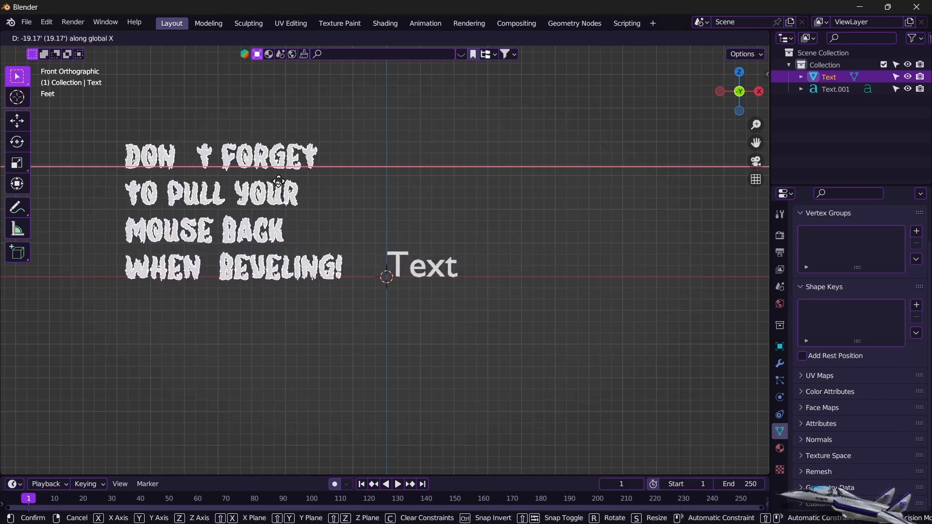
{"action": "key", "text": "Return"}
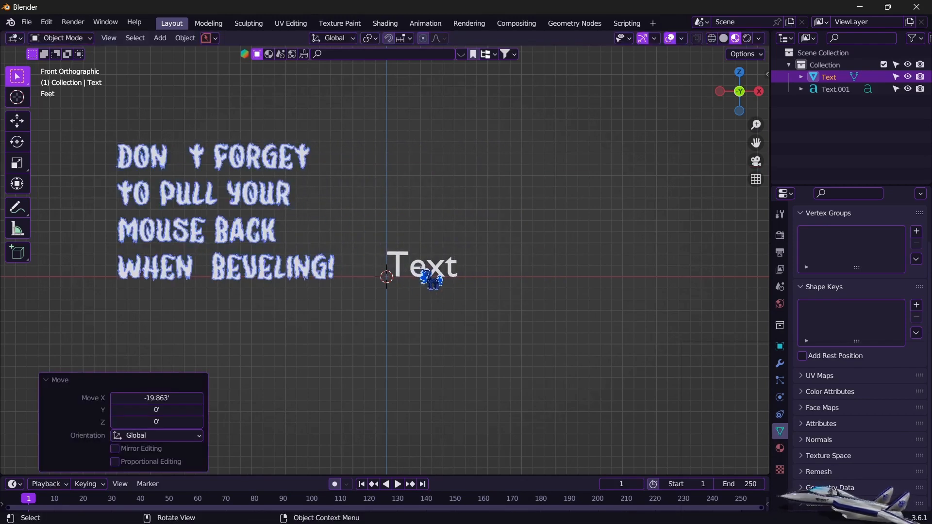
Switch the new text object to Edit Mode and load AgreloyS1 Regular from D:\Blender\fonts as its regular font.
{"action": "left_click", "coordinate": [430, 277]}
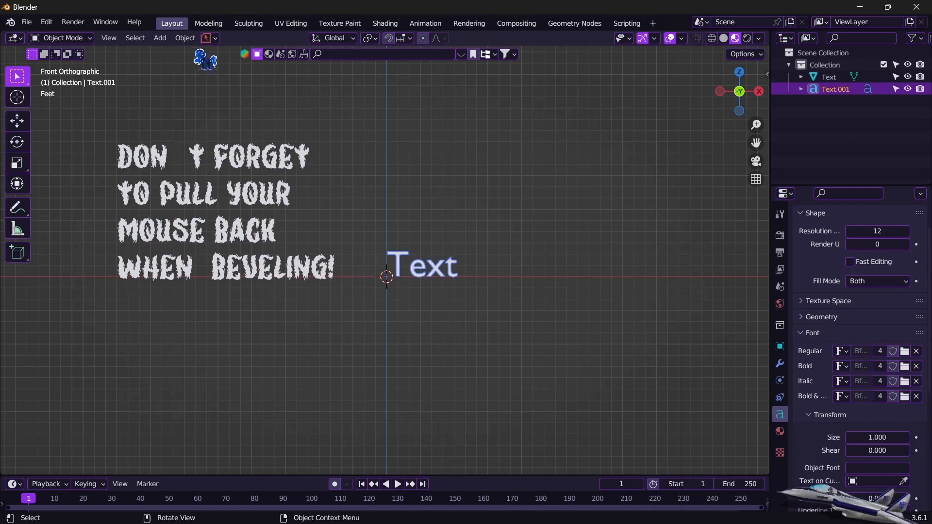
{"action": "left_click", "coordinate": [59, 38]}
{"action": "left_click", "coordinate": [74, 64]}
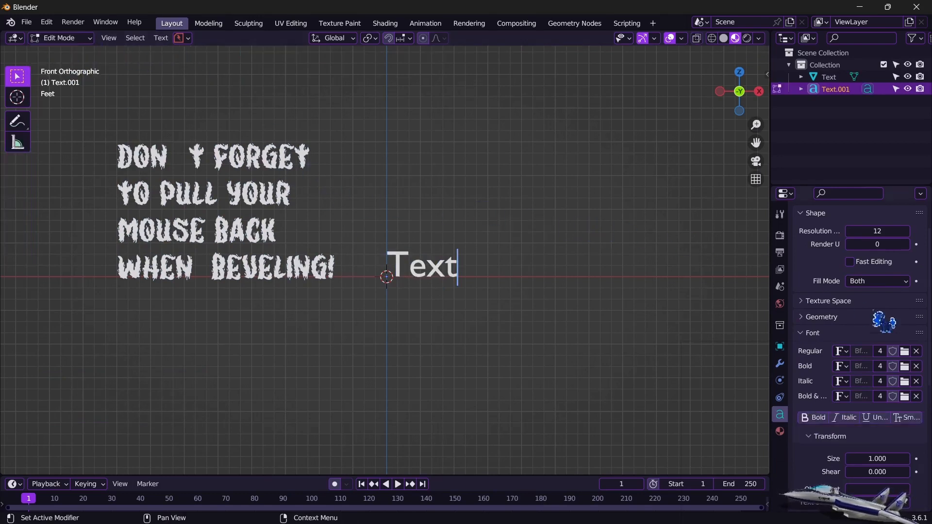
{"action": "left_click", "coordinate": [905, 352]}
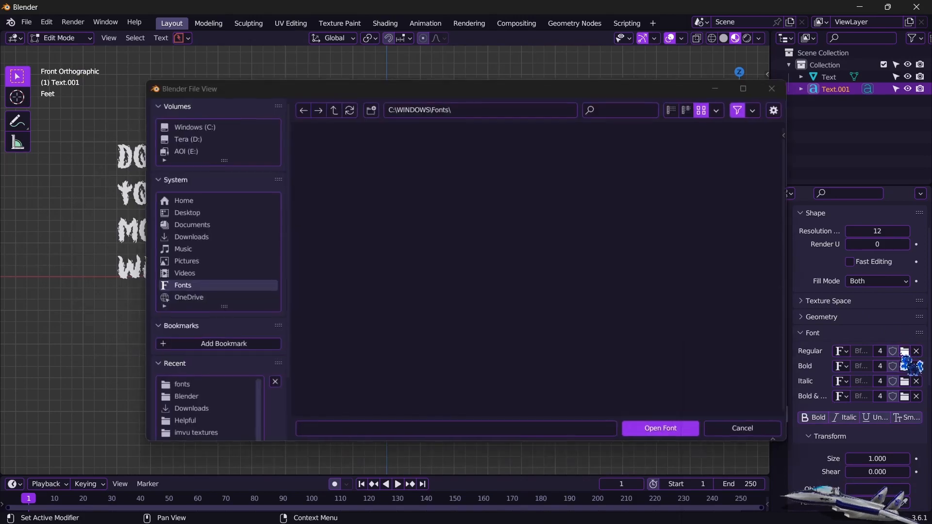
{"action": "left_click", "coordinate": [195, 138]}
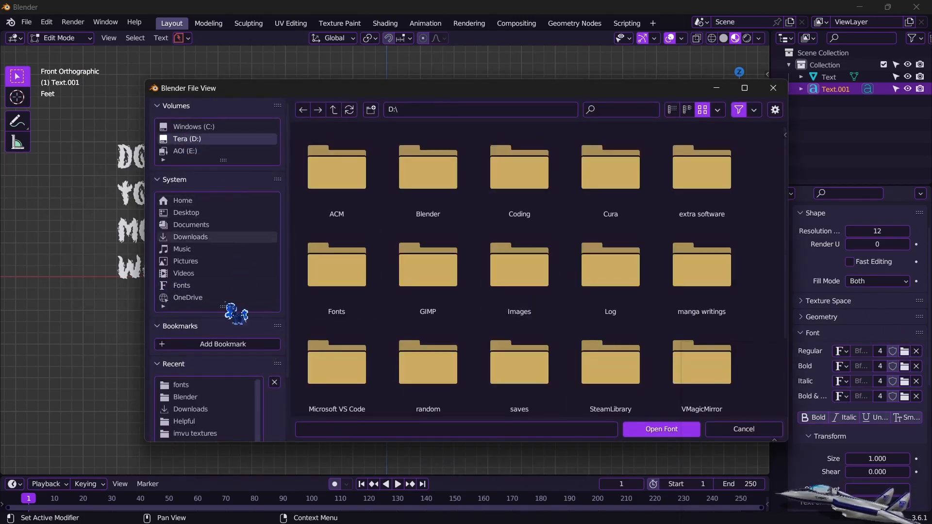
{"action": "left_click", "coordinate": [239, 387]}
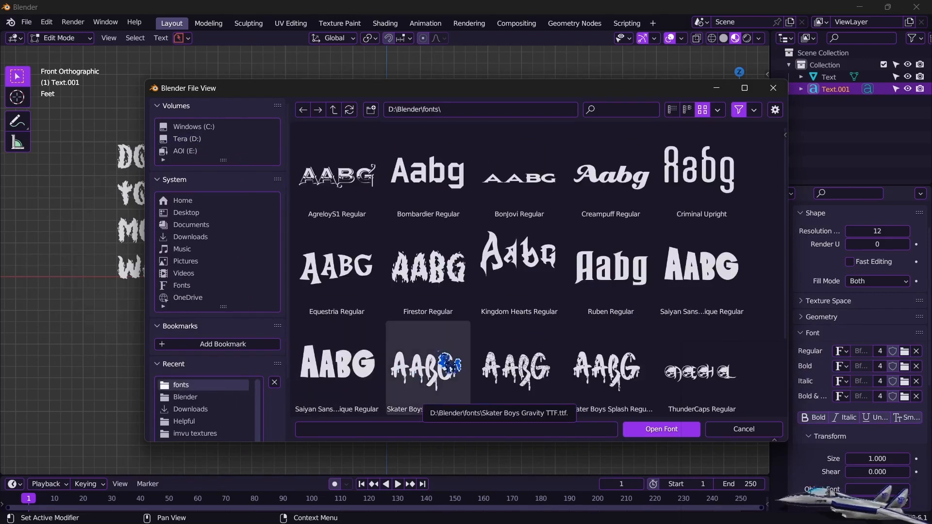
{"action": "scroll", "coordinate": [447, 364], "scroll_direction": "down", "scroll_amount": 4}
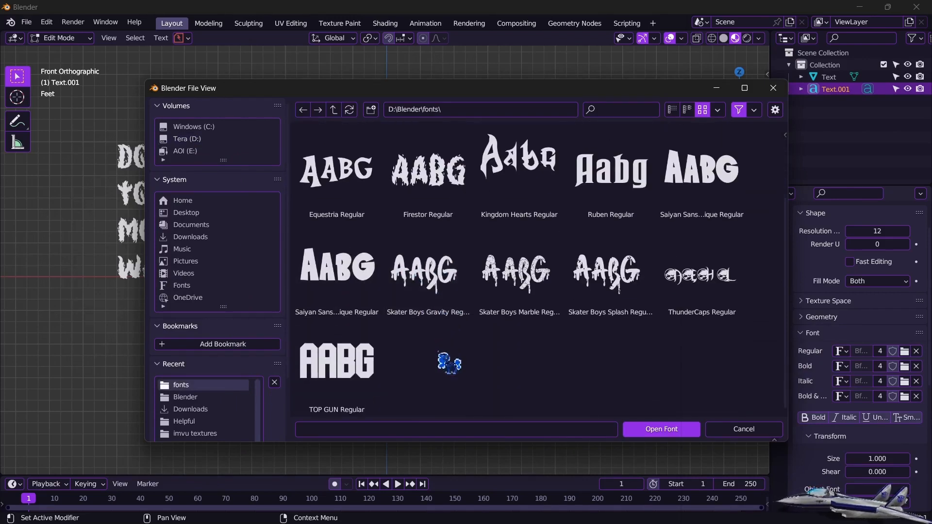
{"action": "scroll", "coordinate": [449, 363], "scroll_direction": "up", "scroll_amount": 4}
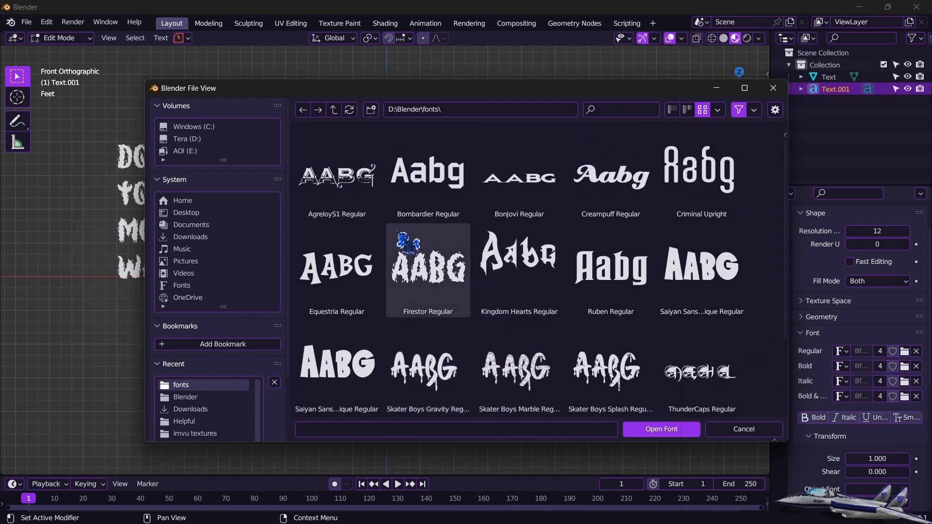
{"action": "double_click", "coordinate": [369, 192]}
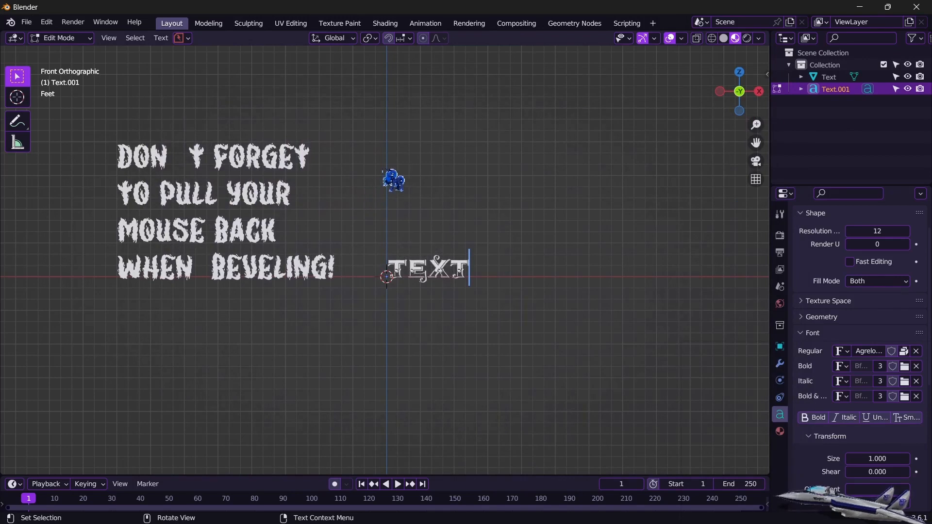
Replace the new text object's placeholder text with "SPACEBAR ON MY" as the first line.
{"action": "key", "text": "BackSpace"}
{"action": "key", "text": "BackSpace"}
{"action": "key", "text": "BackSpace"}
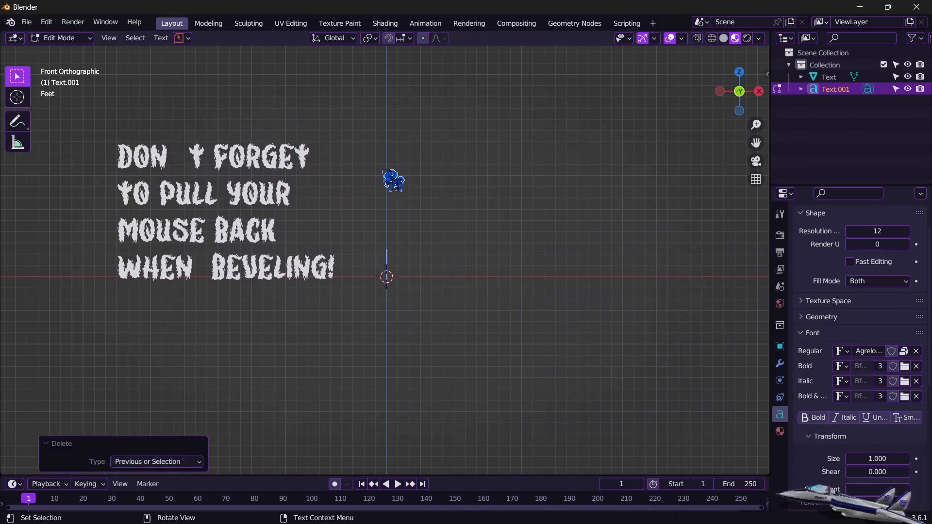
{"action": "type", "text": "SPACE"}
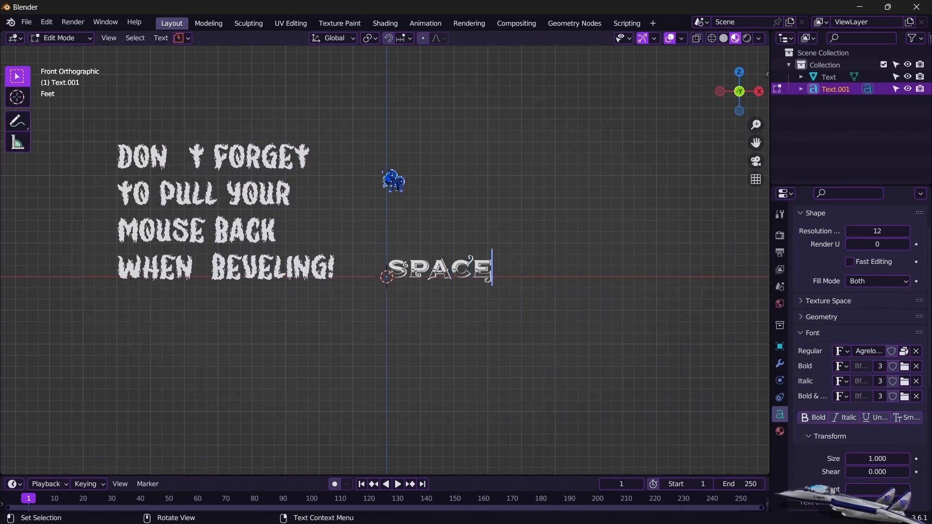
{"action": "type", "text": "BAR"}
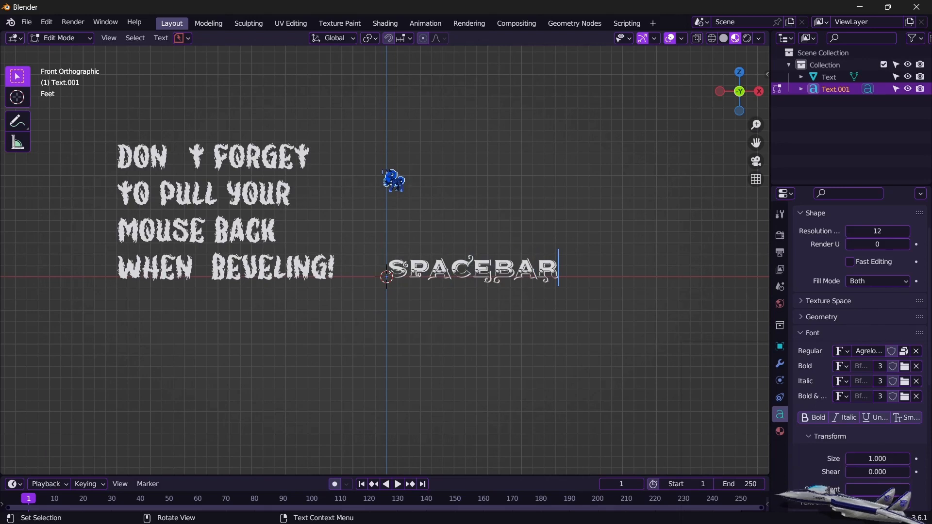
{"action": "type", "text": " ON MY "}
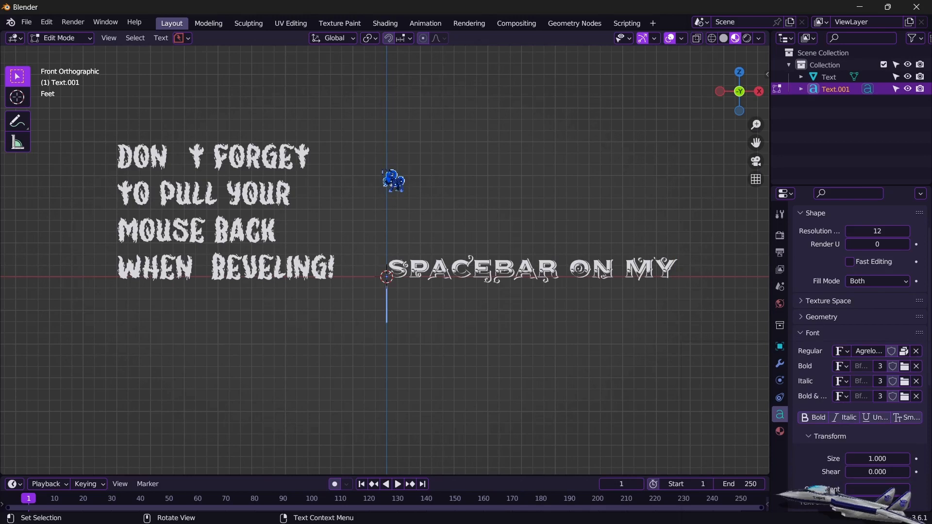
Enter "END IS THE SAME" and "AS USING F3." as the second and third lines of the new text.
{"action": "type", "text": "END"}
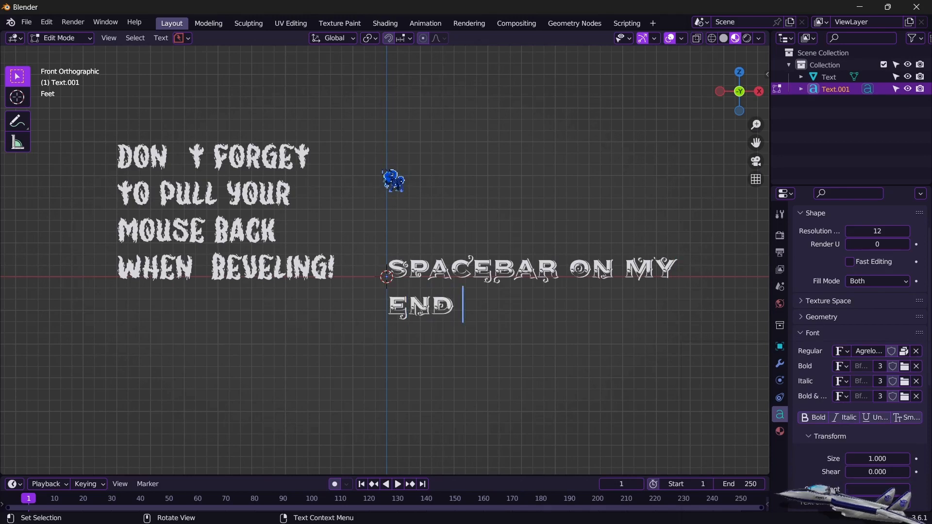
{"action": "type", "text": " IS "}
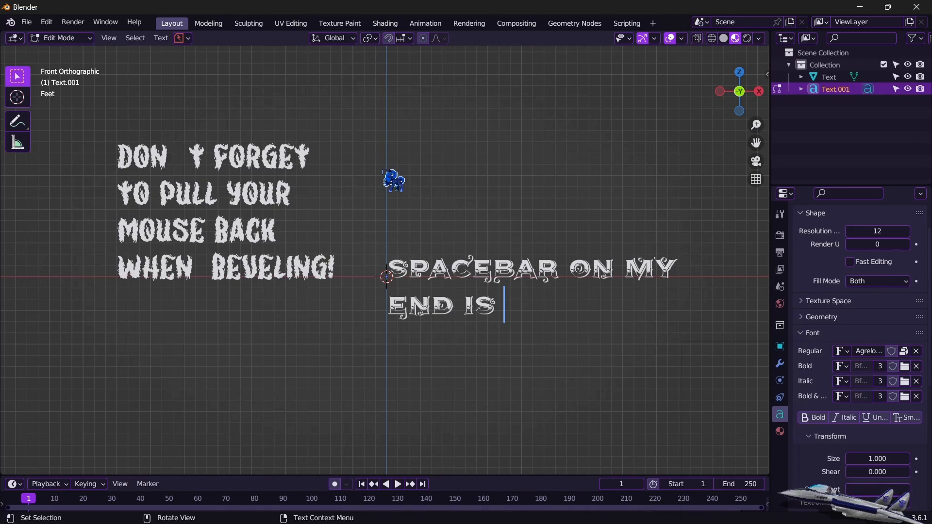
{"action": "type", "text": "THE SA"}
{"action": "type", "text": "ME"}
{"action": "key", "text": "Return"}
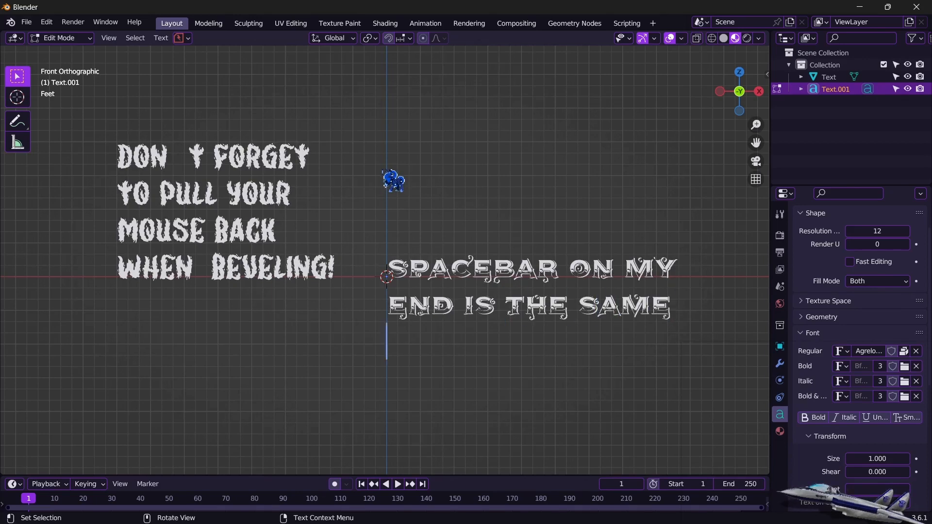
{"action": "type", "text": "AS USING F3"}
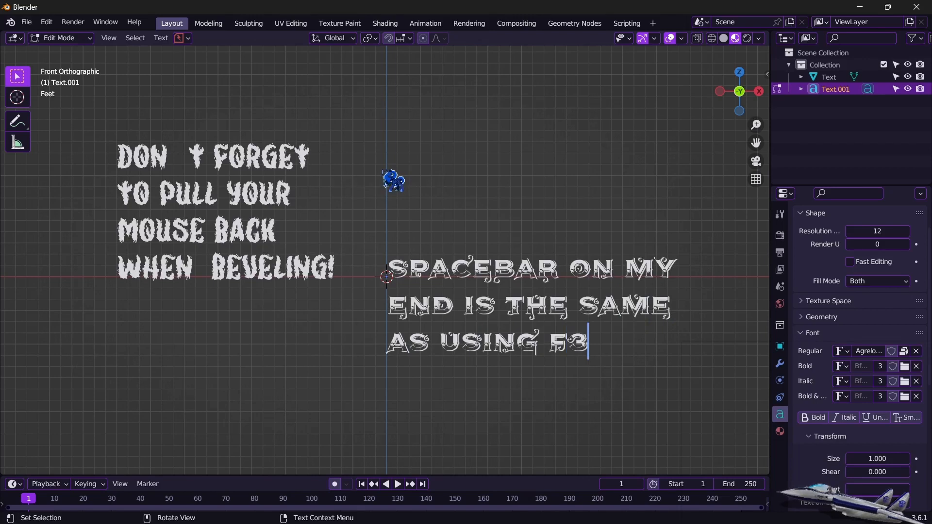
{"action": "type", "text": ". "}
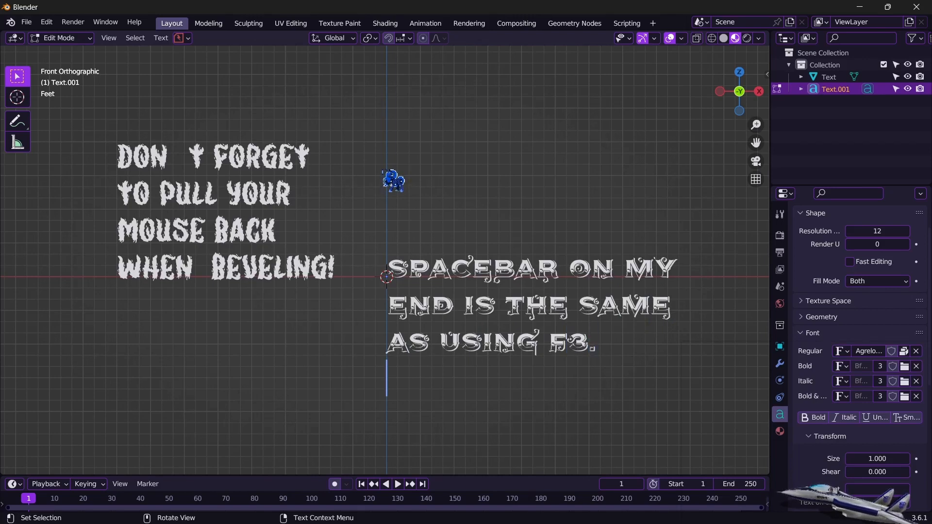
Enter "PREFERENCES,KEYMAP" and "SPACEBAR SETTINGS." as the fourth and fifth lines of the spacebar note.
{"action": "type", "text": "P"}
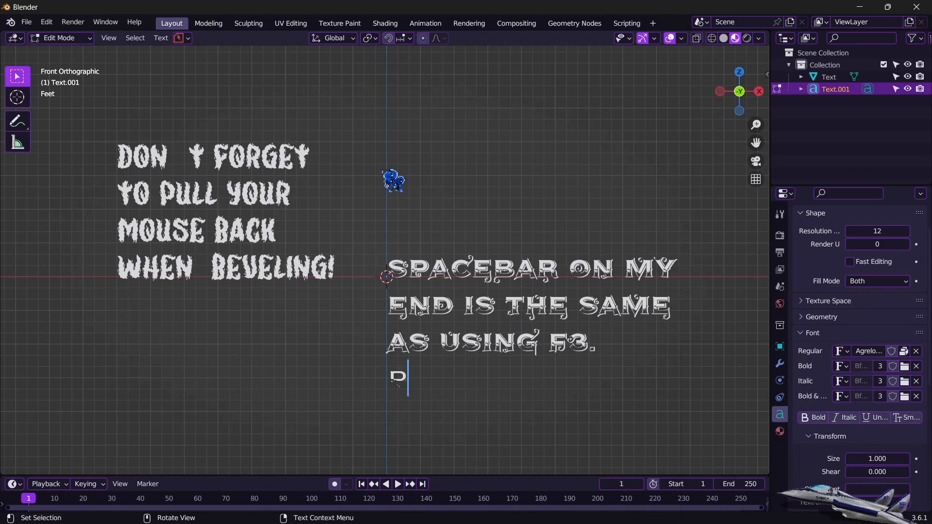
{"action": "type", "text": "REFERENC"}
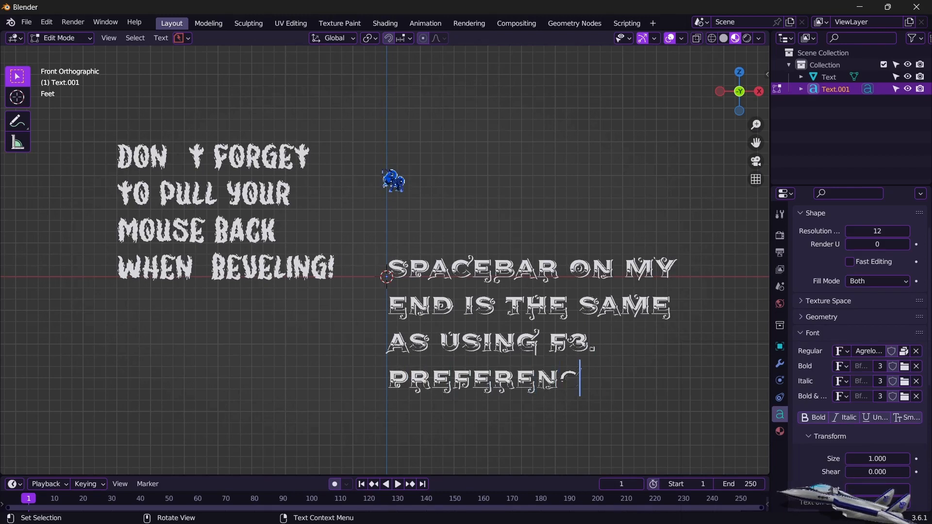
{"action": "type", "text": "ES"}
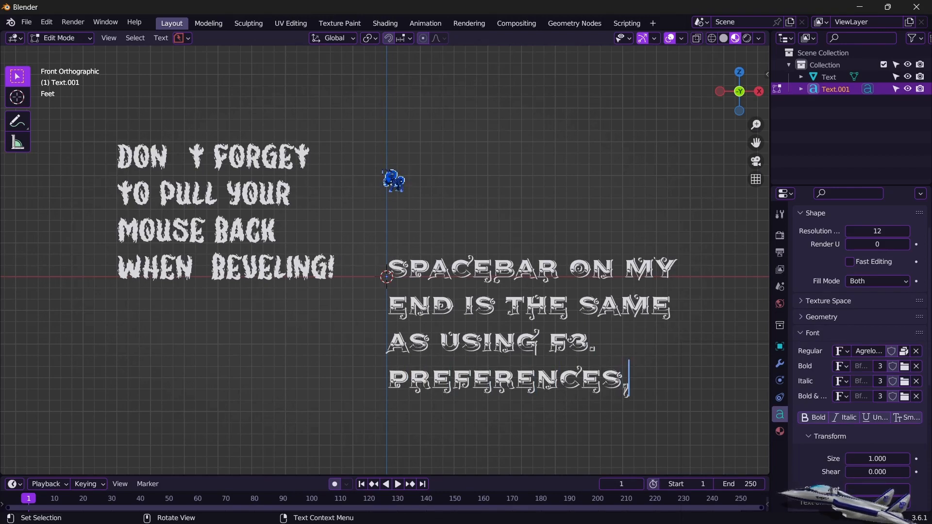
{"action": "type", "text": ",KEYM"}
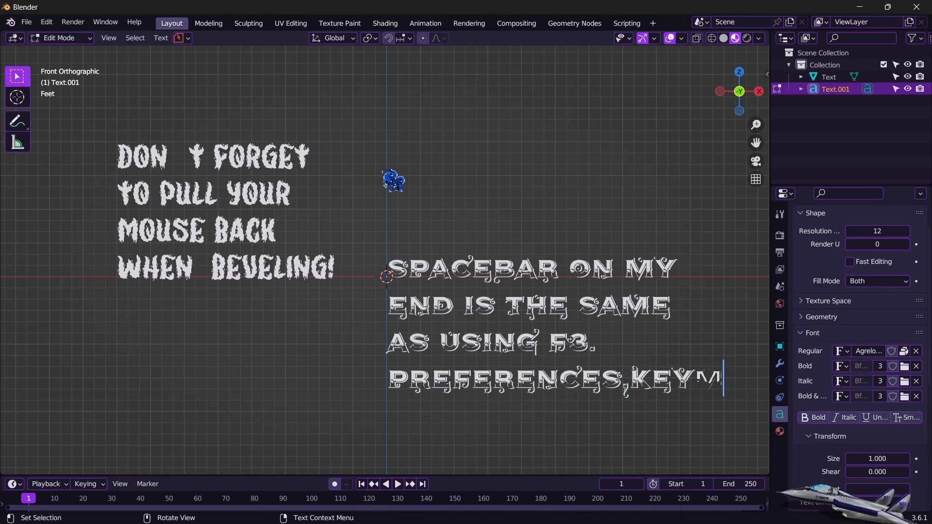
{"action": "type", "text": "AP S"}
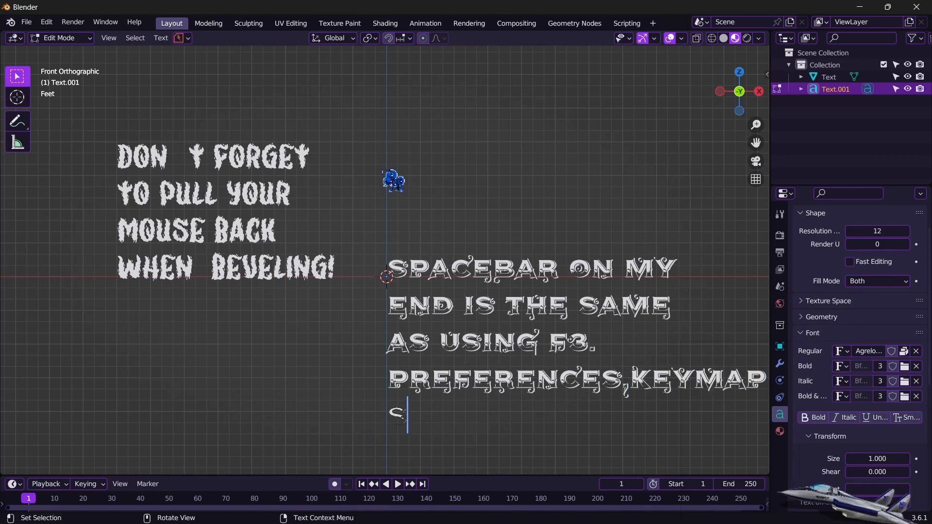
{"action": "type", "text": "PACEBAR "}
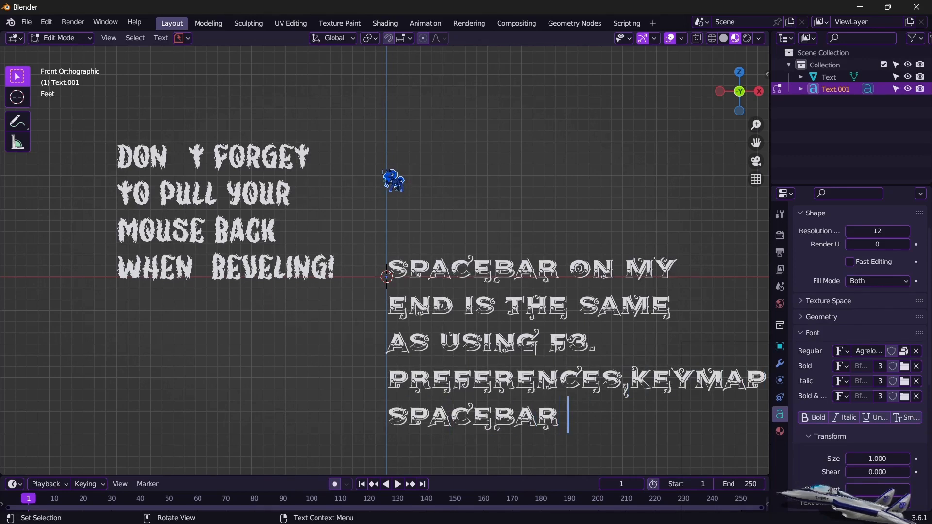
{"action": "type", "text": "SETTINGS."}
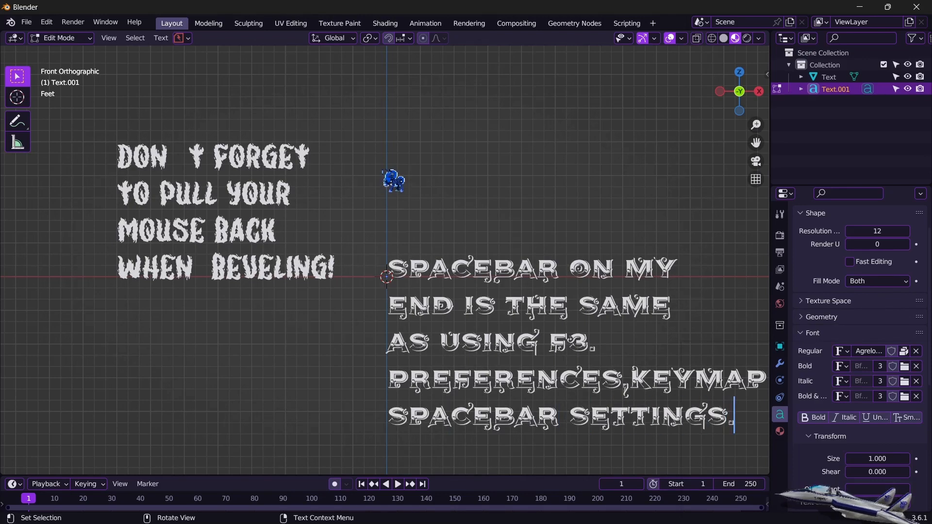
Return to Object Mode and move the spacebar note up about 10.88' along the global Z axis.
{"action": "left_click", "coordinate": [61, 38]}
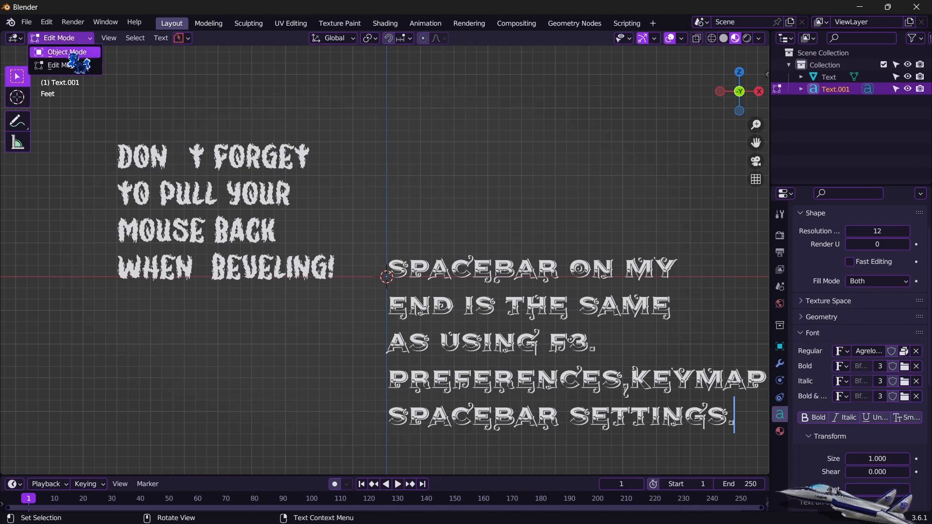
{"action": "left_click", "coordinate": [68, 53]}
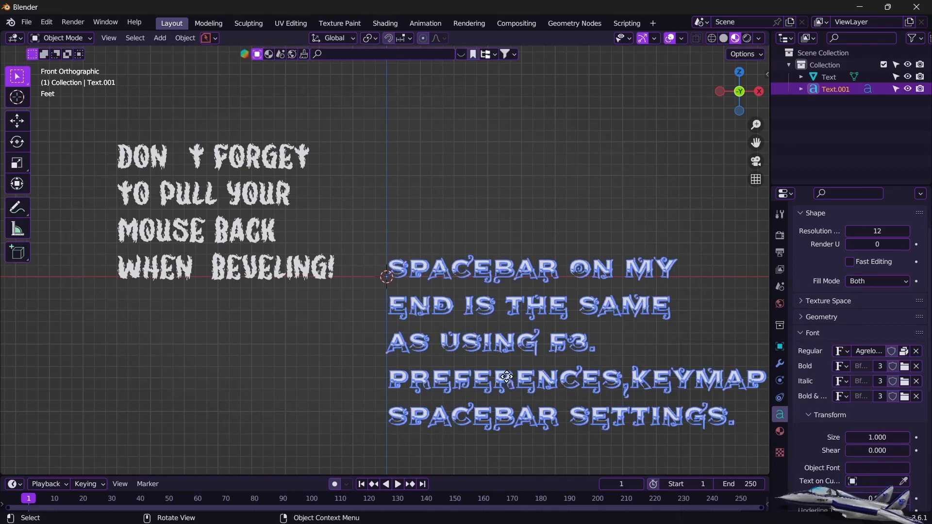
{"action": "key", "text": "g"}
{"action": "key", "text": "z"}
{"action": "left_click", "coordinate": [533, 266]}
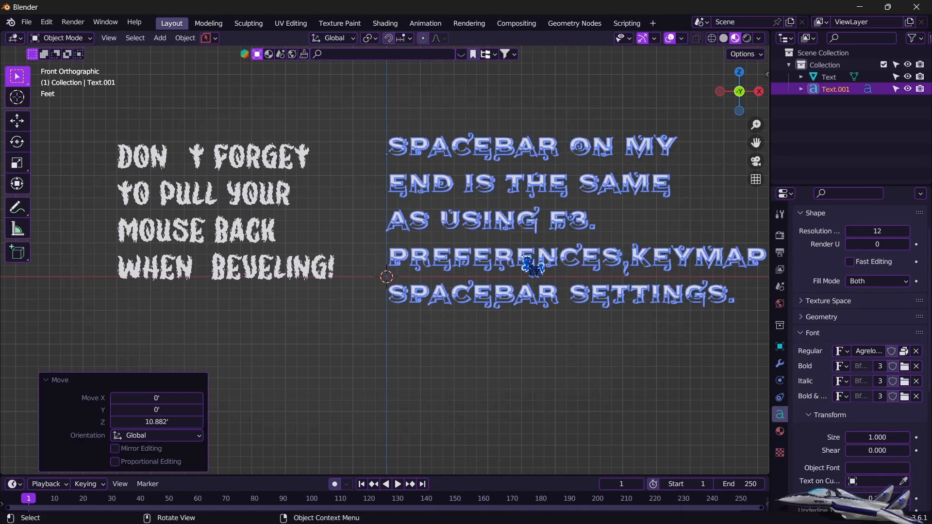
Find the Convert to Mesh operation through operator search and apply it to the spacebar note.
{"action": "key", "text": "space"}
{"action": "type", "text": "con"}
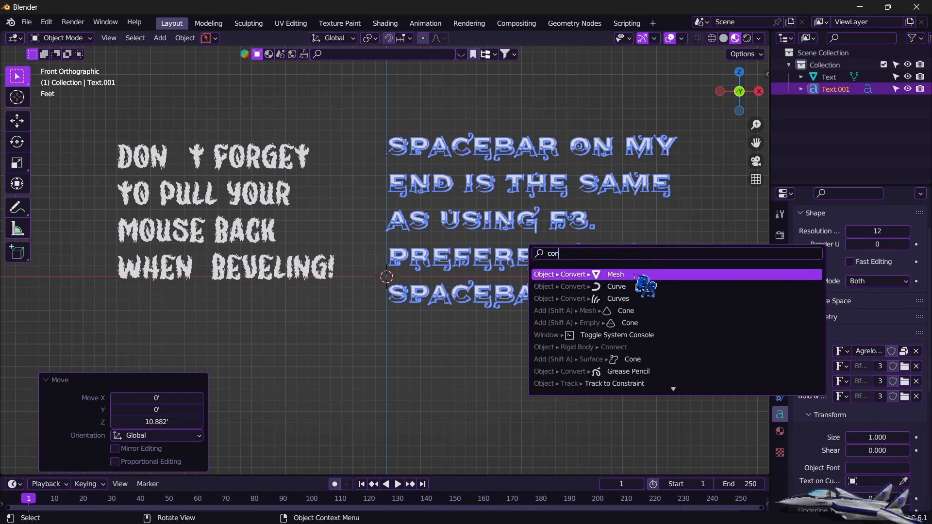
{"action": "left_click", "coordinate": [633, 274]}
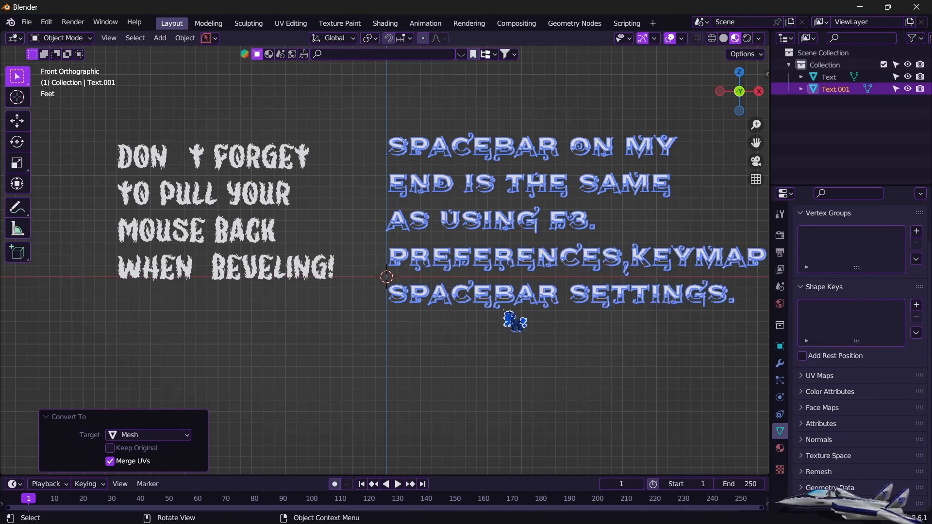
Add the beveling message to the selection and put both text meshes into Edit Mode together.
{"action": "left_click", "coordinate": [316, 271], "text": "shift"}
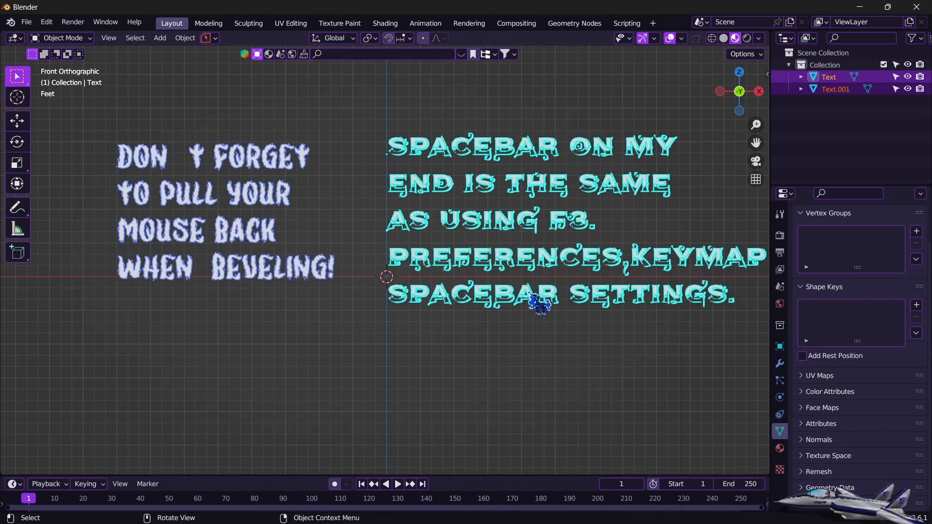
{"action": "scroll", "coordinate": [527, 304], "scroll_direction": "down", "scroll_amount": 1}
{"action": "middle_click_drag", "start_coordinate": [524, 305], "coordinate": [304, 358]}
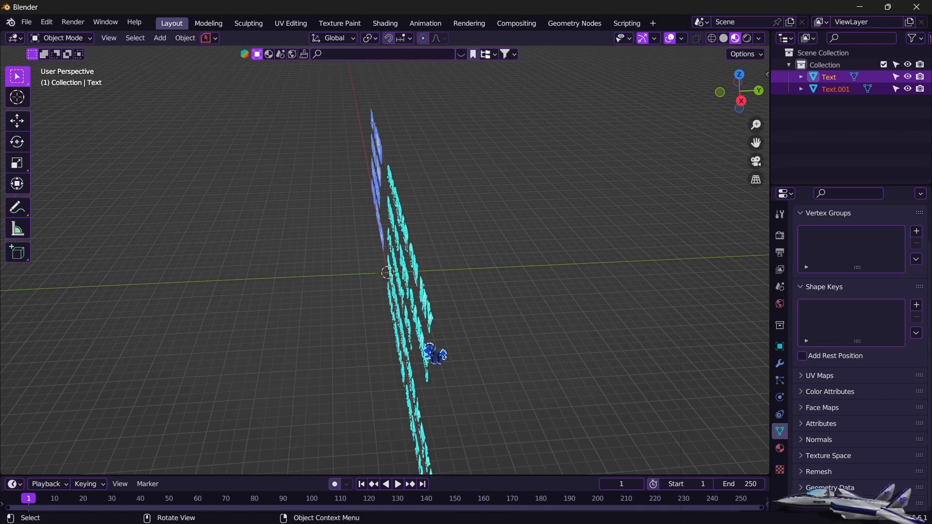
{"action": "left_click", "coordinate": [61, 38]}
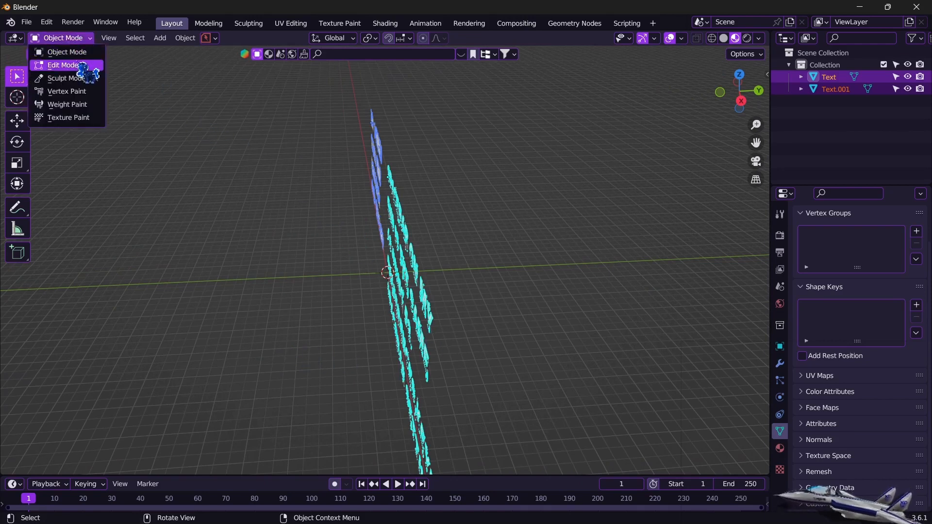
{"action": "key", "text": "Tab"}
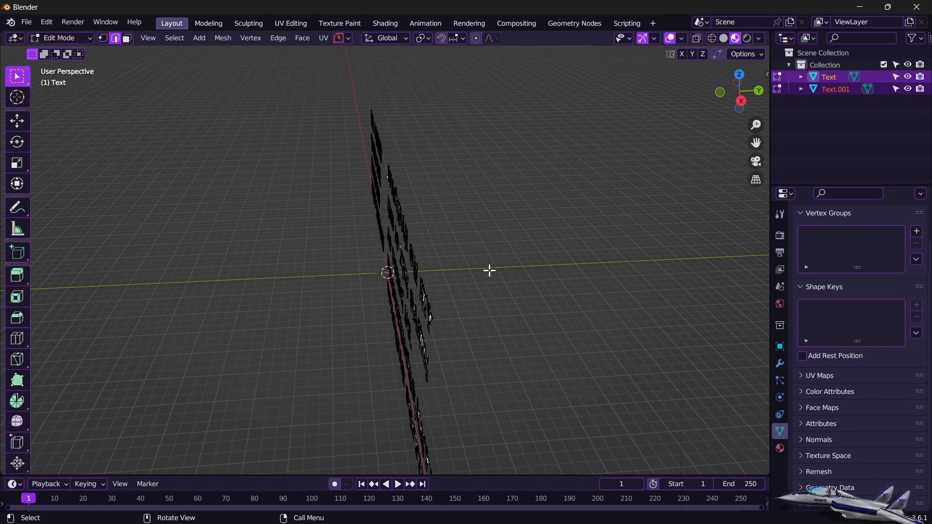
Extrude all geometry of both text meshes about 5.26' along the global Y axis and return to Object Mode.
{"action": "key", "text": "a"}
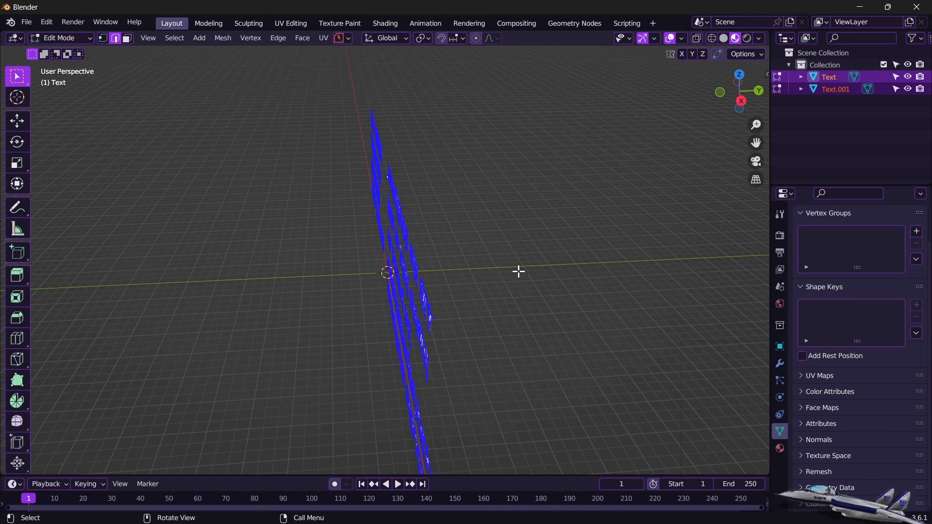
{"action": "key", "text": "e"}
{"action": "left_click", "coordinate": [536, 271]}
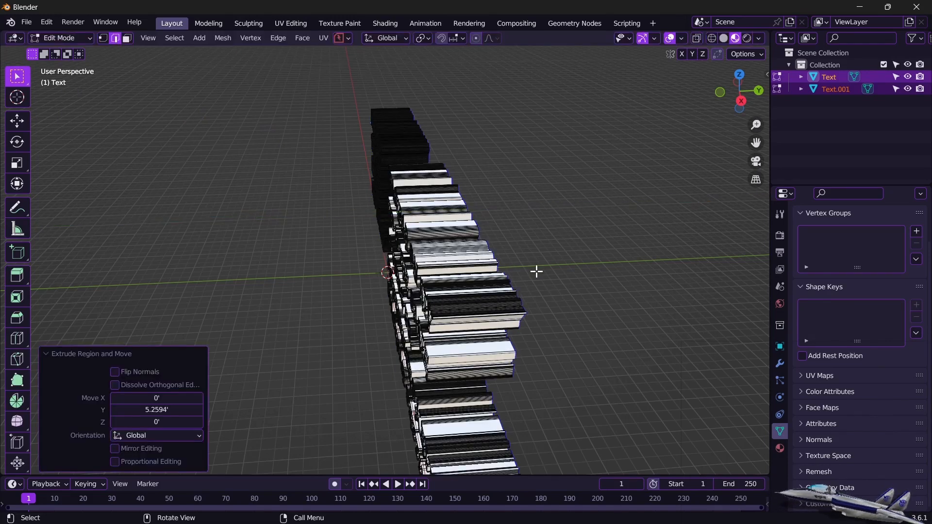
{"action": "middle_click_drag", "start_coordinate": [350, 310], "coordinate": [475, 285]}
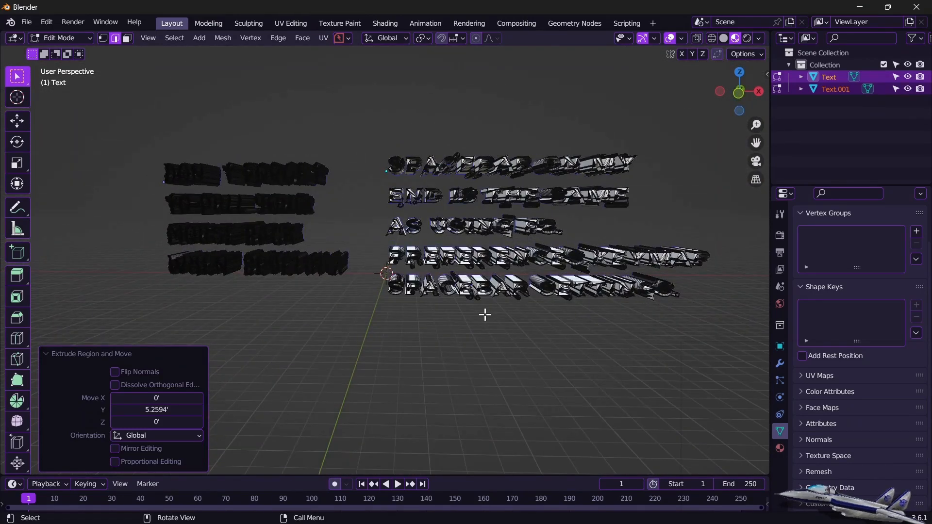
{"action": "key", "text": "a"}
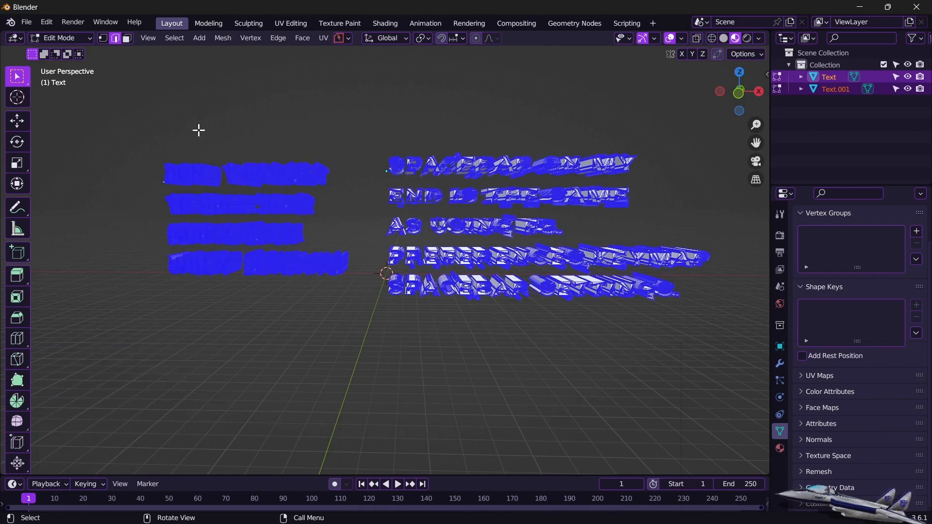
{"action": "left_click", "coordinate": [61, 38]}
{"action": "left_click", "coordinate": [68, 50]}
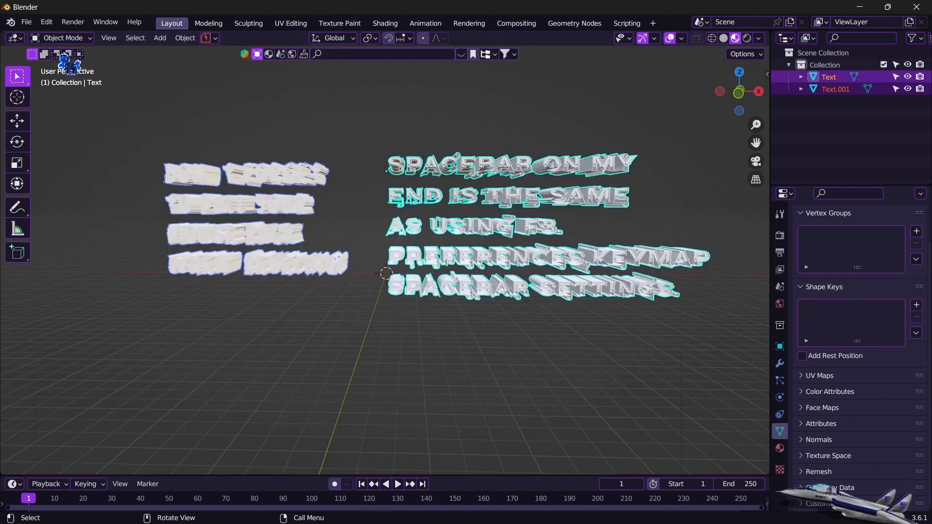
Scale both extruded texts to about 0.39 along the global Y axis to thin their depth.
{"action": "middle_click_drag", "start_coordinate": [333, 333], "coordinate": [360, 342]}
{"action": "scroll", "coordinate": [364, 368], "scroll_direction": "up", "scroll_amount": 8}
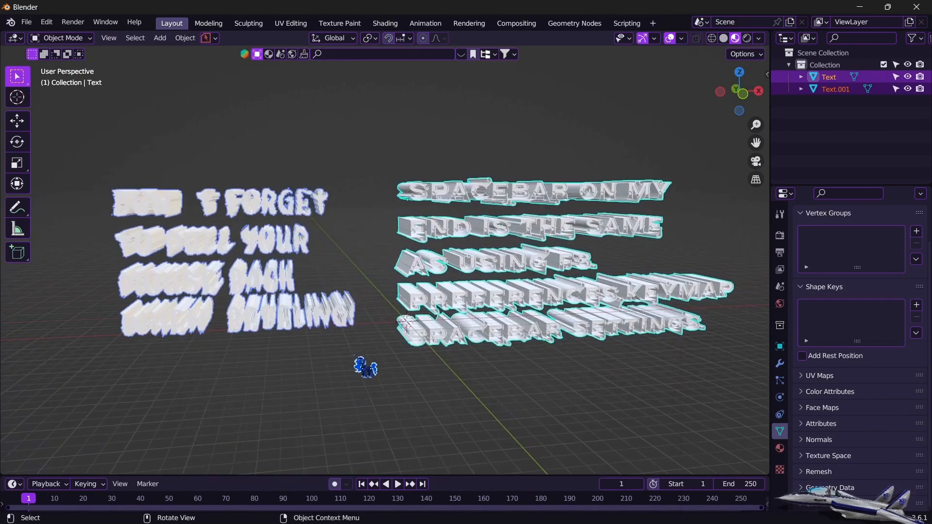
{"action": "scroll", "coordinate": [365, 367], "scroll_direction": "down", "scroll_amount": 2}
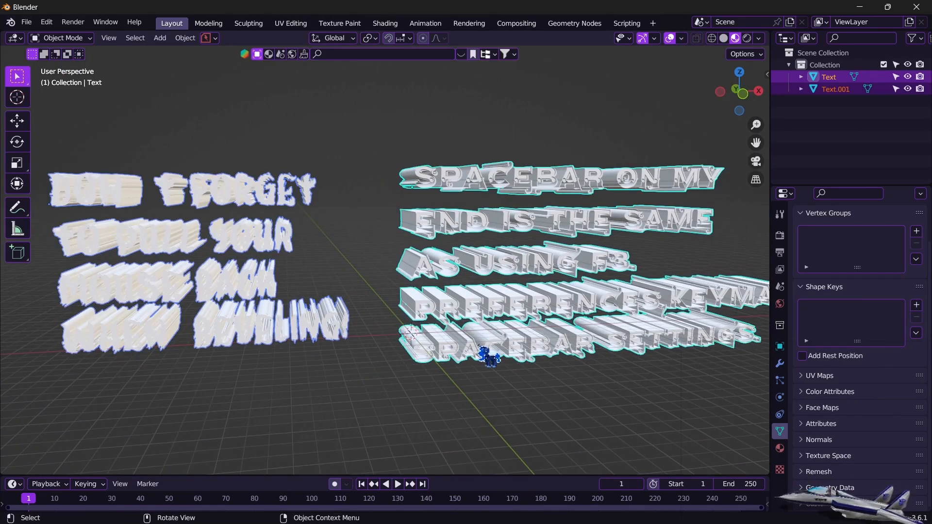
{"action": "key", "text": "s"}
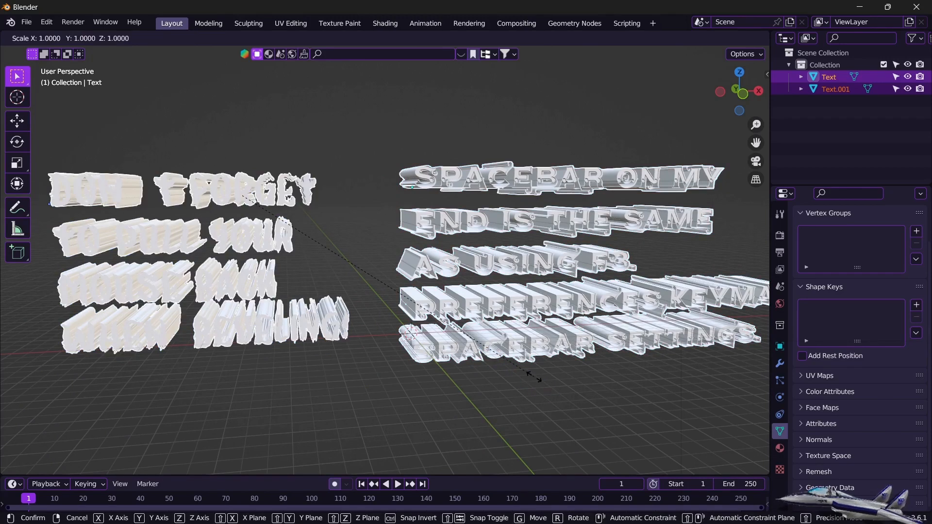
{"action": "key", "text": "y"}
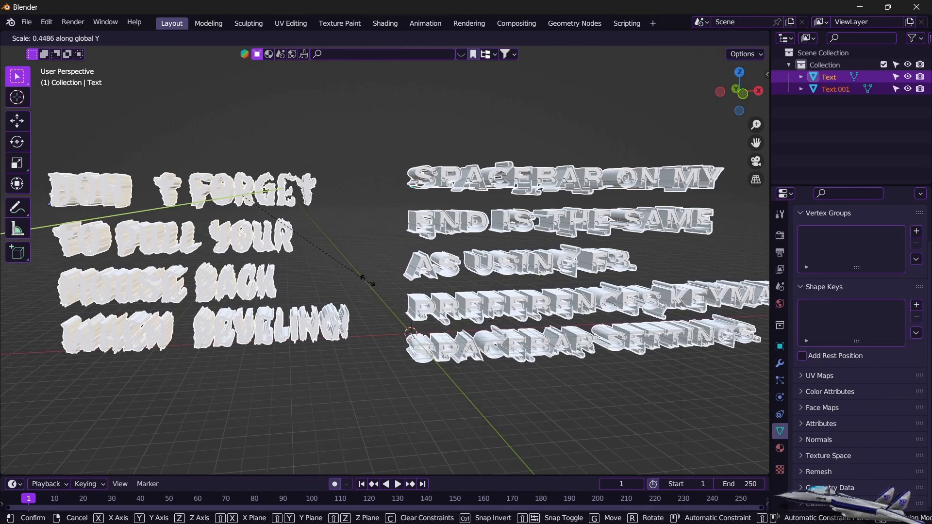
{"action": "left_click", "coordinate": [353, 267]}
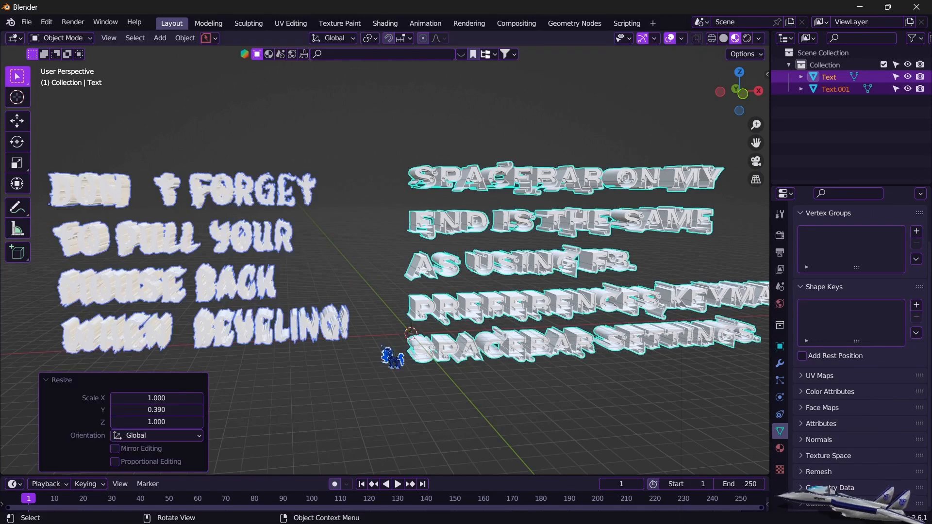
Select only the beveling message and create a new material for it.
{"action": "left_click", "coordinate": [373, 347]}
{"action": "left_click", "coordinate": [333, 330]}
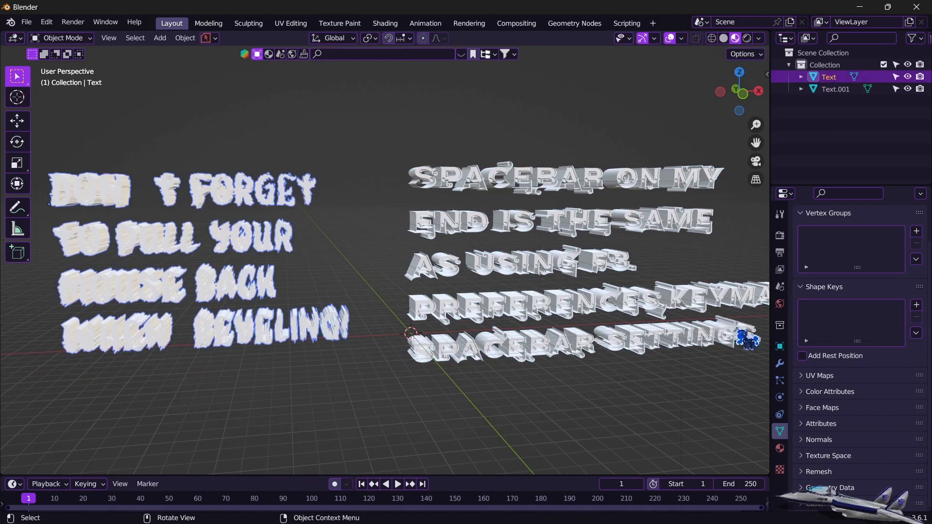
{"action": "left_click", "coordinate": [779, 448]}
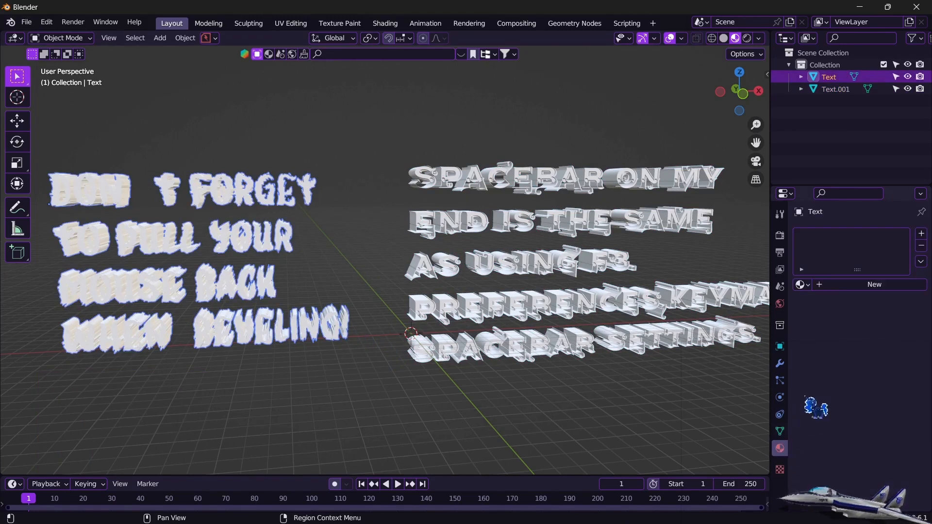
{"action": "left_click", "coordinate": [845, 284]}
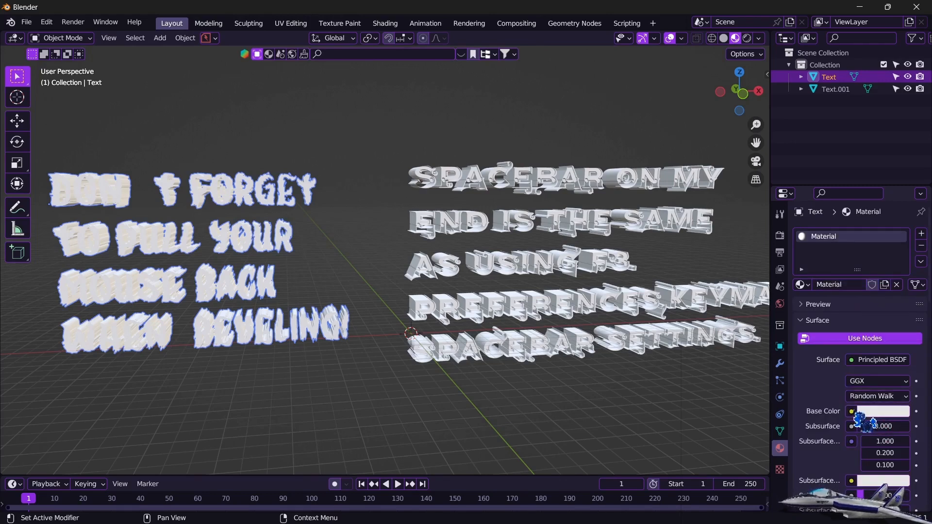
Apply the Basic Glass material from the Sample Materials of Material Library VX to the beveling message.
{"action": "scroll", "coordinate": [862, 423], "scroll_direction": "down", "scroll_amount": 15}
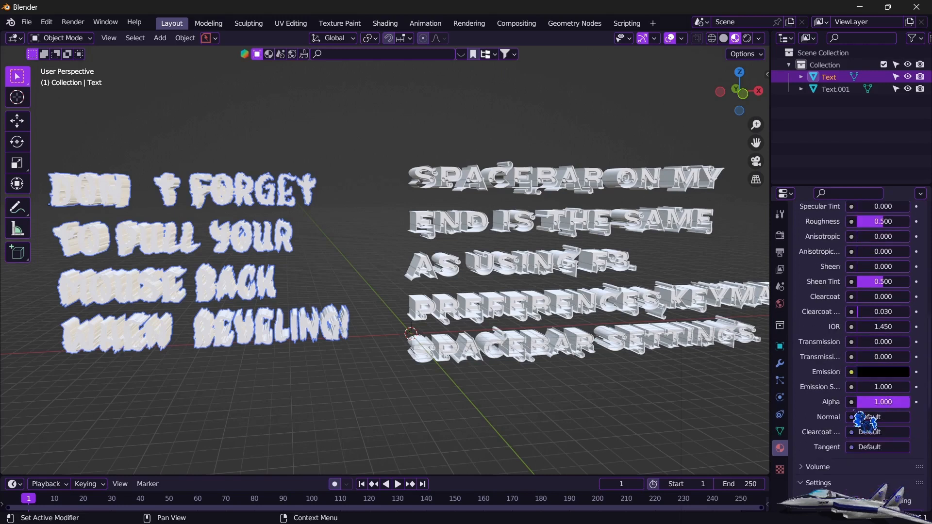
{"action": "scroll", "coordinate": [864, 420], "scroll_direction": "down", "scroll_amount": 7}
{"action": "left_click", "coordinate": [831, 350]}
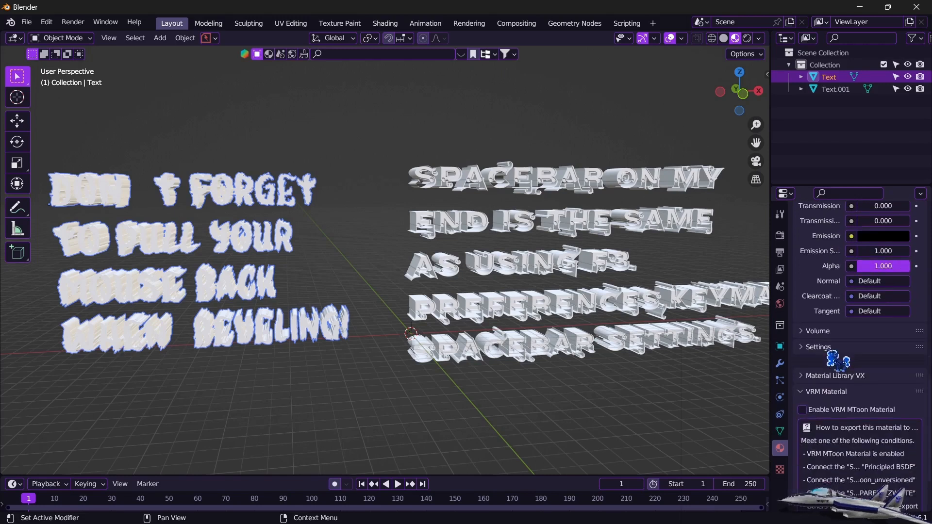
{"action": "left_click", "coordinate": [834, 363]}
{"action": "left_click", "coordinate": [850, 381]}
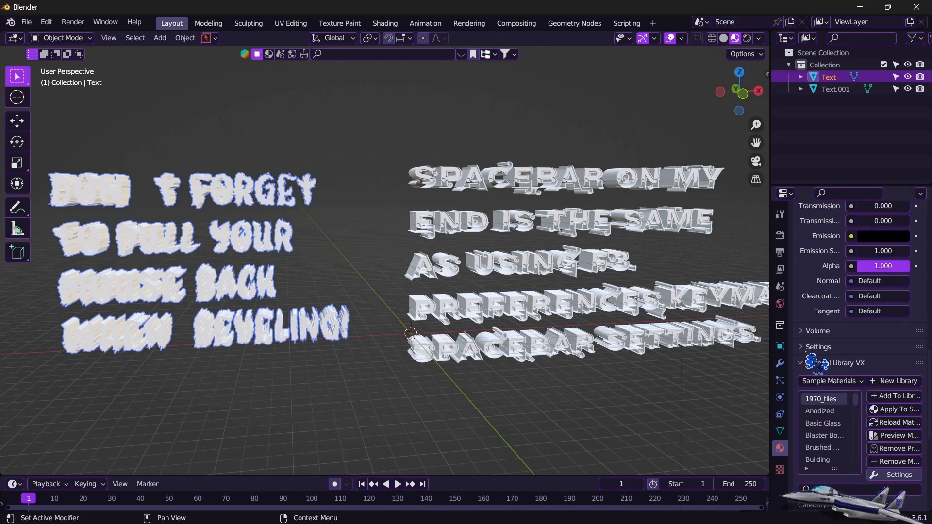
{"action": "left_click", "coordinate": [836, 427]}
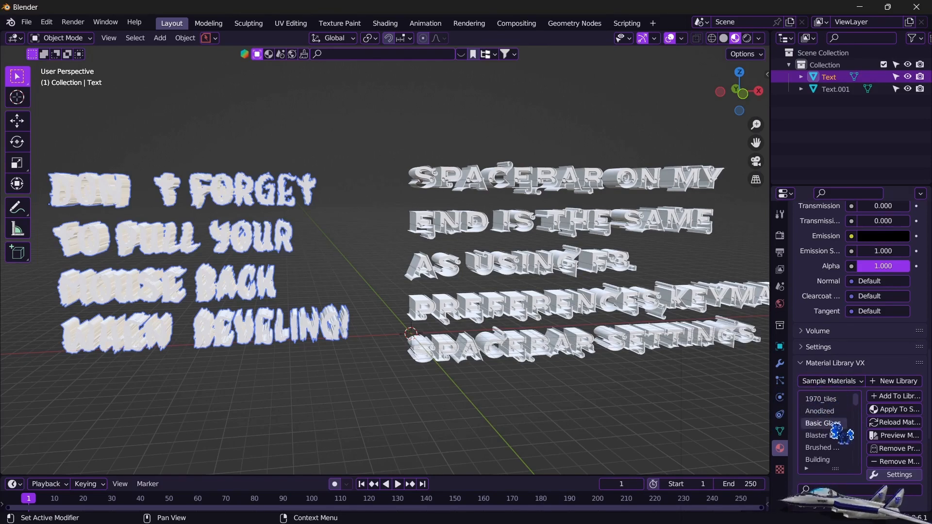
{"action": "left_click", "coordinate": [888, 410]}
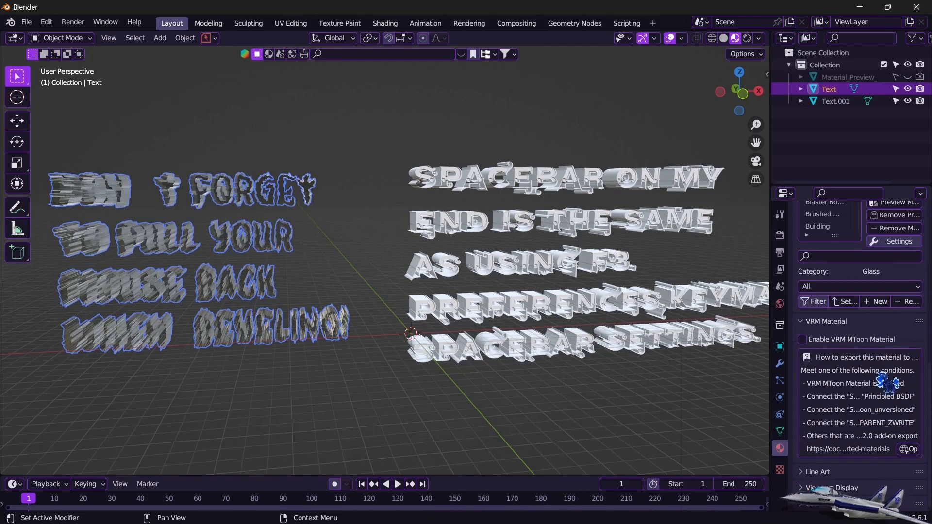
{"action": "scroll", "coordinate": [885, 388], "scroll_direction": "up", "scroll_amount": 8}
{"action": "scroll", "coordinate": [879, 377], "scroll_direction": "up", "scroll_amount": 3}
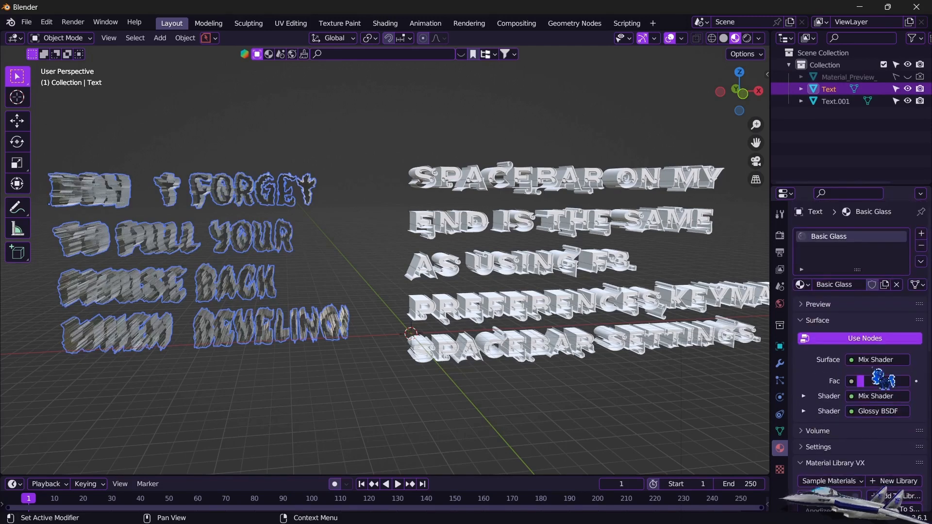
Replace the Translucent BSDF inside the beveling message's Basic Glass material with an Emission shader.
{"action": "left_click", "coordinate": [803, 396]}
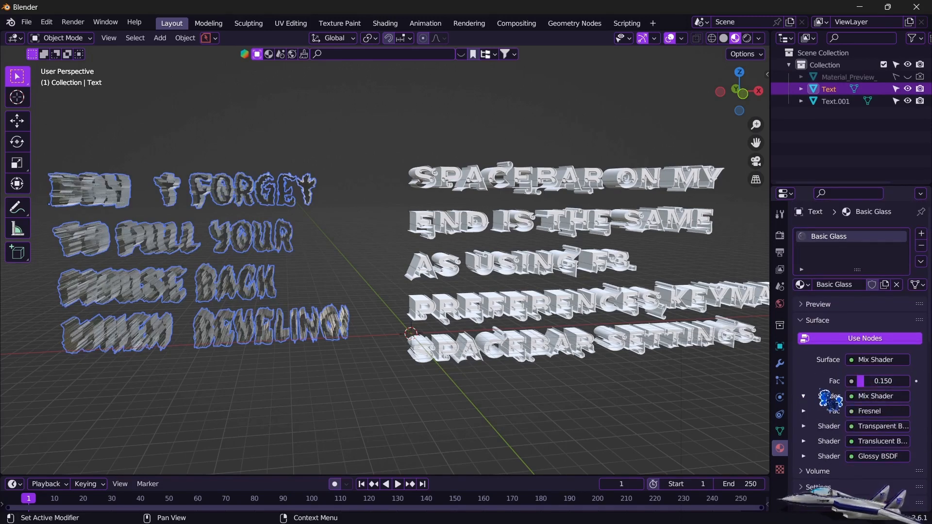
{"action": "scroll", "coordinate": [845, 398], "scroll_direction": "down", "scroll_amount": 2}
{"action": "left_click", "coordinate": [869, 416]}
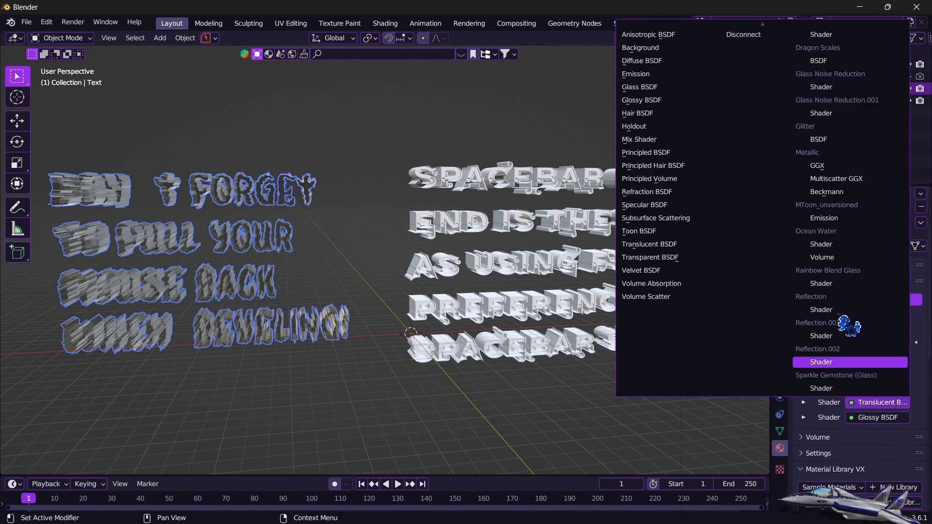
{"action": "left_click", "coordinate": [673, 76]}
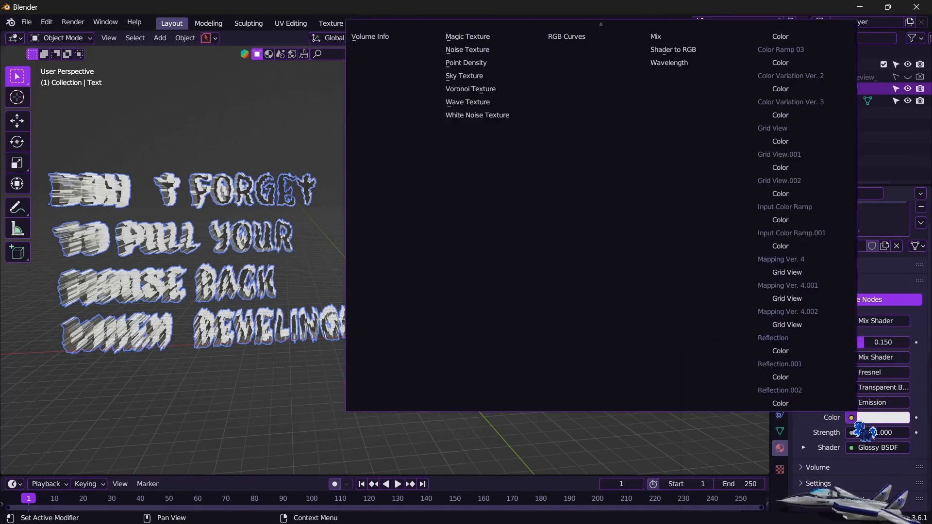
Link an Image Texture to the Emission shader's color in the Basic Glass material.
{"action": "left_click", "coordinate": [852, 418]}
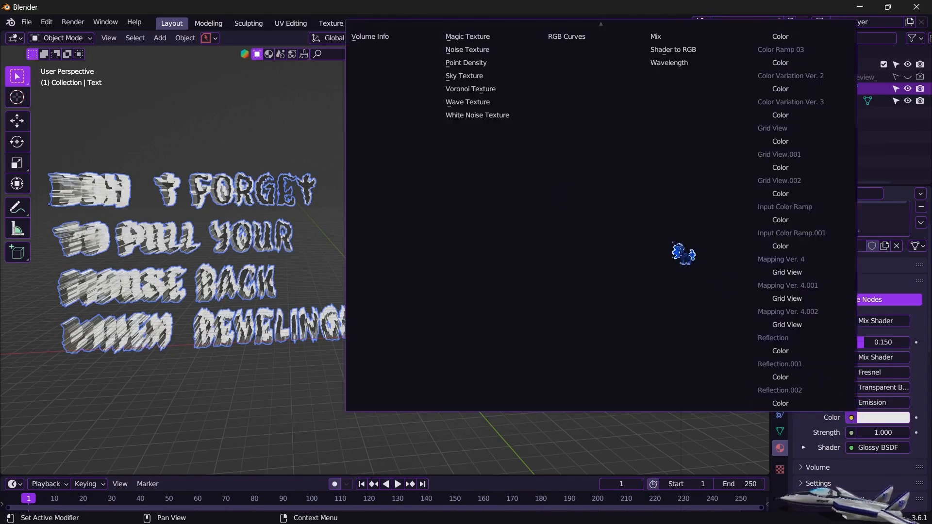
{"action": "scroll", "coordinate": [529, 161], "scroll_direction": "up", "scroll_amount": 15}
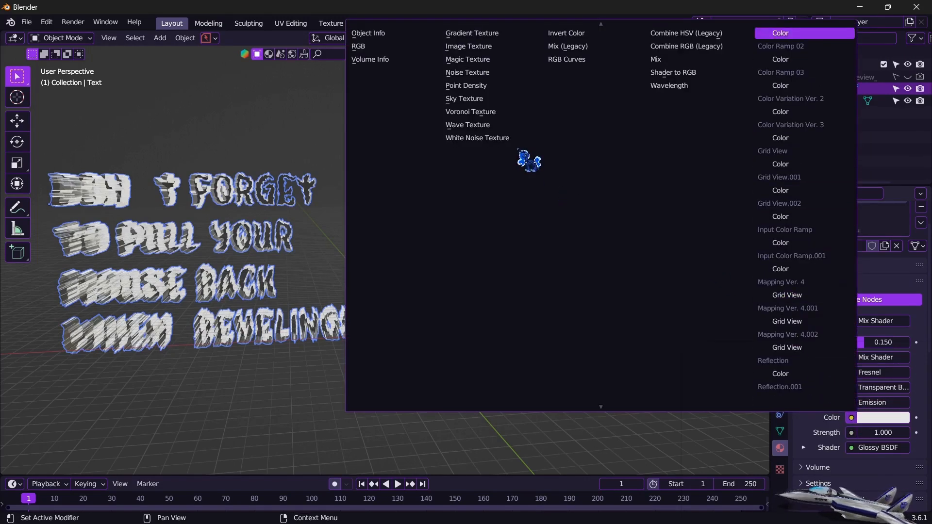
{"action": "scroll", "coordinate": [502, 44], "scroll_direction": "up", "scroll_amount": 1}
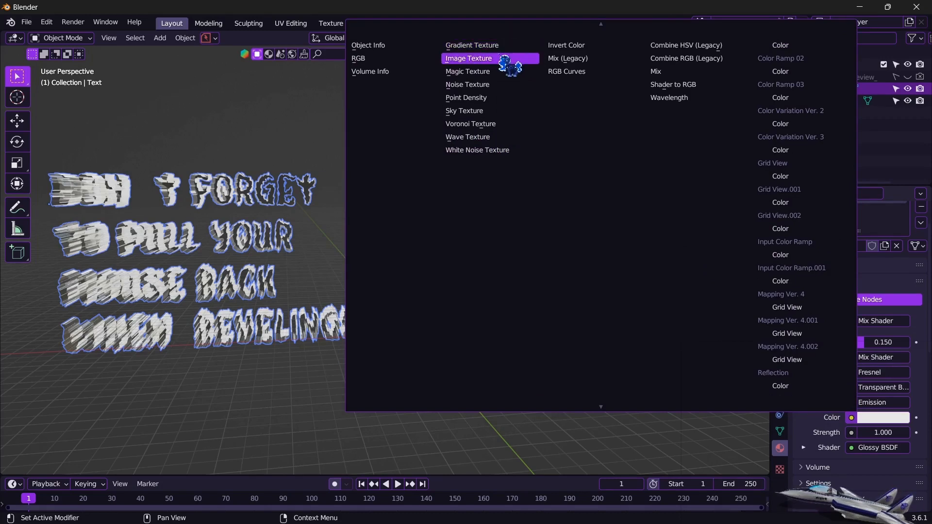
{"action": "left_click", "coordinate": [611, 152]}
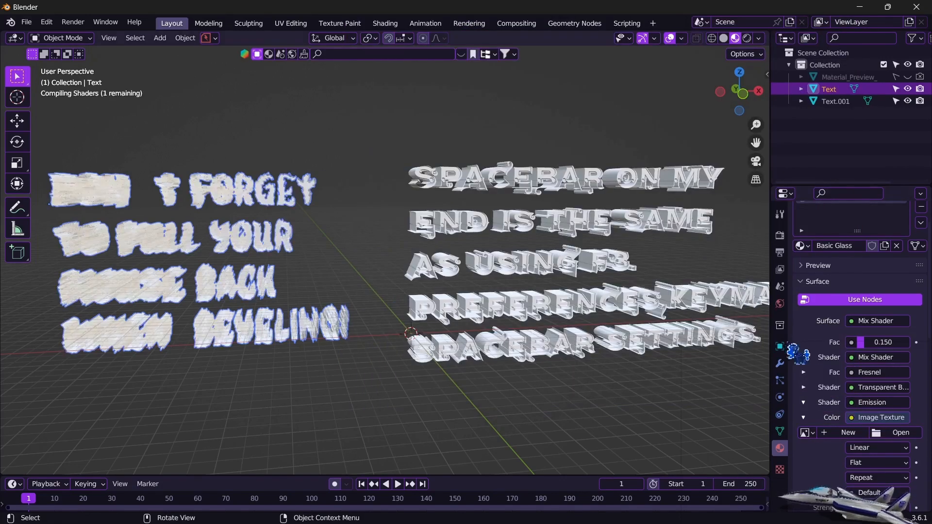
Load "autumn colors.jpg" from the imvu textures folder into the Emission color's image texture.
{"action": "left_click", "coordinate": [890, 437]}
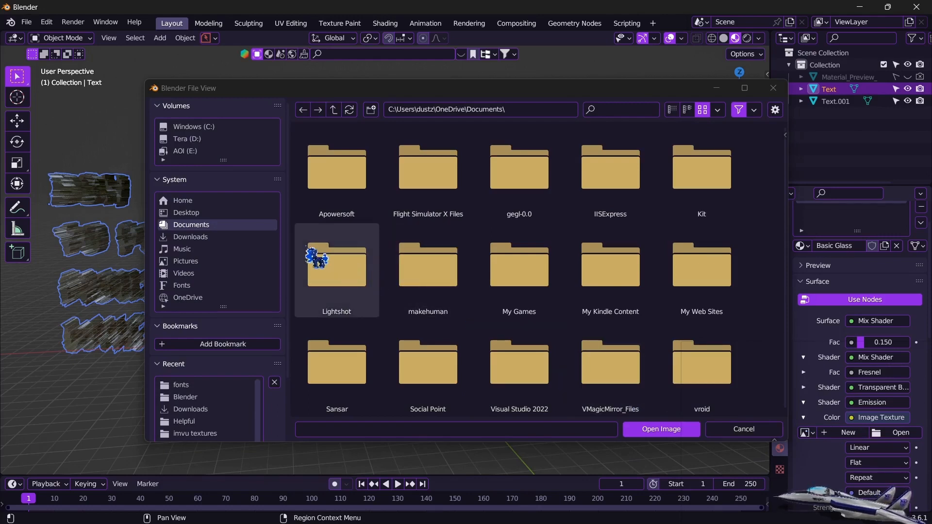
{"action": "left_click", "coordinate": [240, 437]}
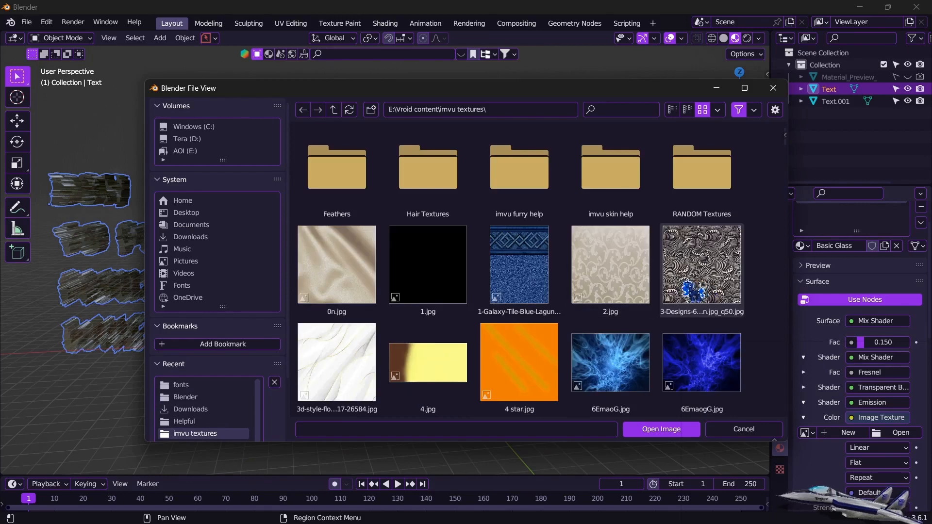
{"action": "scroll", "coordinate": [695, 290], "scroll_direction": "down", "scroll_amount": 3}
{"action": "scroll", "coordinate": [694, 291], "scroll_direction": "down", "scroll_amount": 5}
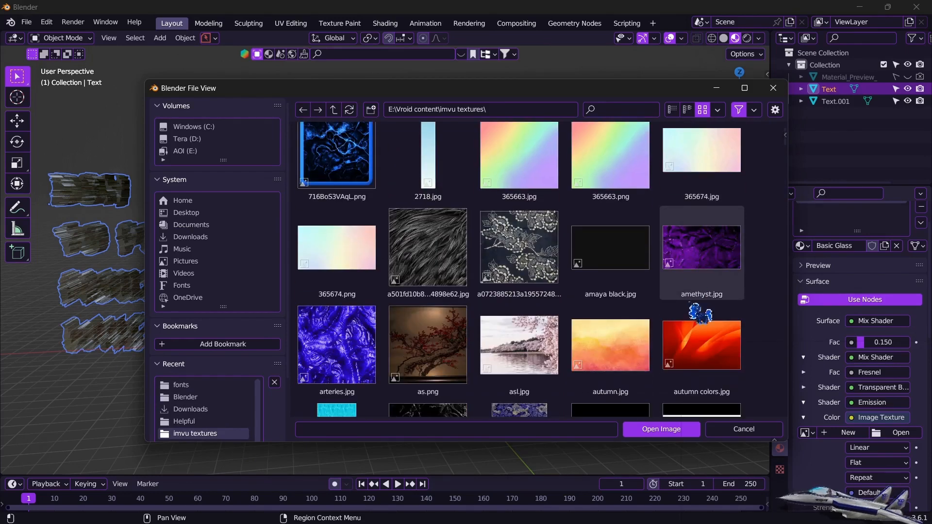
{"action": "left_click", "coordinate": [714, 345]}
{"action": "double_click", "coordinate": [713, 344]}
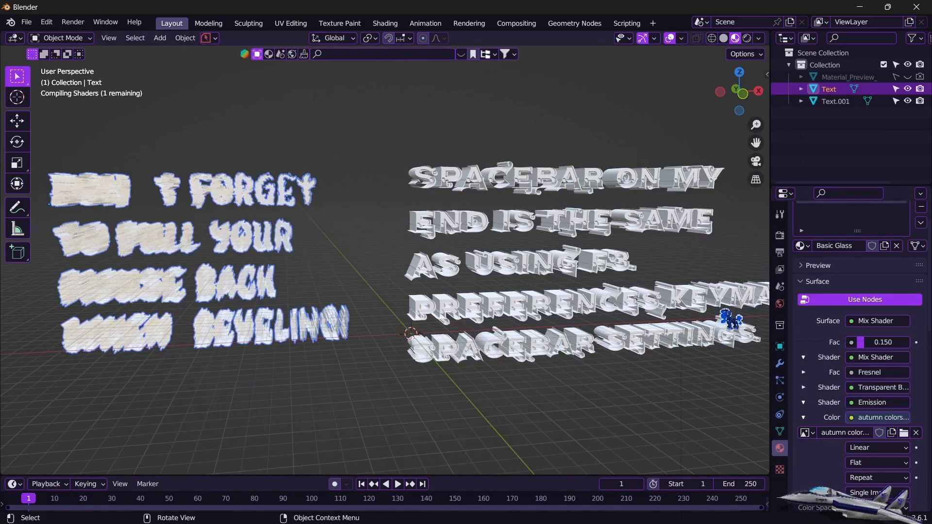
Make sure Bloom is enabled in the render settings and set the beveling message's Emission strength to 50.2.
{"action": "left_click", "coordinate": [780, 236]}
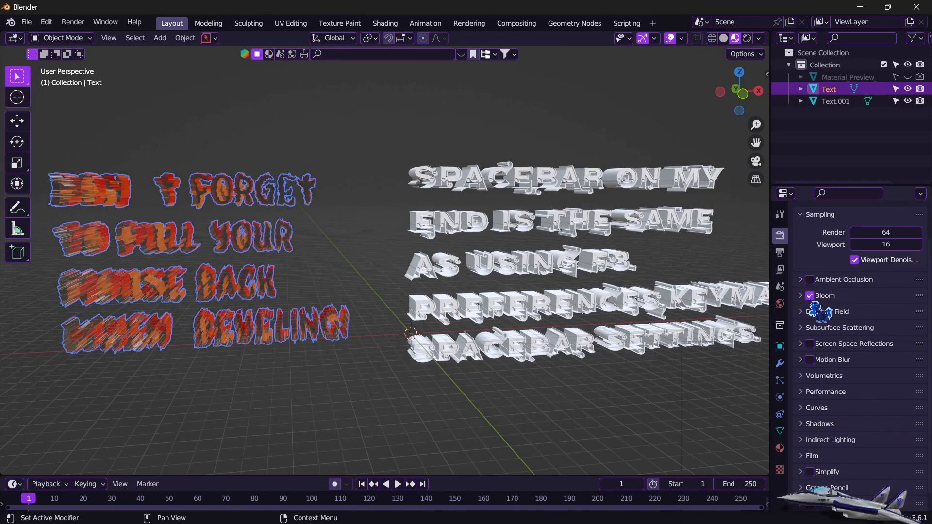
{"action": "left_click", "coordinate": [780, 448]}
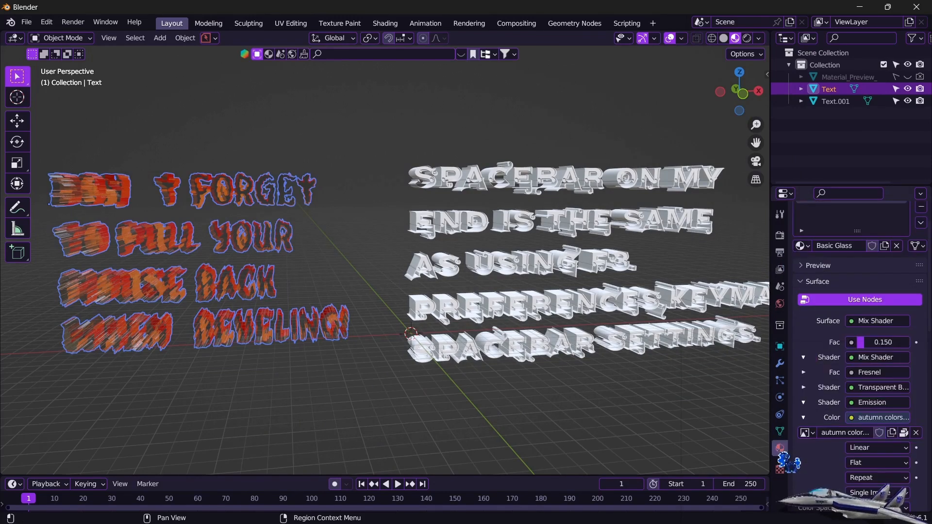
{"action": "scroll", "coordinate": [844, 416], "scroll_direction": "down", "scroll_amount": 1}
{"action": "scroll", "coordinate": [836, 408], "scroll_direction": "down", "scroll_amount": 6}
{"action": "mouse_move", "coordinate": [881, 421]}
{"action": "left_mouse_down"}
{"action": "mouse_move", "coordinate": [912, 421]}
{"action": "mouse_move", "coordinate": [886, 416]}
{"action": "left_mouse_up"}
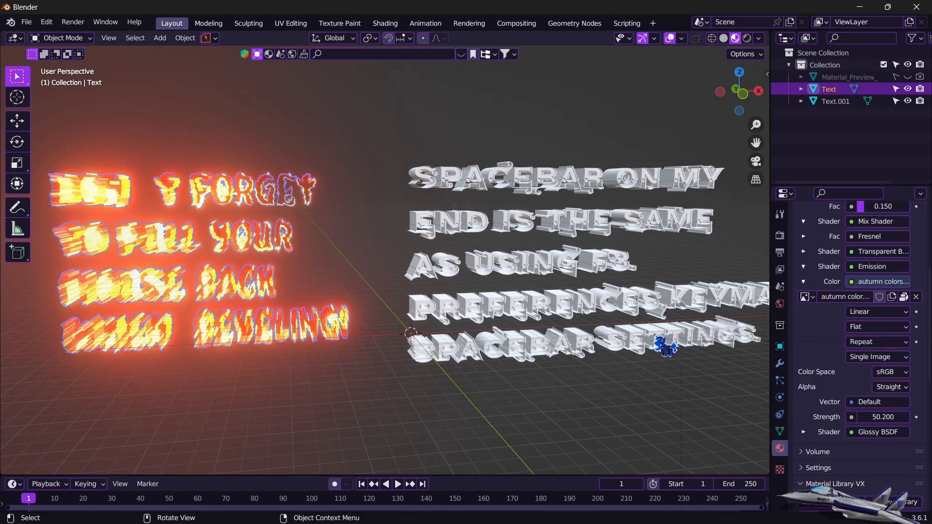
Select the spacebar note and search the online asset library's materials for "goth".
{"action": "left_click", "coordinate": [666, 345]}
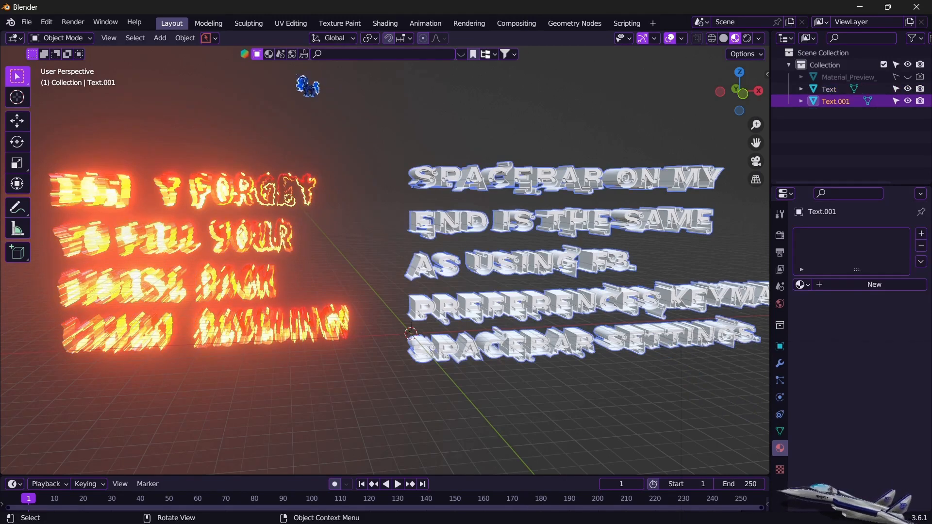
{"action": "left_click", "coordinate": [267, 54]}
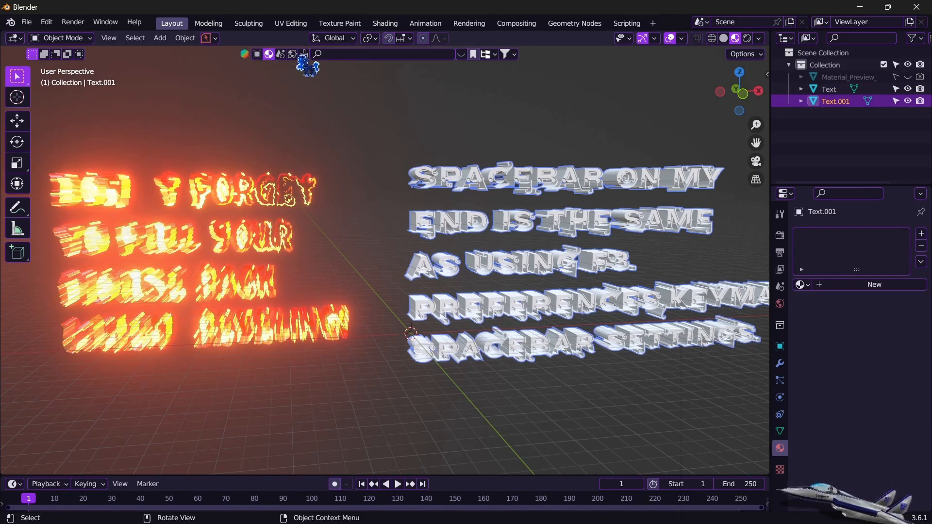
{"action": "left_click", "coordinate": [333, 54]}
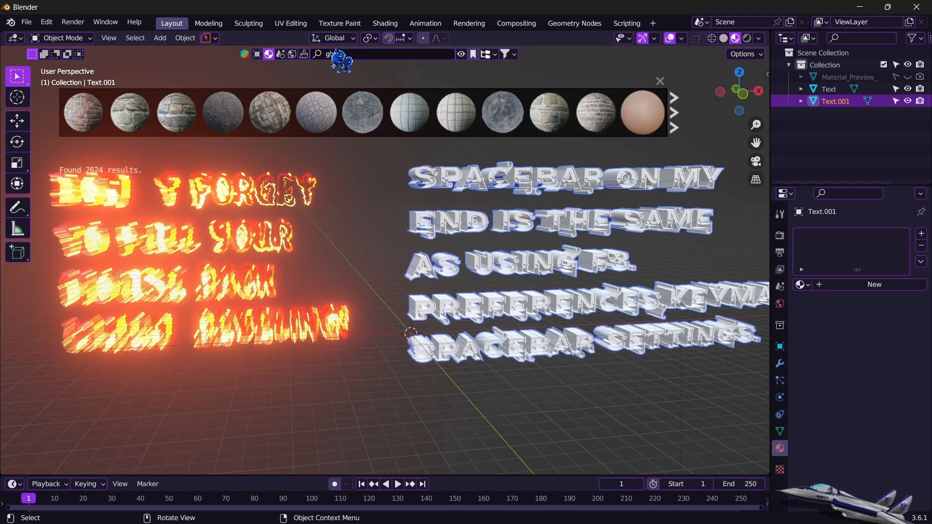
{"action": "type", "text": "got"}
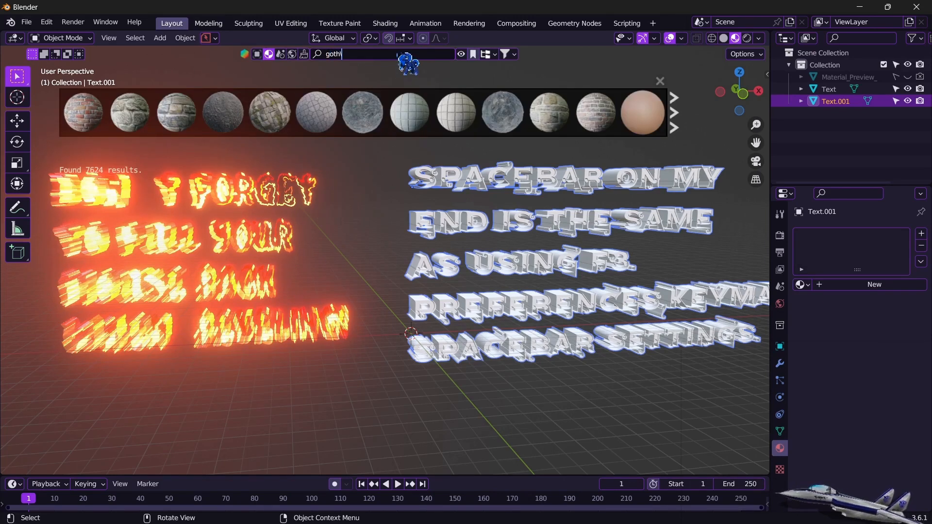
{"action": "type", "text": "h"}
{"action": "key", "text": "Return"}
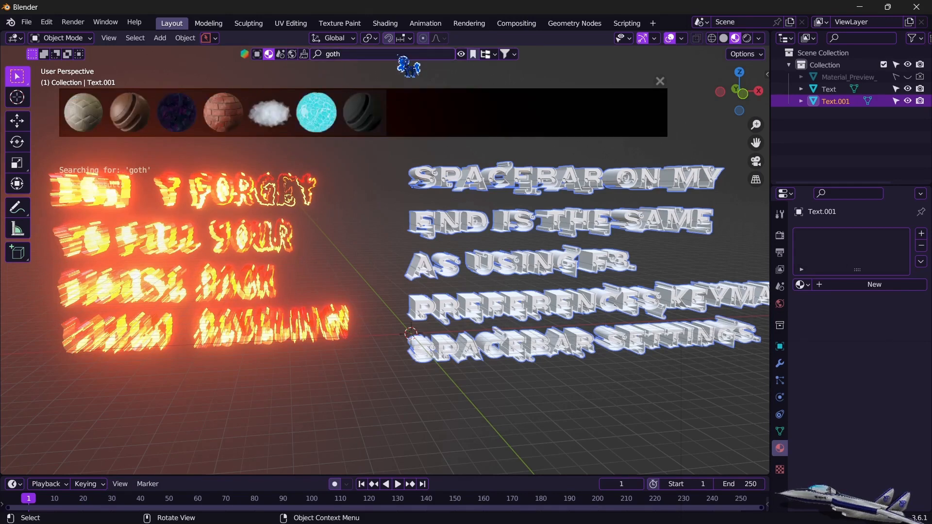
Apply the Space Universe Galaxy material to the spacebar note and view it from another angle.
{"action": "mouse_move", "coordinate": [194, 129]}
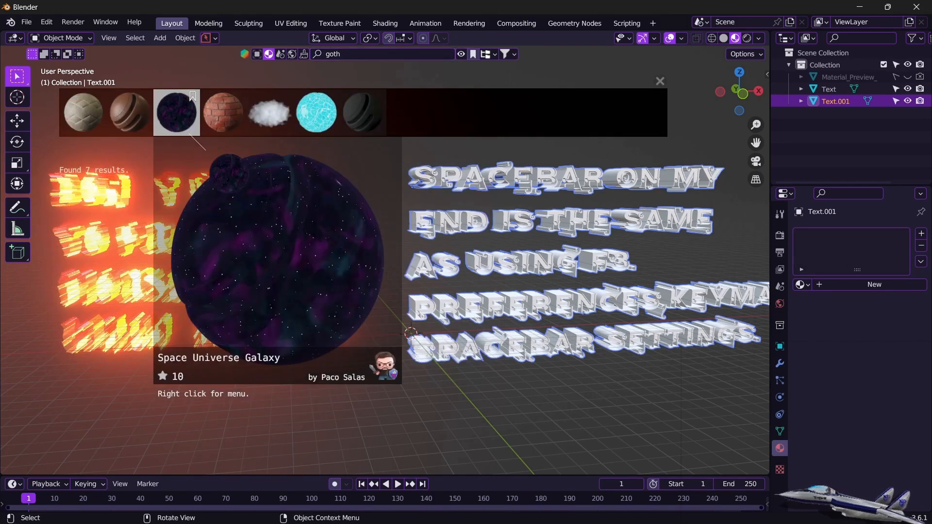
{"action": "left_click_drag", "start_coordinate": [204, 148], "coordinate": [585, 286]}
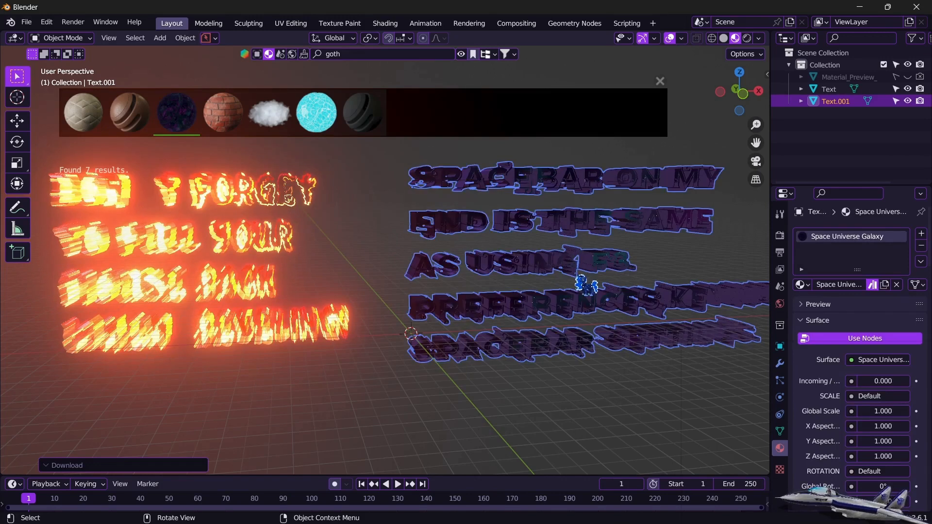
{"action": "middle_click_drag", "start_coordinate": [597, 291], "coordinate": [532, 291]}
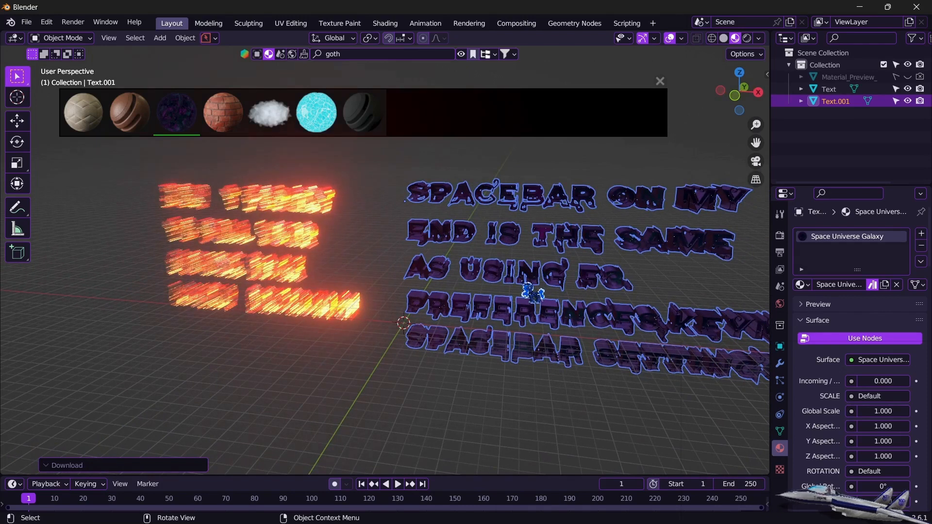
Switch to the front view, select only the beveling message, and open it in the UV Editing workspace.
{"action": "key", "text": "KP_1"}
{"action": "left_click", "coordinate": [255, 306], "text": "shift"}
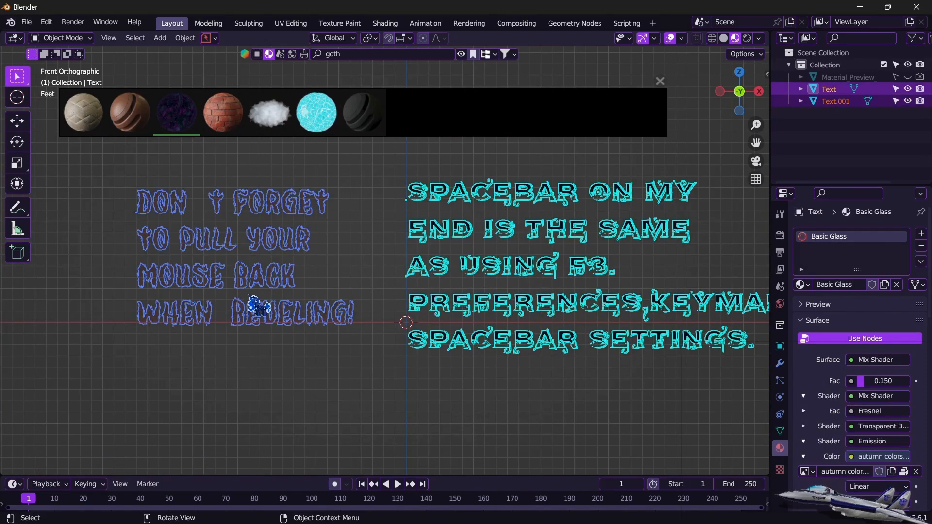
{"action": "left_click", "coordinate": [284, 257]}
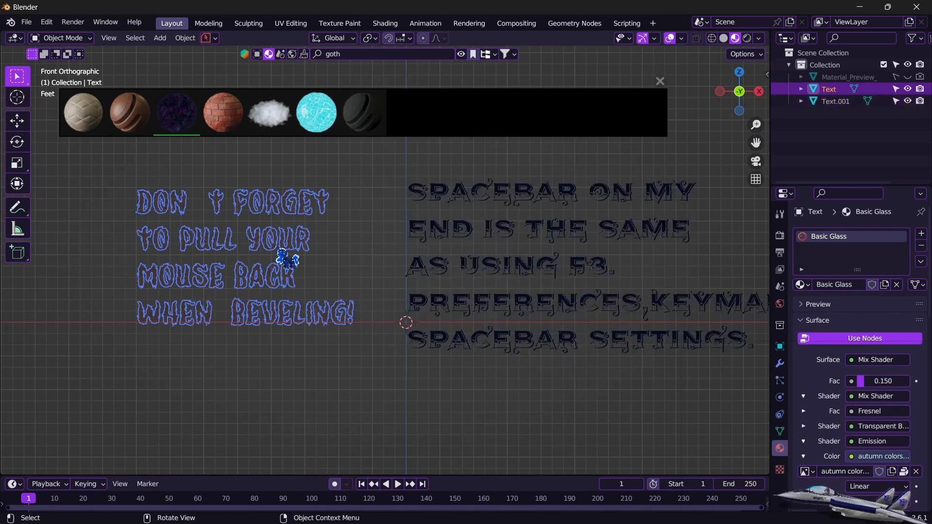
{"action": "left_click", "coordinate": [291, 25]}
{"action": "scroll", "coordinate": [533, 457], "scroll_direction": "down", "scroll_amount": 6}
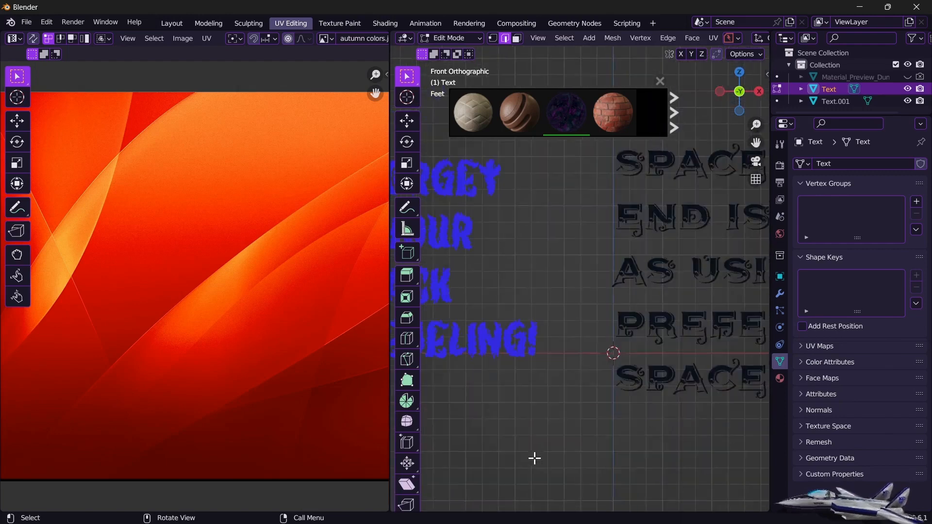
{"action": "middle_click_drag", "start_coordinate": [514, 445], "coordinate": [598, 442], "text": "shift"}
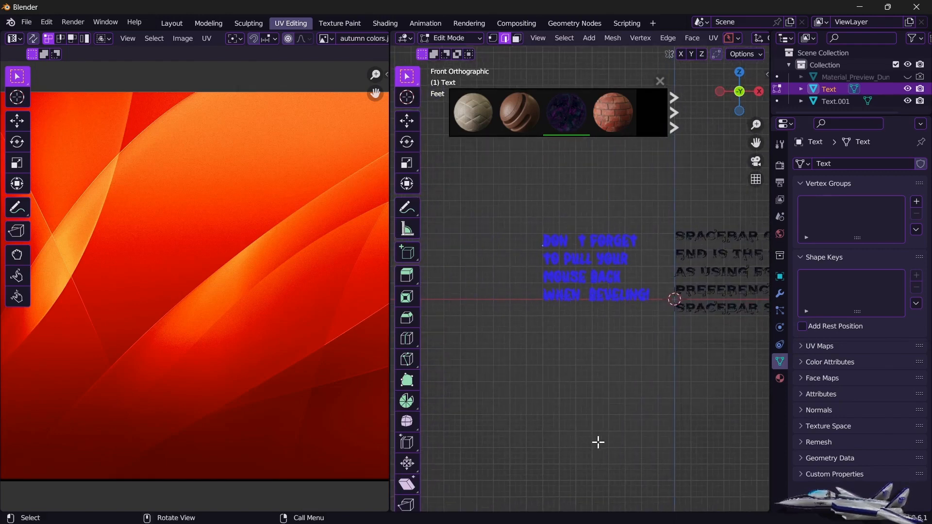
Close the asset results strip and UV-map the beveling message with Project from View (Bounds).
{"action": "left_click", "coordinate": [661, 80]}
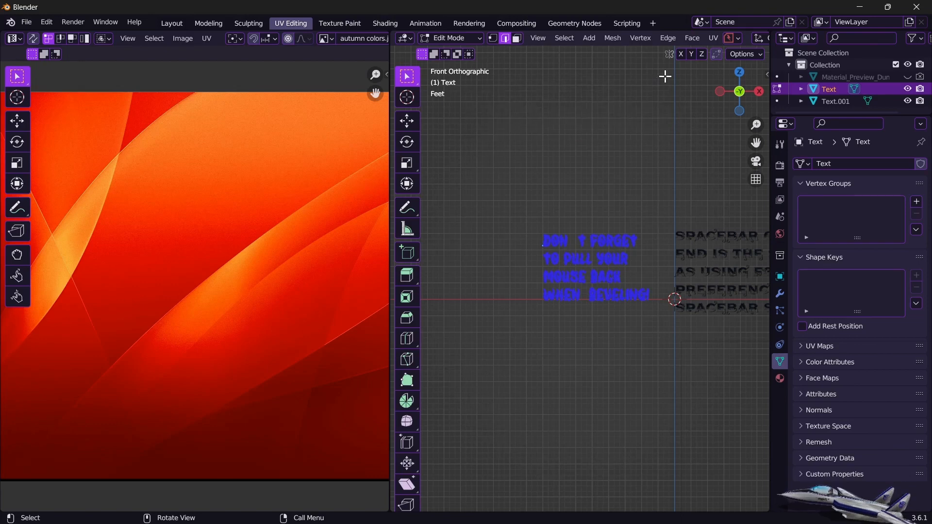
{"action": "left_click", "coordinate": [713, 38]}
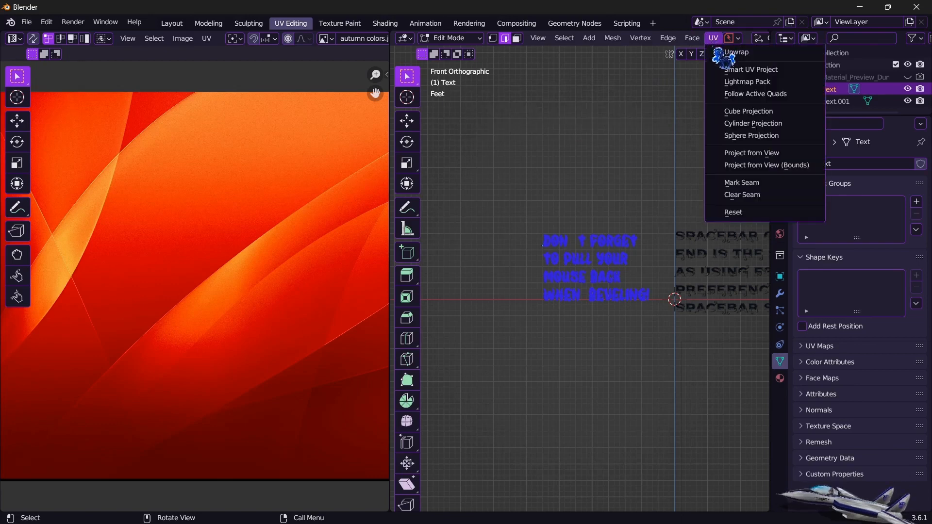
{"action": "left_click", "coordinate": [726, 166]}
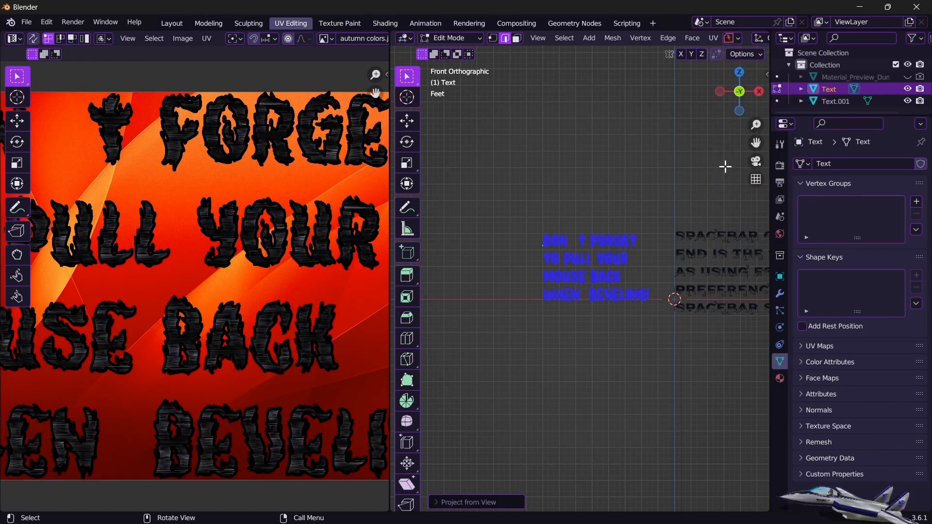
{"action": "scroll", "coordinate": [232, 304], "scroll_direction": "down", "scroll_amount": 4}
{"action": "scroll", "coordinate": [231, 306], "scroll_direction": "up", "scroll_amount": 1}
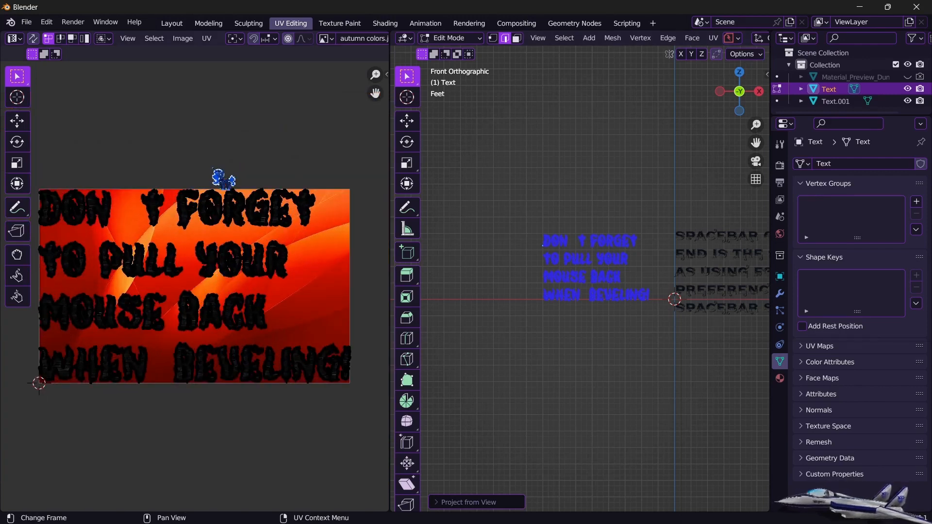
Select only the spacebar note in the Layout workspace and open it in the UV Editing workspace.
{"action": "left_click", "coordinate": [174, 24]}
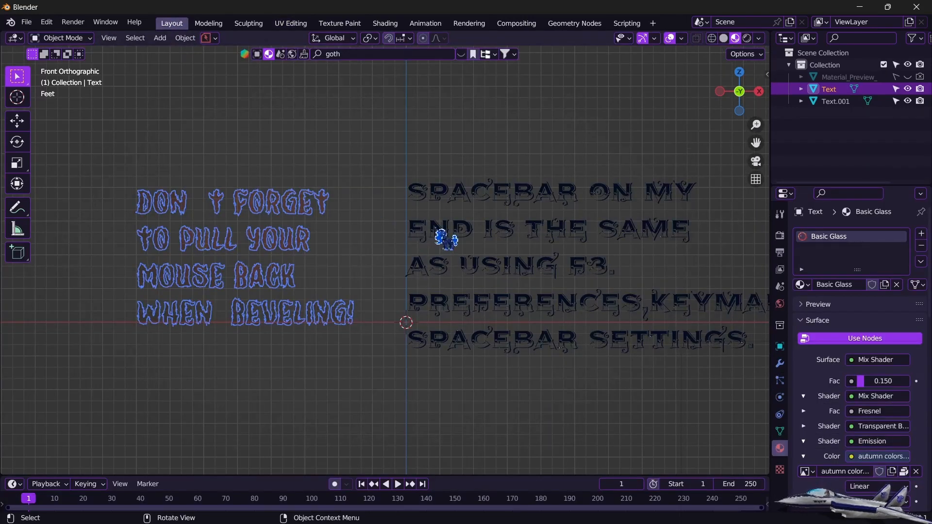
{"action": "left_click", "coordinate": [439, 234]}
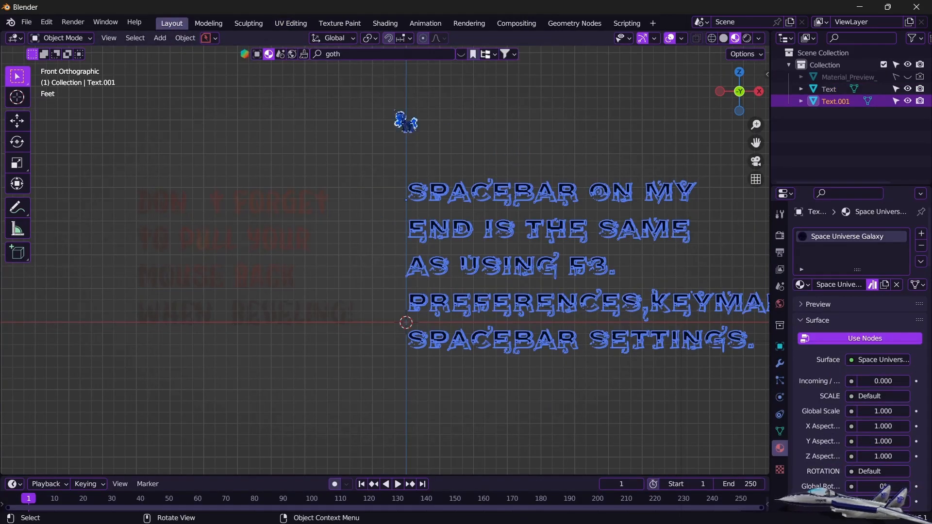
{"action": "left_click", "coordinate": [294, 24]}
{"action": "middle_click_drag", "start_coordinate": [652, 277], "coordinate": [533, 280], "text": "shift"}
{"action": "scroll", "coordinate": [483, 302], "scroll_direction": "up", "scroll_amount": 3}
{"action": "scroll", "coordinate": [526, 309], "scroll_direction": "down", "scroll_amount": 1}
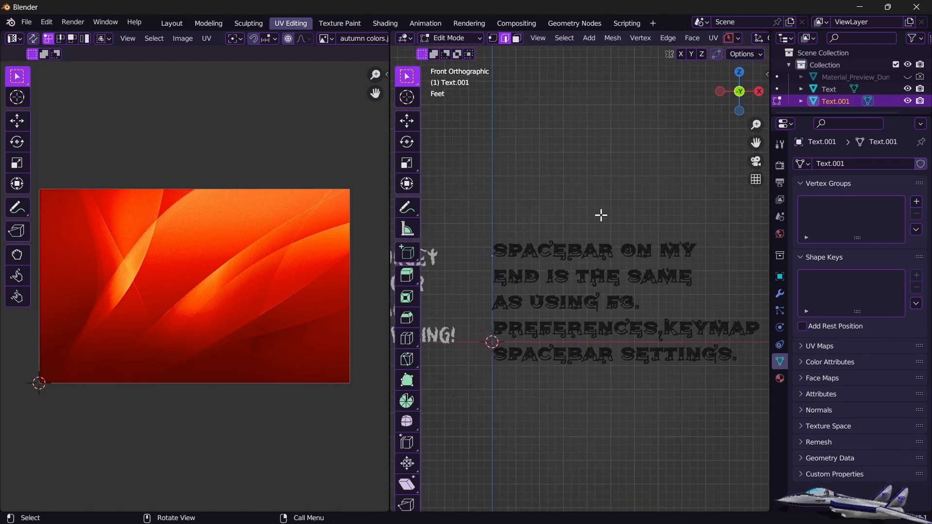
UV-map the whole spacebar note with Project from View (Bounds) and frame its UV layout.
{"action": "key", "text": "a"}
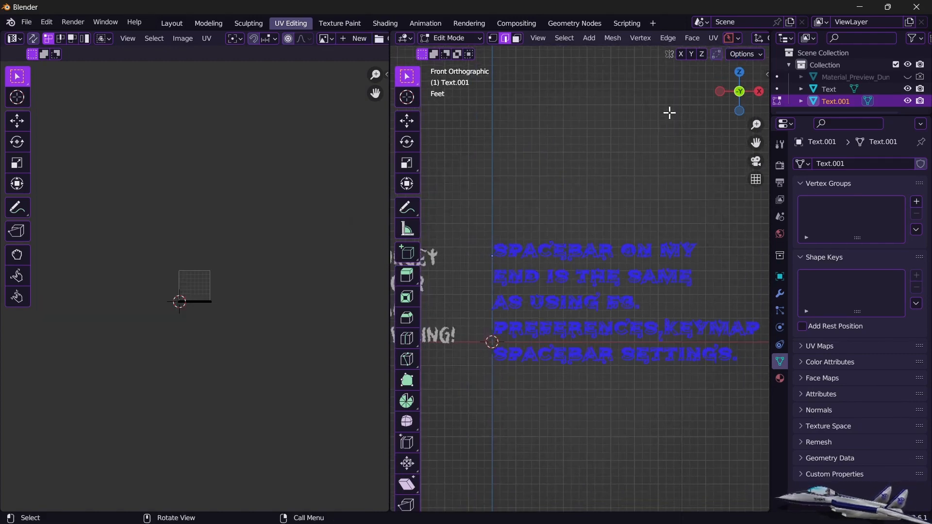
{"action": "left_click", "coordinate": [713, 38]}
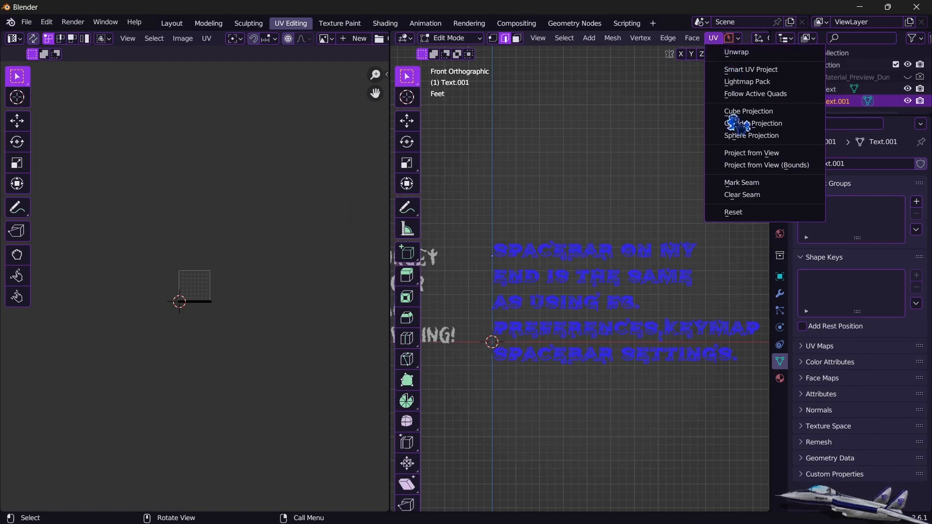
{"action": "left_click", "coordinate": [737, 166]}
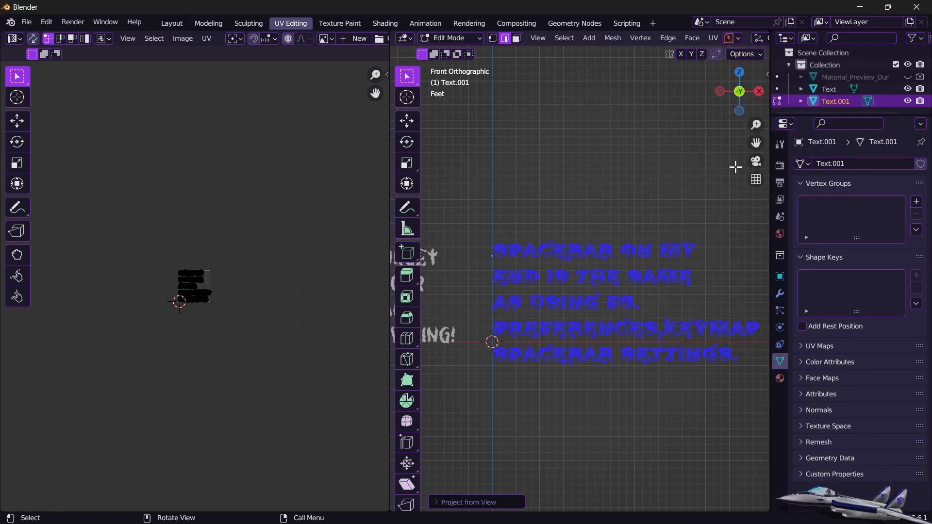
{"action": "scroll", "coordinate": [289, 263], "scroll_direction": "up", "scroll_amount": 10}
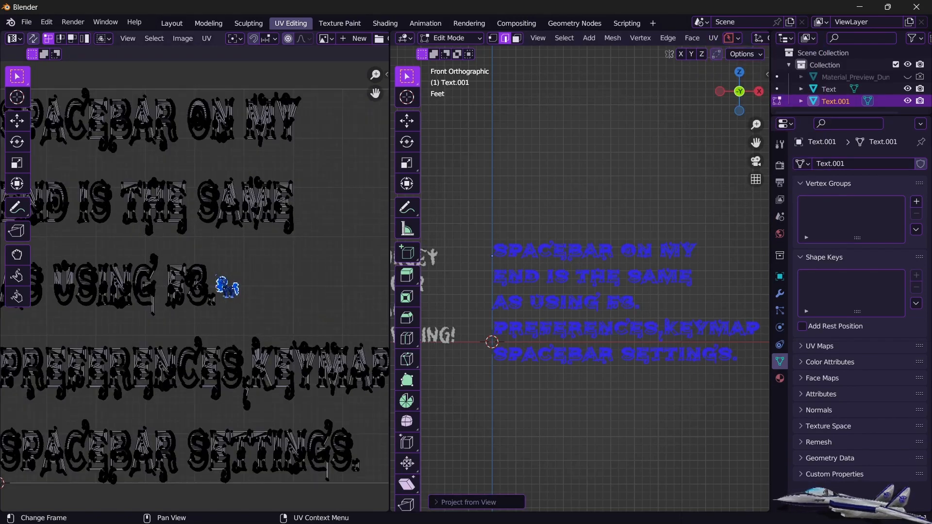
{"action": "key", "text": "Home"}
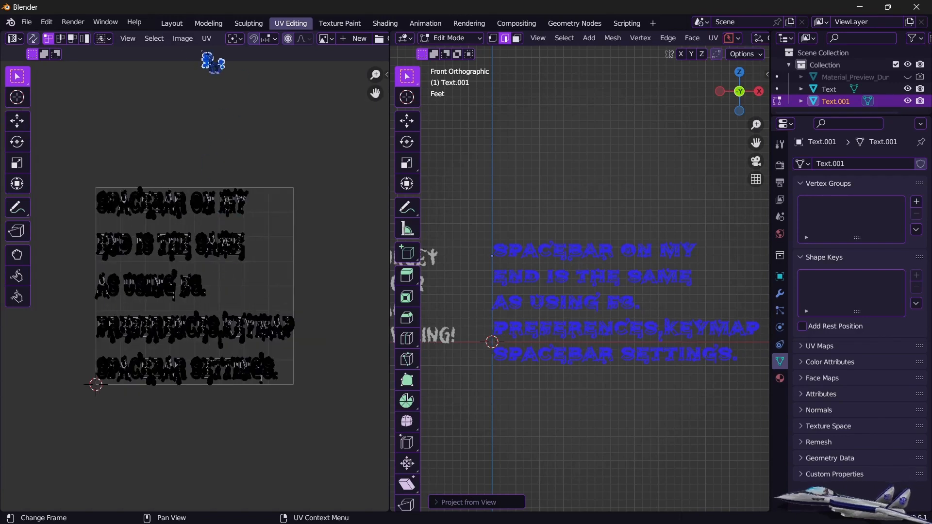
Return to the Layout workspace, select only the beveling message, and bring up its emission settings in the Basic Glass material.
{"action": "left_click", "coordinate": [174, 24]}
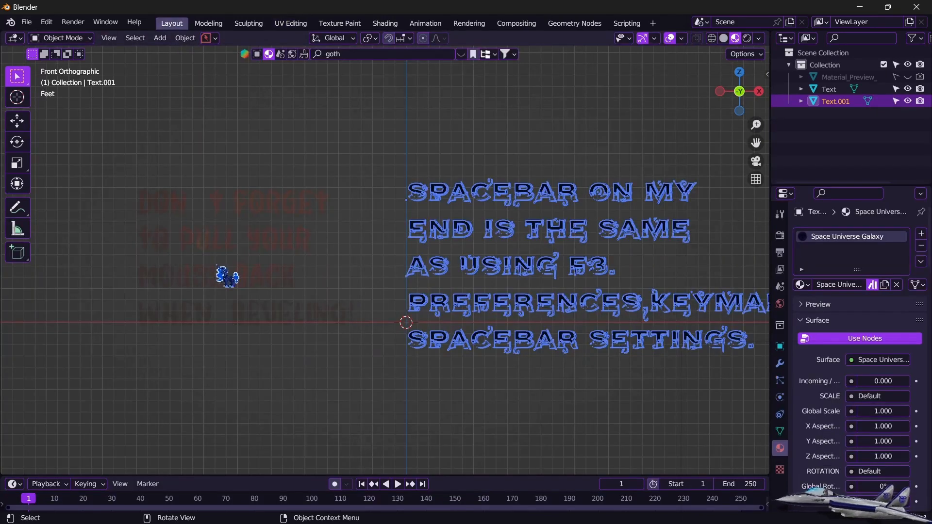
{"action": "left_click", "coordinate": [224, 273]}
{"action": "middle_click_drag", "start_coordinate": [236, 281], "coordinate": [409, 316], "text": "shift"}
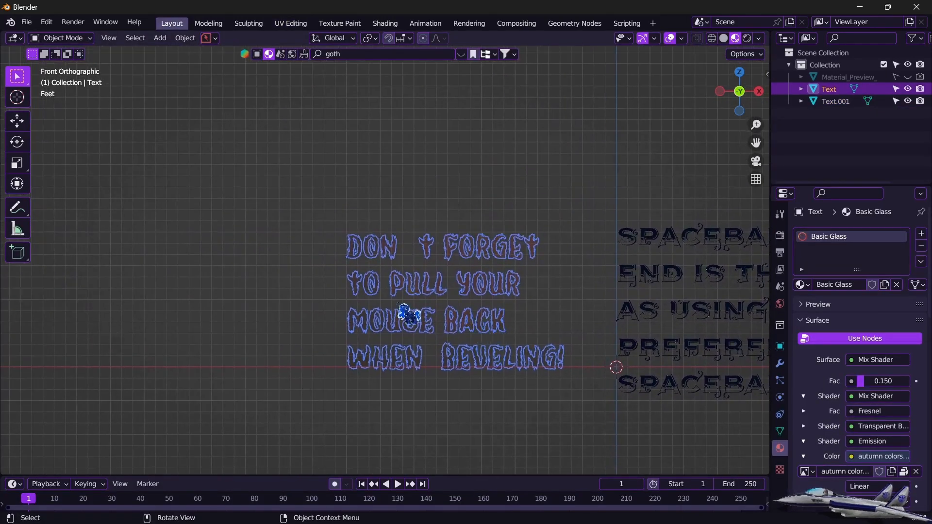
{"action": "left_click", "coordinate": [566, 263]}
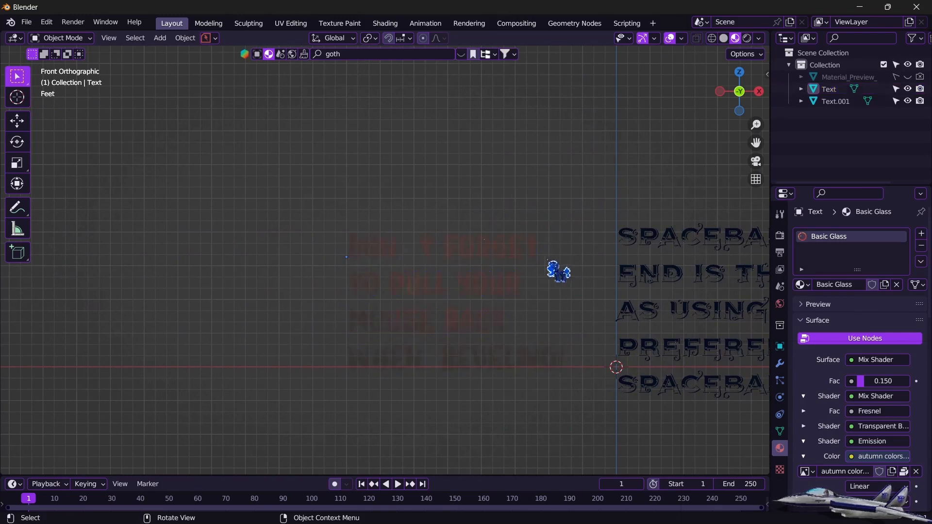
{"action": "left_click", "coordinate": [523, 269]}
{"action": "scroll", "coordinate": [855, 369], "scroll_direction": "down", "scroll_amount": 10}
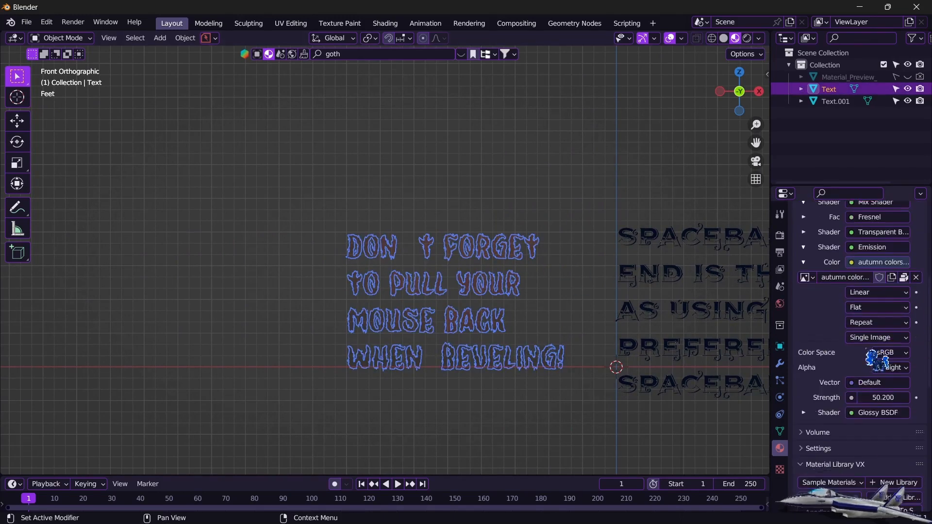
Raise the beveling message's emission strength to 411.9 and view the glow from an angle.
{"action": "left_click", "coordinate": [780, 236]}
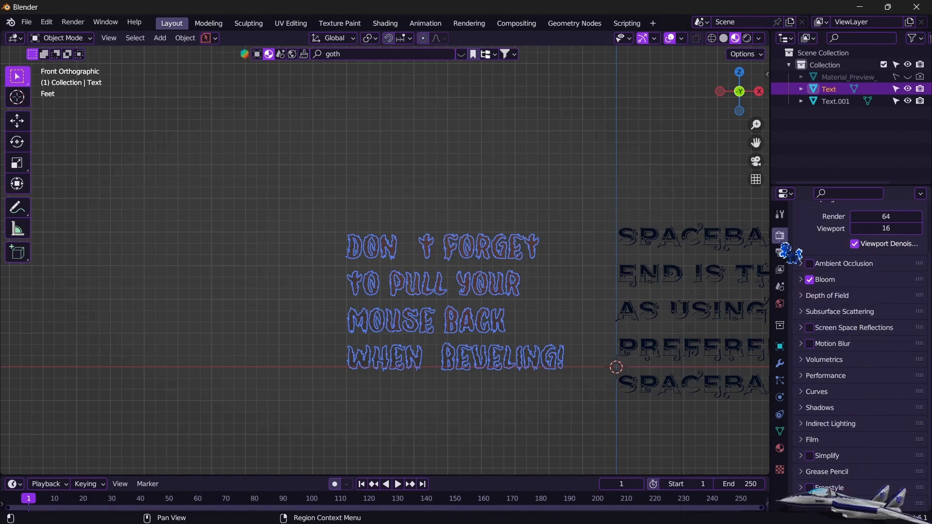
{"action": "left_click", "coordinate": [779, 448]}
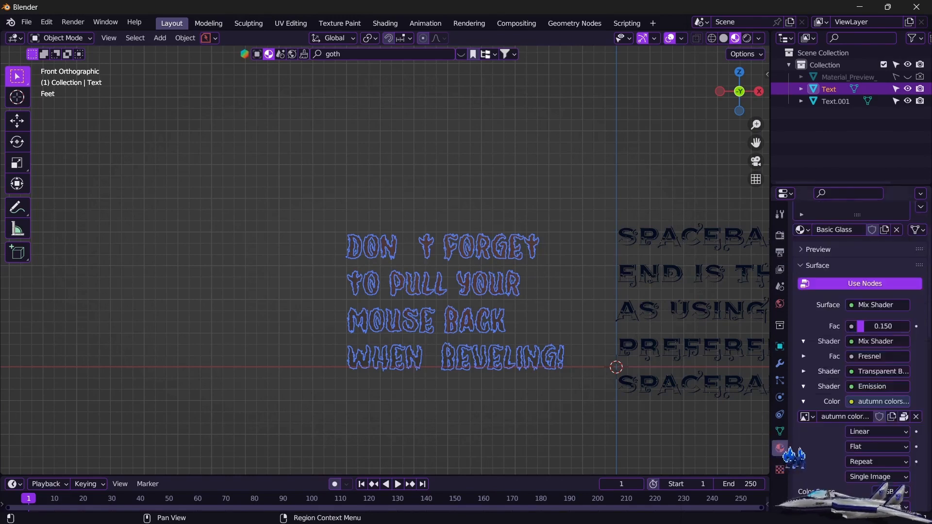
{"action": "scroll", "coordinate": [893, 437], "scroll_direction": "down", "scroll_amount": 5}
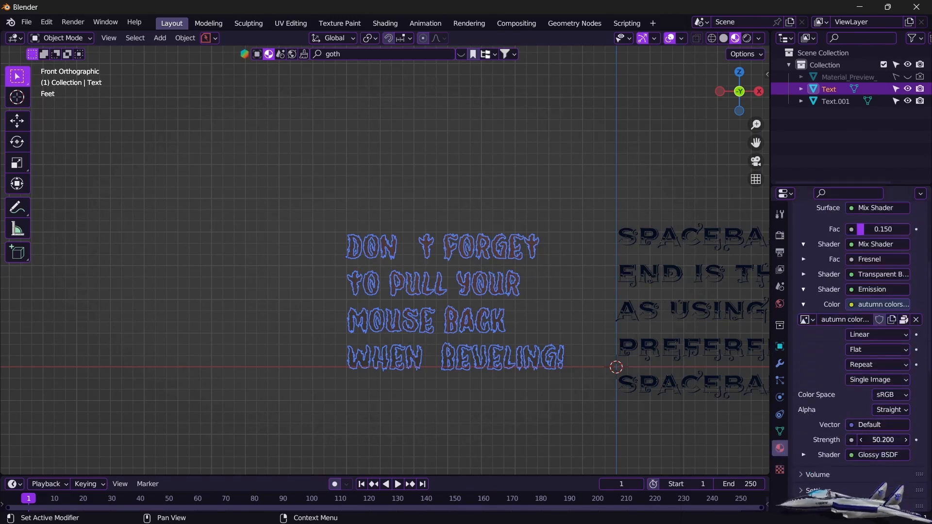
{"action": "left_click_drag", "start_coordinate": [883, 440], "coordinate": [893, 439]}
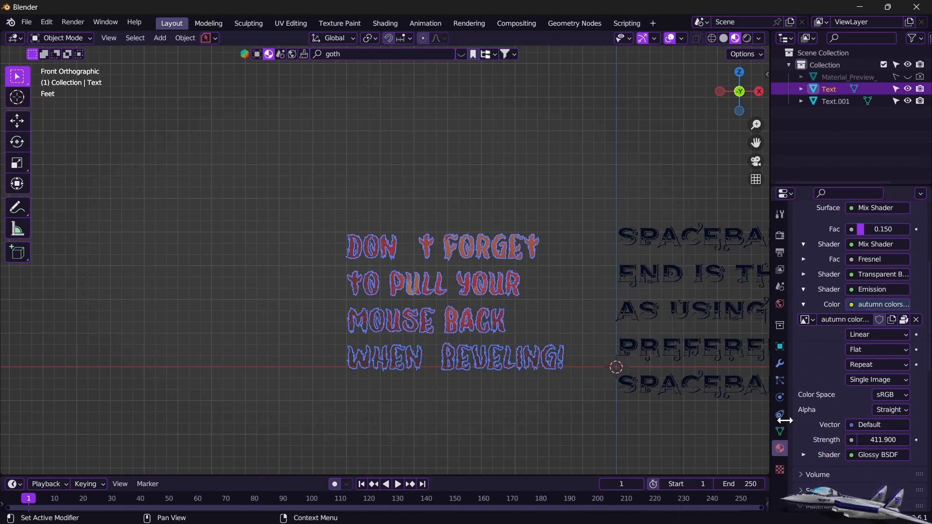
{"action": "left_click", "coordinate": [575, 271]}
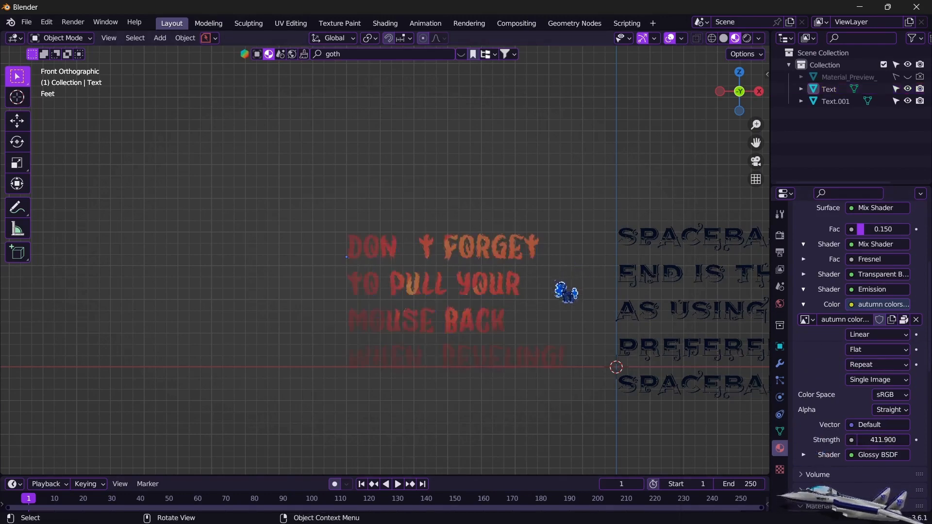
{"action": "middle_click_drag", "start_coordinate": [566, 292], "coordinate": [584, 311]}
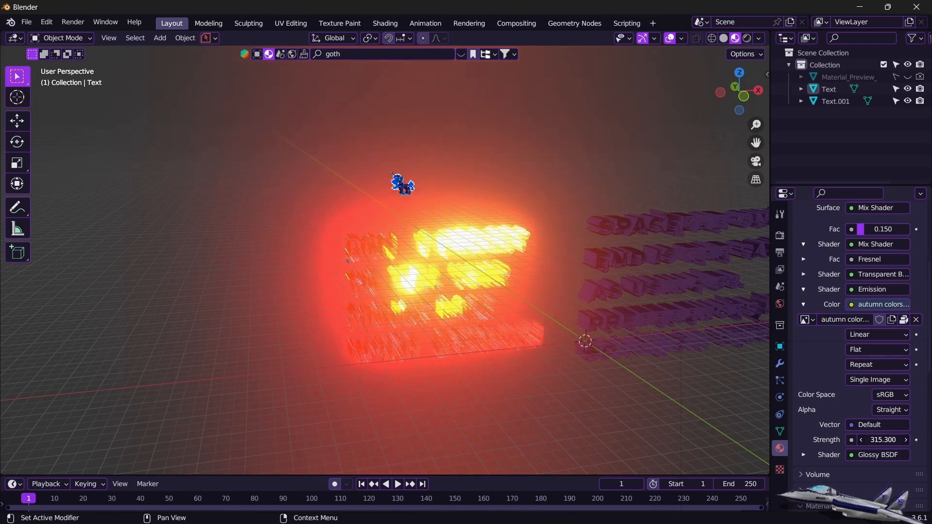
Switch the viewport shading to the last environment in the HDRI selection and view the text from the front and at an angle.
{"action": "left_click", "coordinate": [759, 38]}
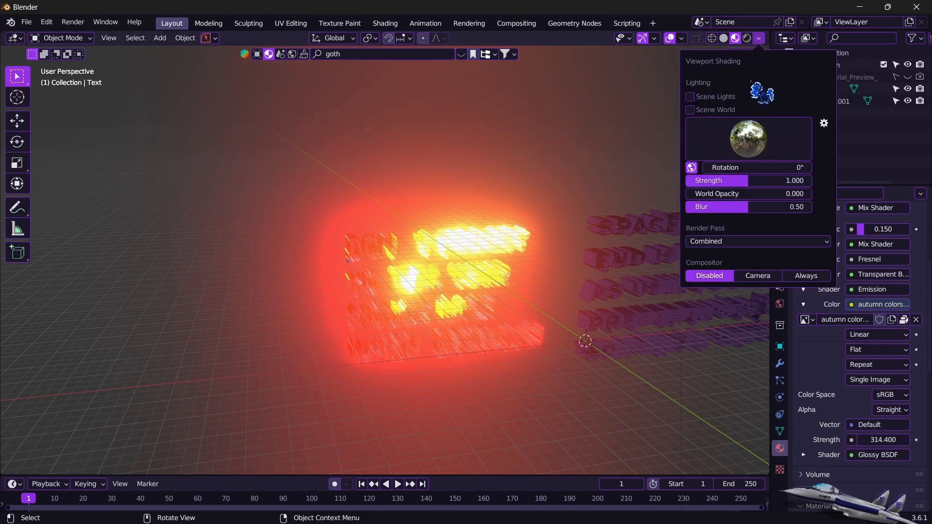
{"action": "left_click", "coordinate": [759, 137]}
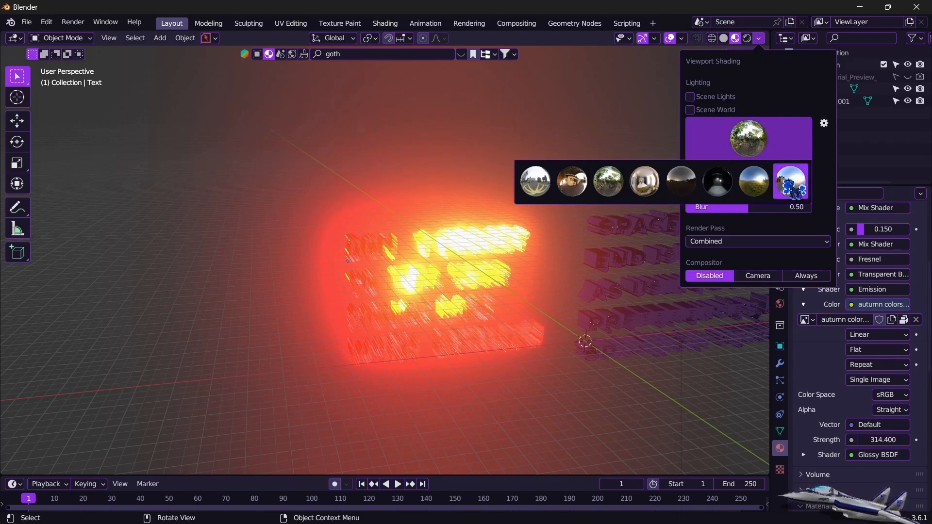
{"action": "left_click", "coordinate": [792, 183]}
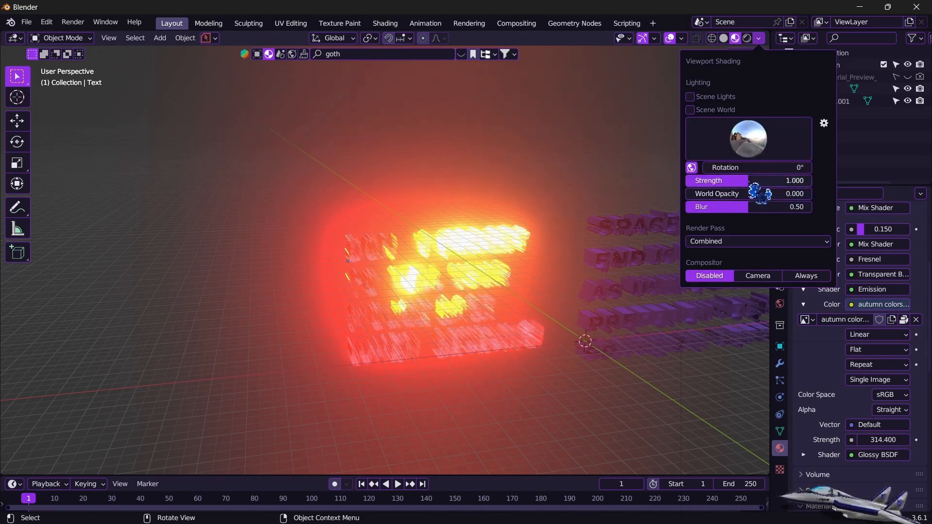
{"action": "mouse_move", "coordinate": [441, 410]}
{"action": "middle_mouse_down"}
{"action": "mouse_move", "coordinate": [430, 403]}
{"action": "mouse_move", "coordinate": [443, 379]}
{"action": "mouse_move", "coordinate": [427, 368]}
{"action": "mouse_move", "coordinate": [417, 375]}
{"action": "middle_mouse_up"}
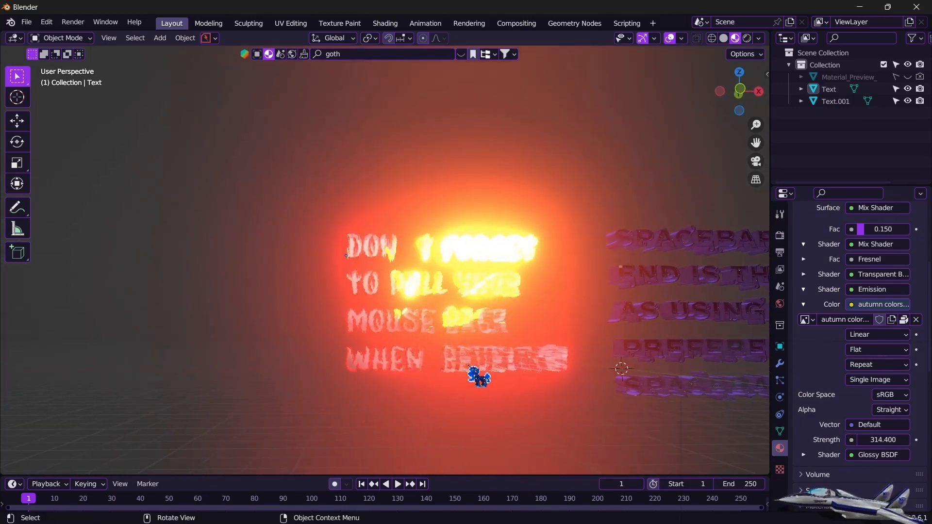
{"action": "key", "text": "KP_1"}
{"action": "mouse_move", "coordinate": [474, 377]}
{"action": "middle_mouse_down"}
{"action": "mouse_move", "coordinate": [474, 369]}
{"action": "mouse_move", "coordinate": [481, 378]}
{"action": "middle_mouse_up"}
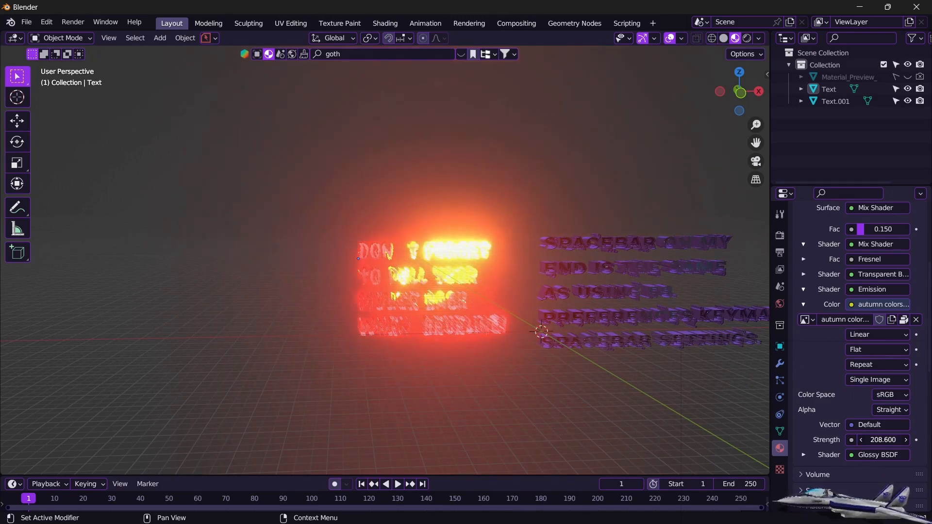
Lower the beveling message's emission strength to 3.7 and enter Edit Mode on its mesh.
{"action": "left_click_drag", "start_coordinate": [883, 440], "coordinate": [823, 440]}
{"action": "key", "text": "Tab"}
{"action": "scroll", "coordinate": [465, 340], "scroll_direction": "down", "scroll_amount": 4}
{"action": "mouse_move", "coordinate": [465, 340]}
{"action": "middle_mouse_down"}
{"action": "mouse_move", "coordinate": [455, 349]}
{"action": "mouse_move", "coordinate": [464, 339]}
{"action": "middle_mouse_up"}
{"action": "scroll", "coordinate": [455, 348], "scroll_direction": "up", "scroll_amount": 4}
{"action": "scroll", "coordinate": [455, 348], "scroll_direction": "down", "scroll_amount": 2}
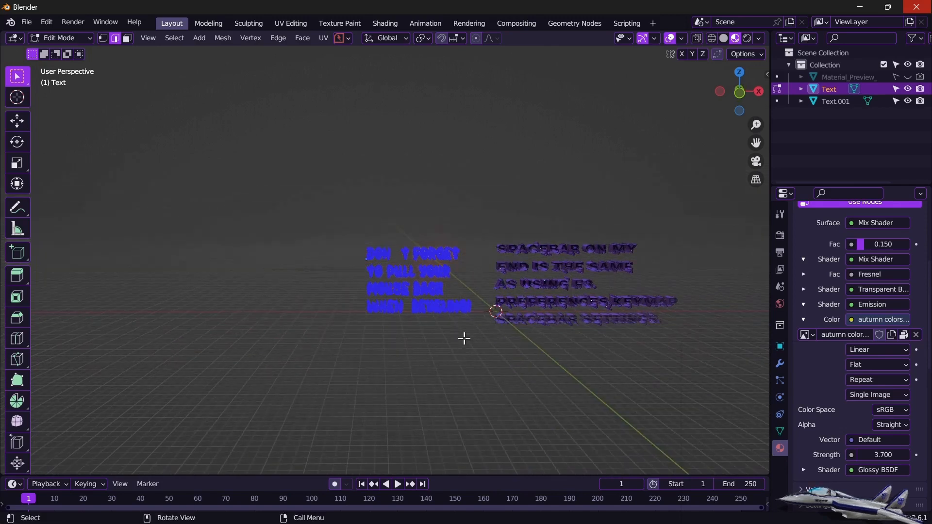
{"action": "key", "text": "ctrl"}
{"action": "key", "text": "ctrl+r"}
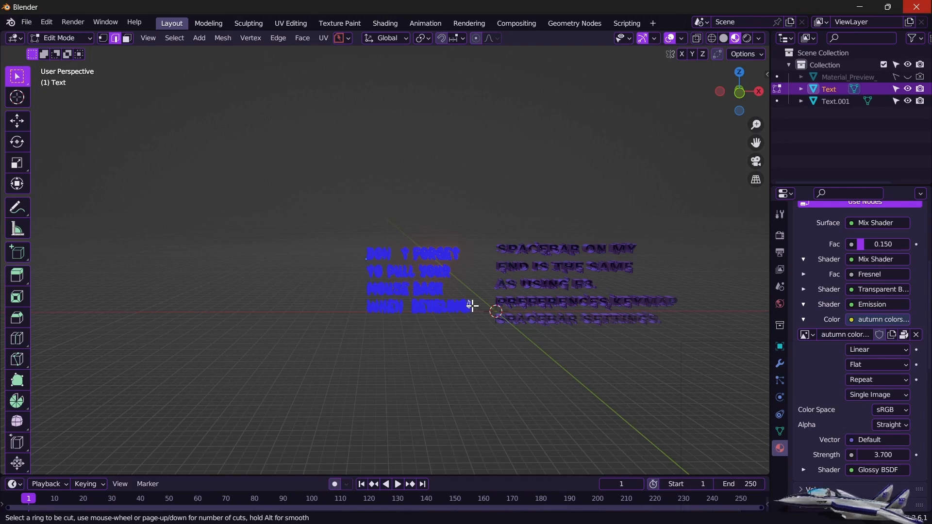
{"action": "key", "text": "Escape"}
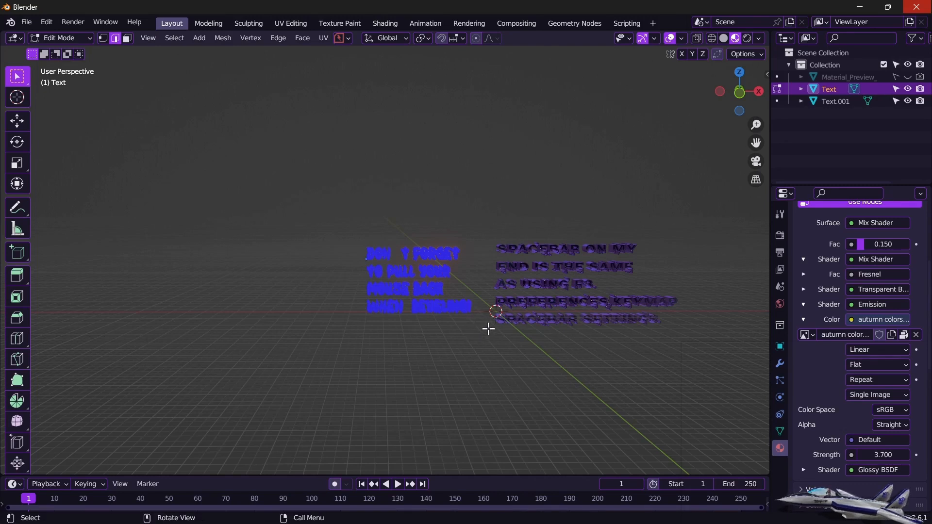
Move the beveling message's mesh -38.944' along the X axis and return to Object Mode.
{"action": "key", "text": "g"}
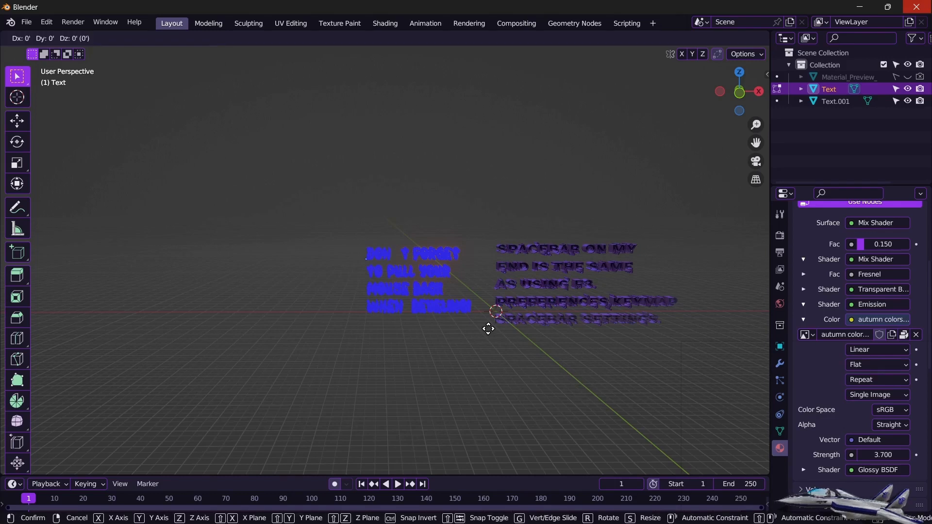
{"action": "key", "text": "x"}
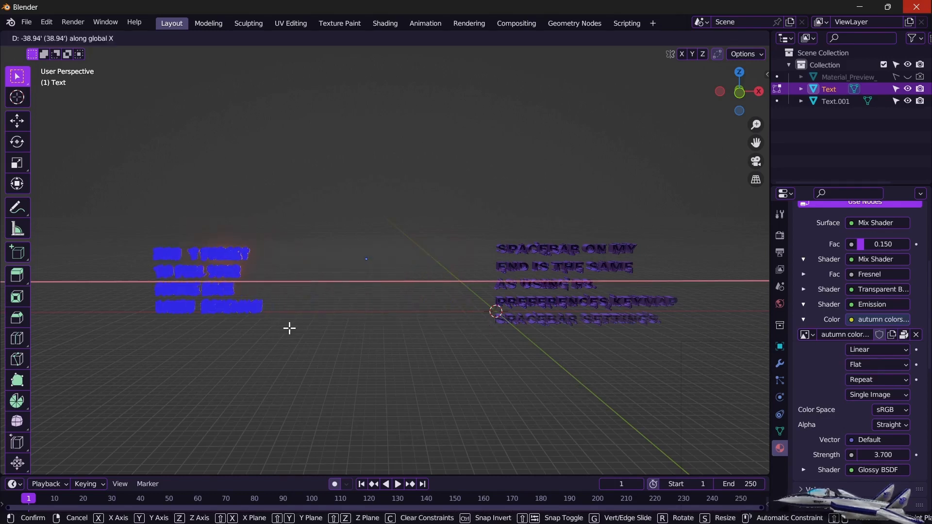
{"action": "left_click", "coordinate": [289, 327]}
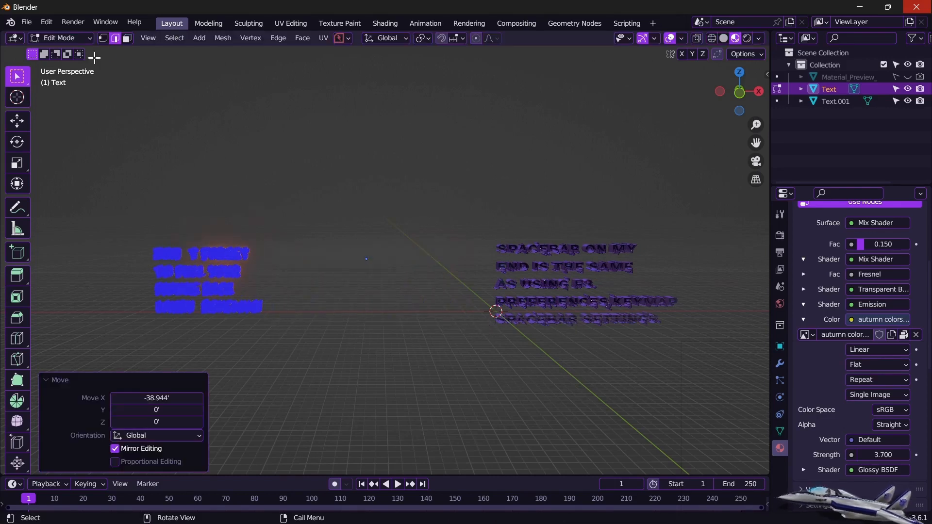
{"action": "left_click", "coordinate": [60, 38]}
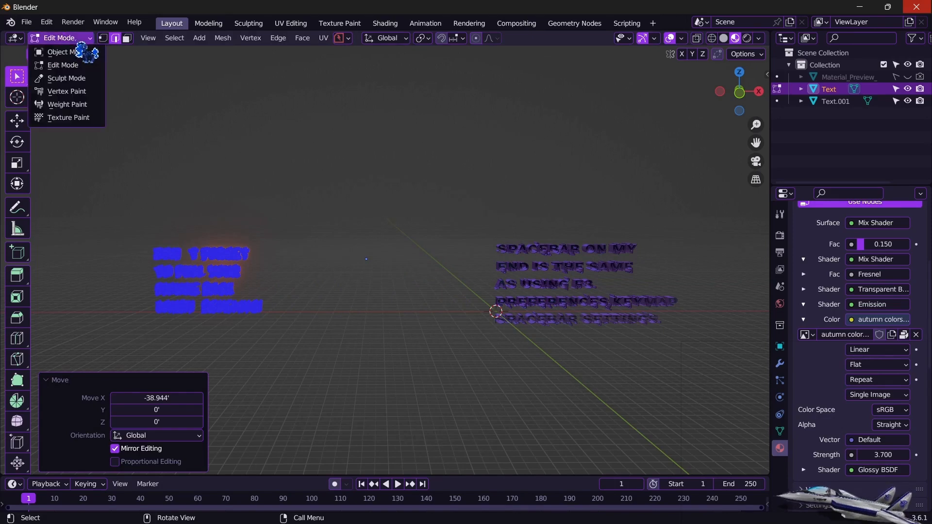
{"action": "key", "text": "Tab"}
Move the spacebar note -41.506' along the X axis, close beside the beveling message.
{"action": "left_click", "coordinate": [610, 318]}
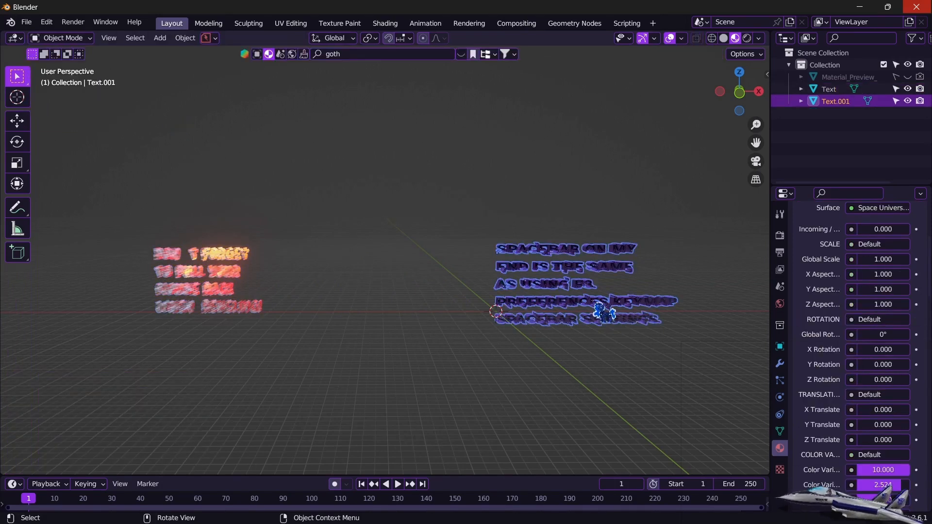
{"action": "key", "text": "g"}
{"action": "key", "text": "x"}
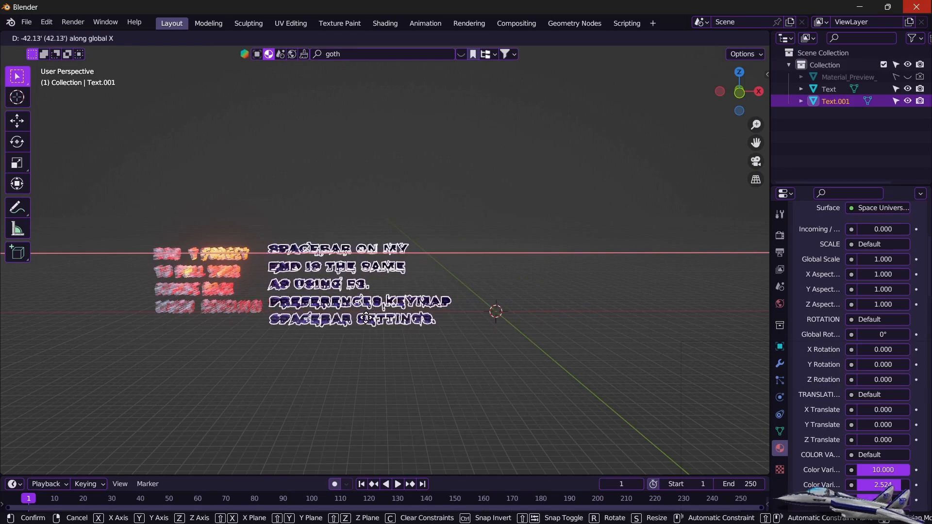
{"action": "left_click", "coordinate": [378, 319]}
{"action": "middle_click_drag", "start_coordinate": [579, 352], "coordinate": [507, 371], "text": "shift"}
{"action": "scroll", "coordinate": [508, 370], "scroll_direction": "up", "scroll_amount": 2}
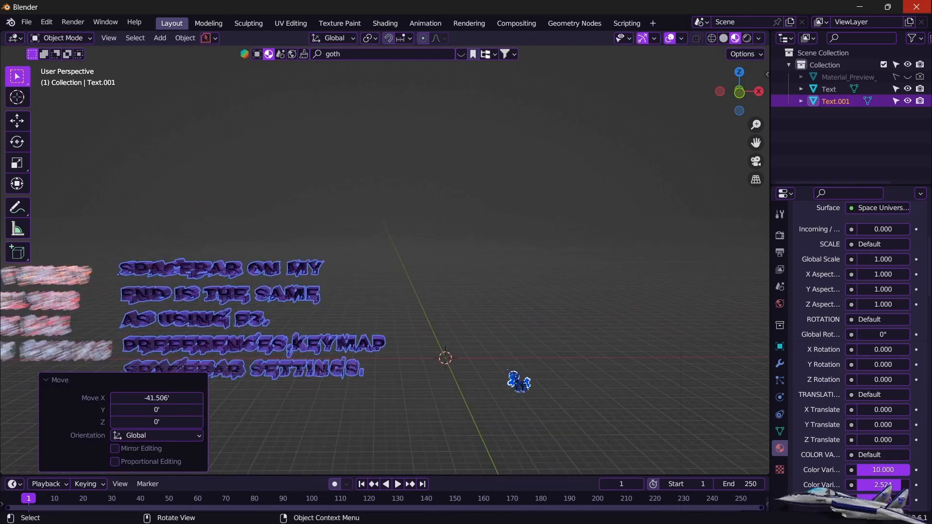
{"action": "scroll", "coordinate": [519, 382], "scroll_direction": "up", "scroll_amount": 1}
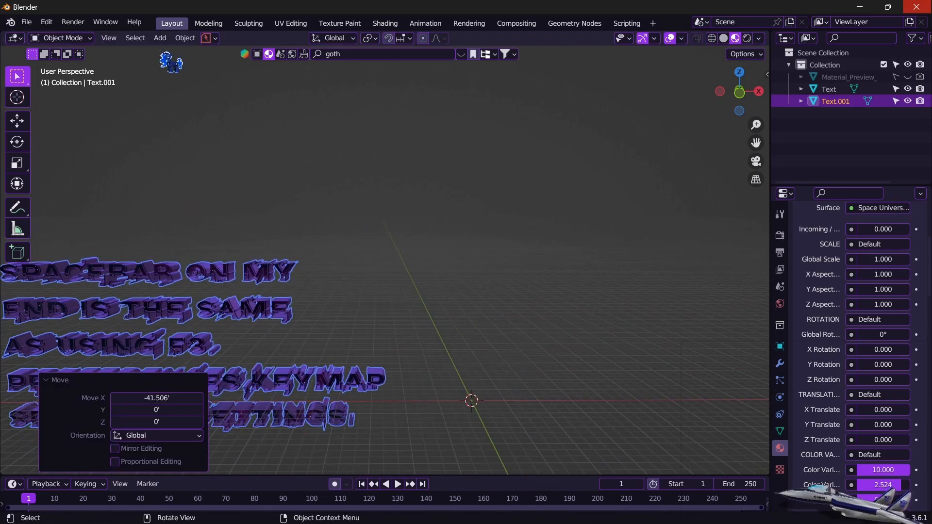
Add a cube at the world origin and scale it uniformly by 6.282.
{"action": "left_click", "coordinate": [160, 39]}
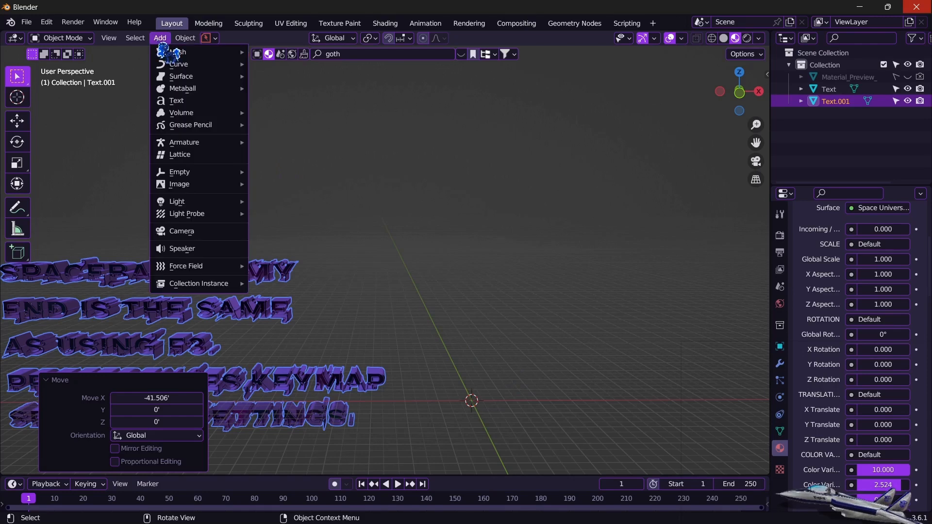
{"action": "mouse_move", "coordinate": [166, 54]}
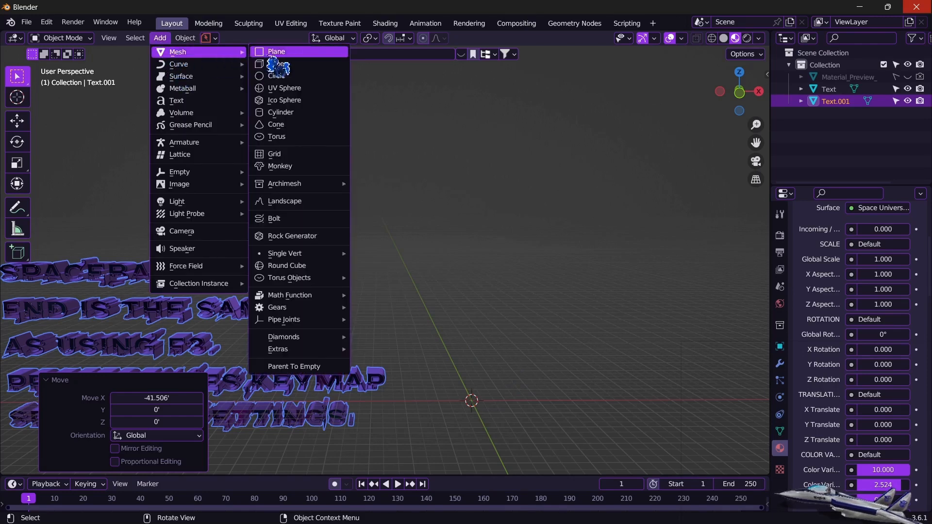
{"action": "left_click", "coordinate": [300, 67]}
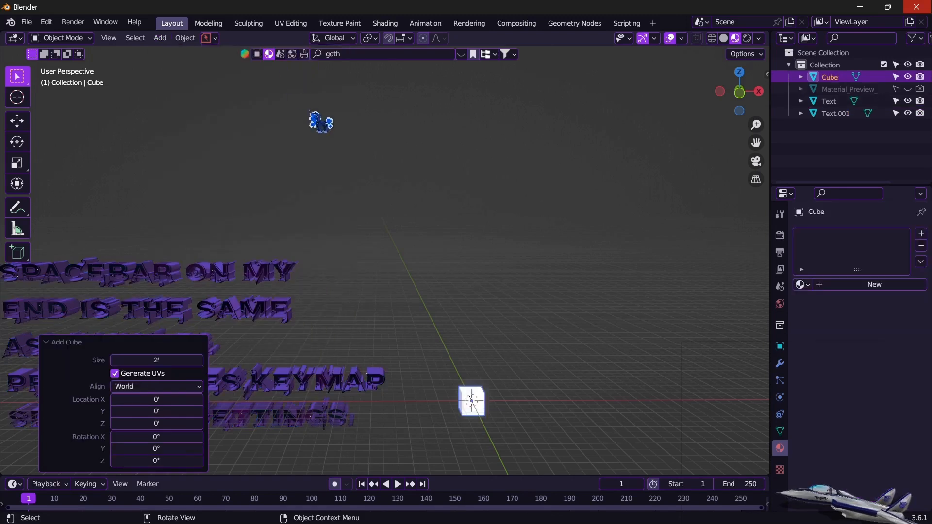
{"action": "key", "text": "s"}
{"action": "left_click", "coordinate": [9, 353]}
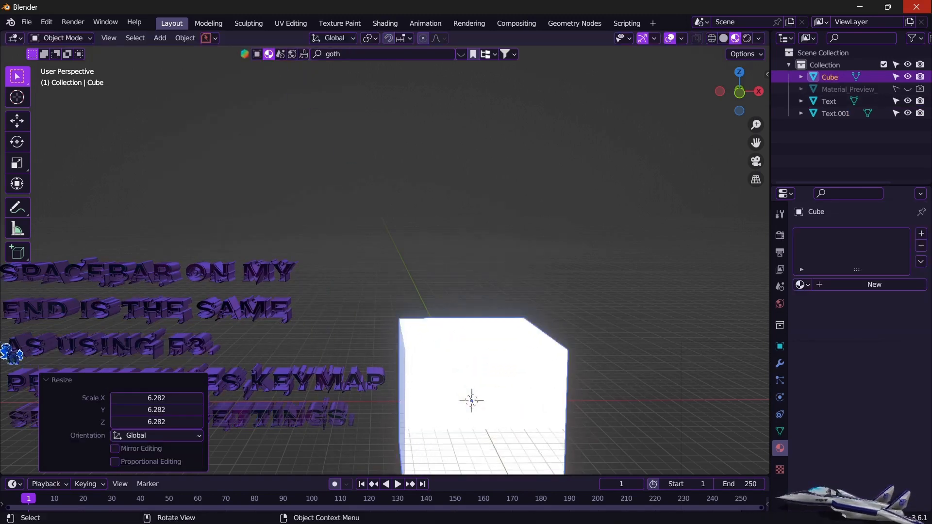
Enter Edit Mode on the cube and bevel all its edges with a width of 0.382' and 1 segment.
{"action": "middle_click_drag", "start_coordinate": [479, 301], "coordinate": [482, 202]}
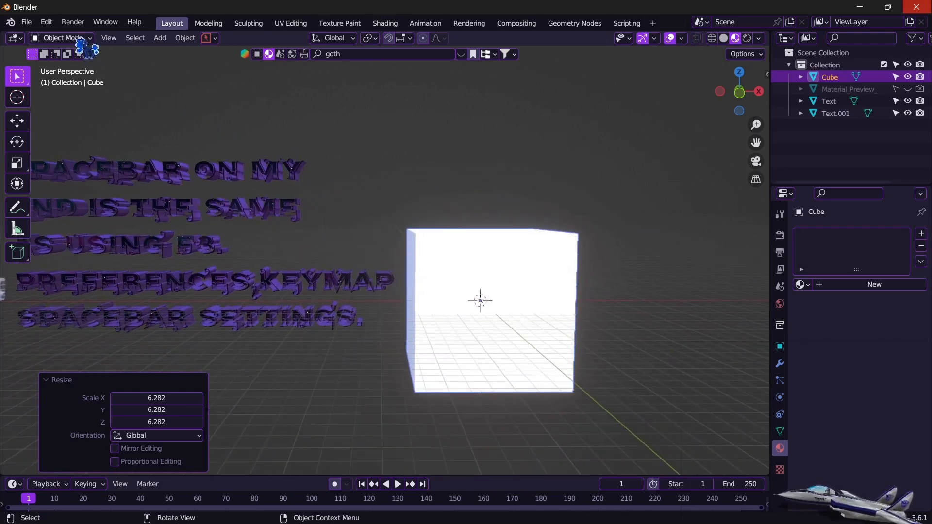
{"action": "left_click", "coordinate": [68, 38]}
{"action": "left_click", "coordinate": [65, 66]}
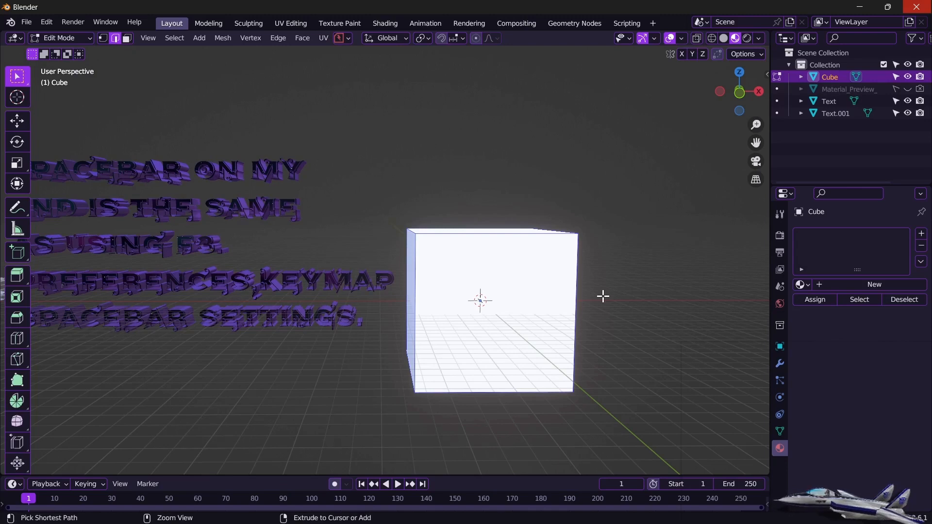
{"action": "key", "text": "ctrl+b"}
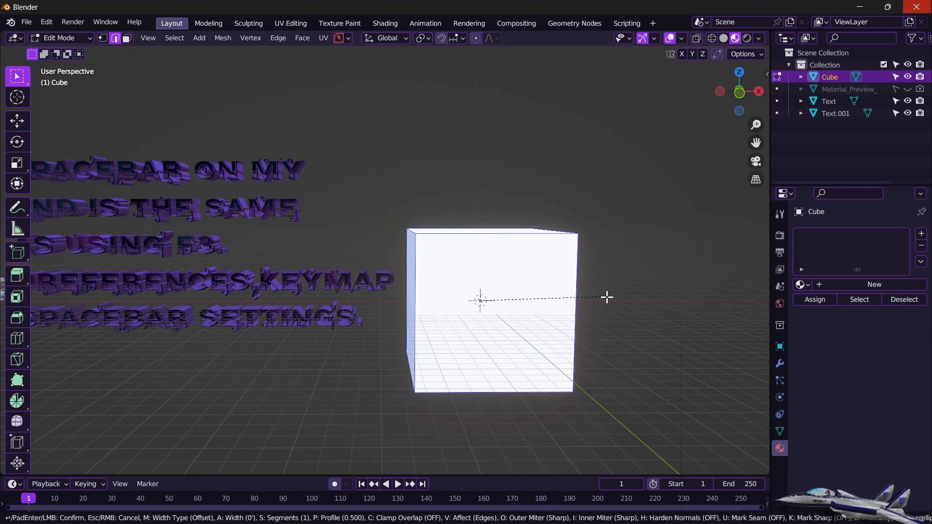
{"action": "left_click", "coordinate": [632, 305]}
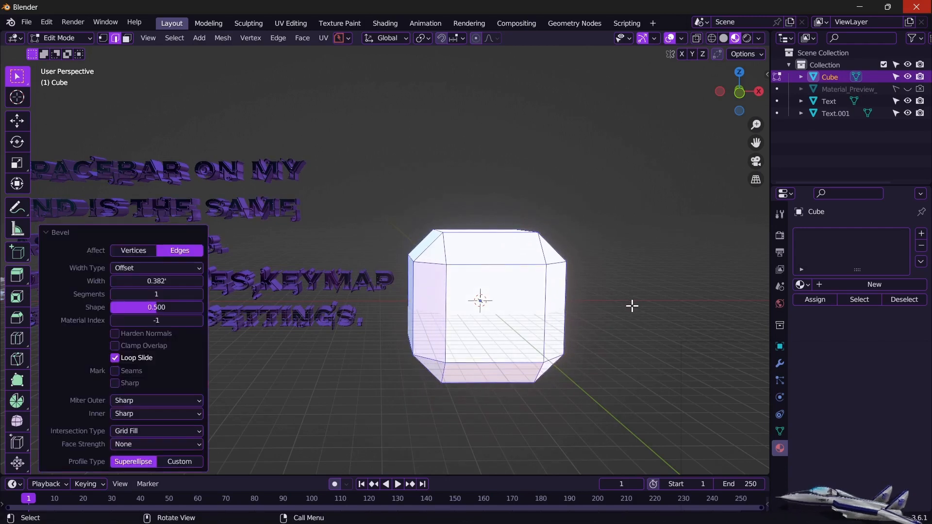
Add a Subdivision Surface modifier to the beveled cube and set its viewport level to 3.
{"action": "middle_click_drag", "start_coordinate": [632, 305], "coordinate": [578, 307]}
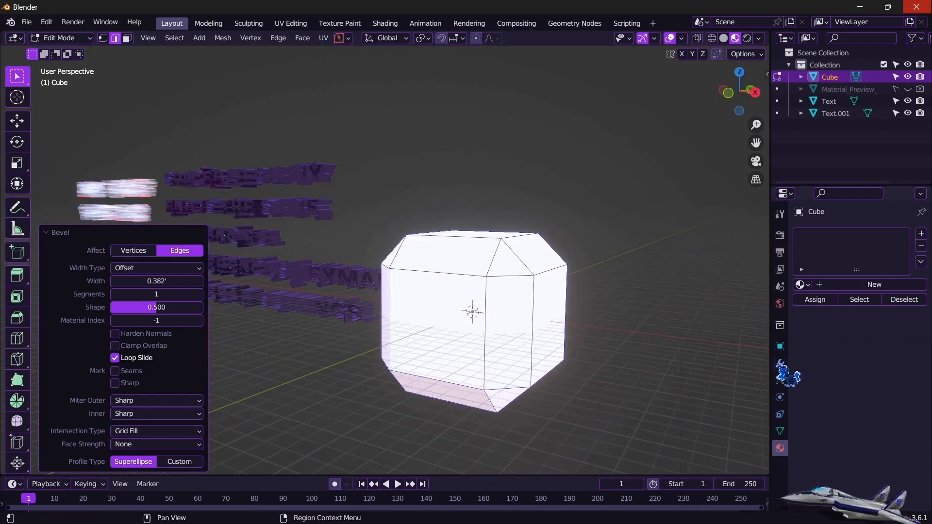
{"action": "left_click", "coordinate": [779, 363]}
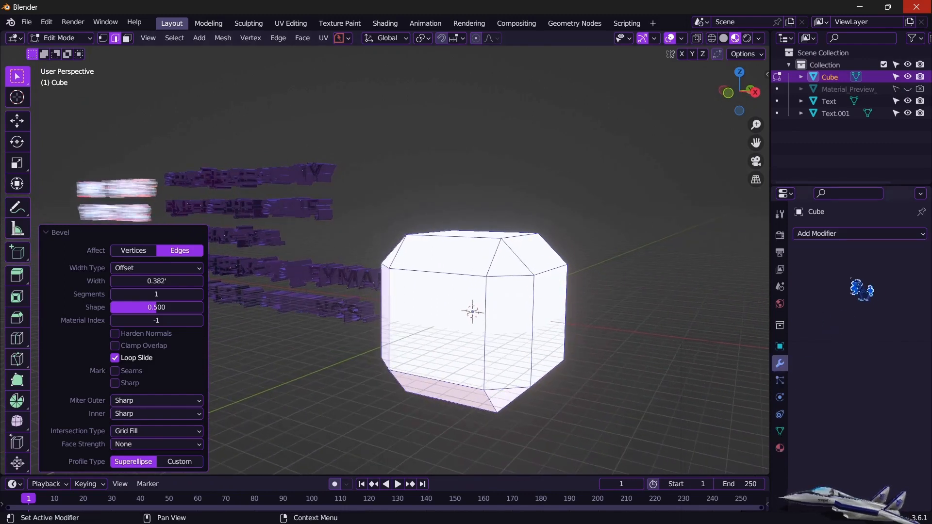
{"action": "left_click", "coordinate": [842, 235]}
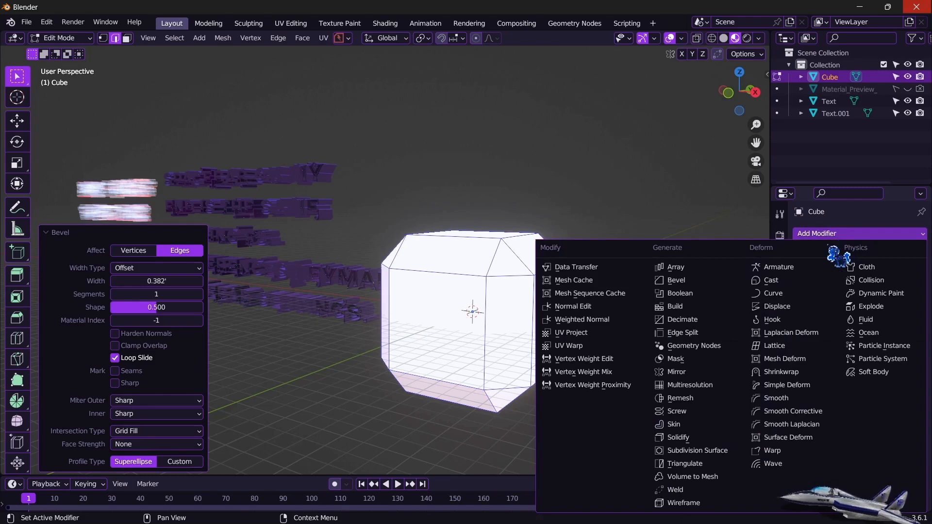
{"action": "left_click", "coordinate": [723, 450]}
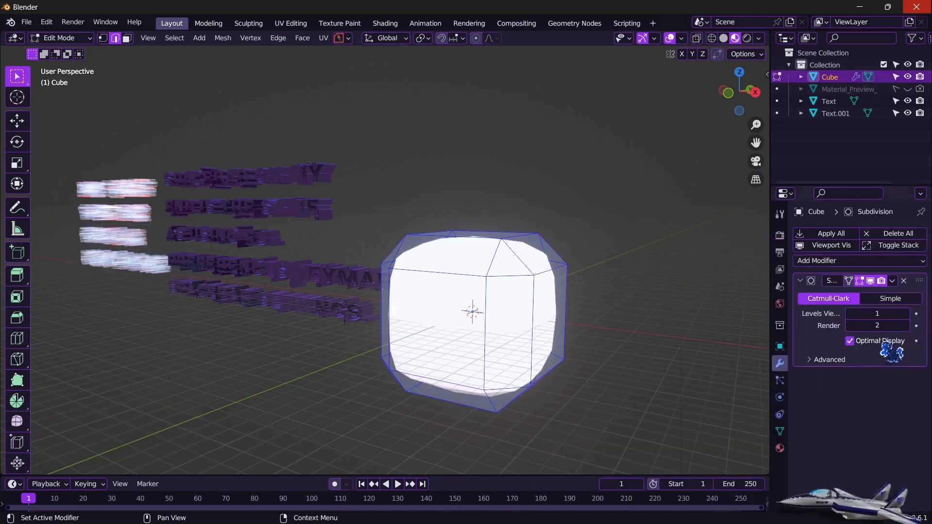
{"action": "left_click", "coordinate": [907, 314]}
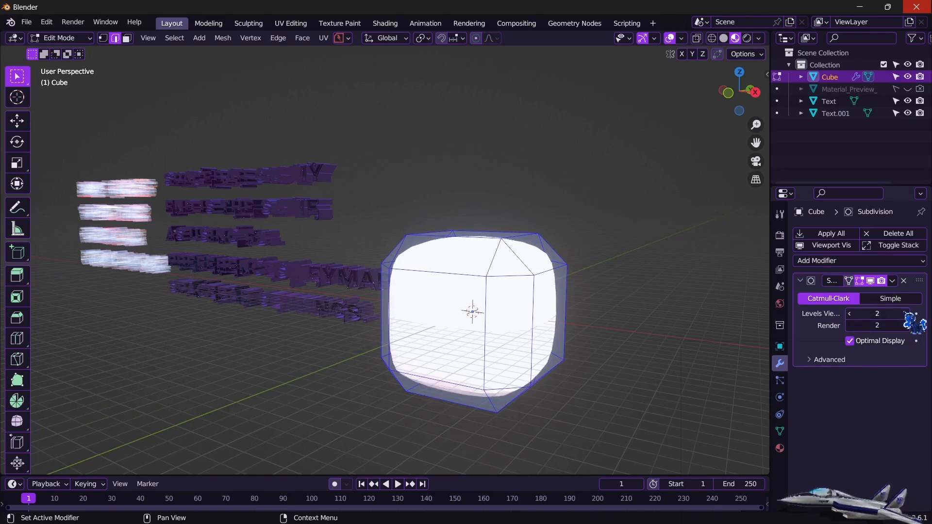
{"action": "left_click", "coordinate": [906, 314]}
{"action": "middle_click_drag", "start_coordinate": [650, 316], "coordinate": [687, 313]}
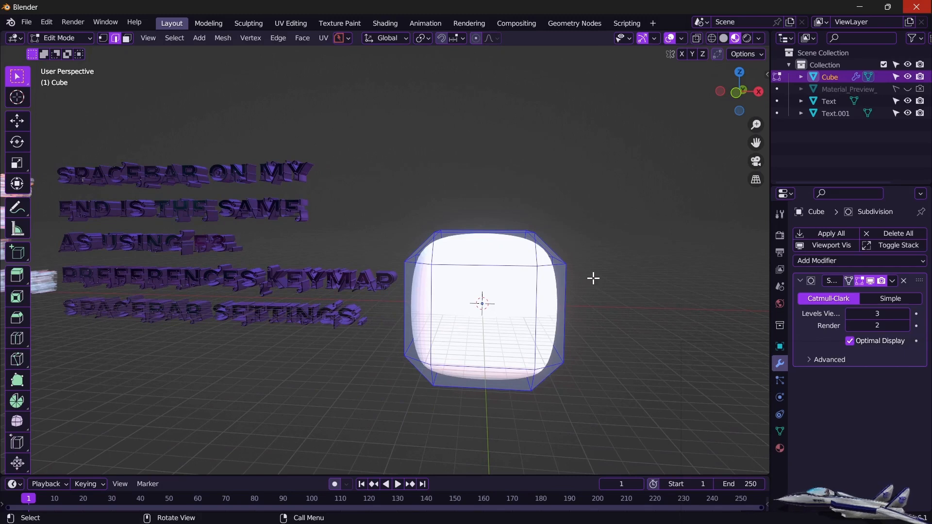
Return to Object Mode and apply the cube's Subdivision modifier.
{"action": "left_click", "coordinate": [892, 281]}
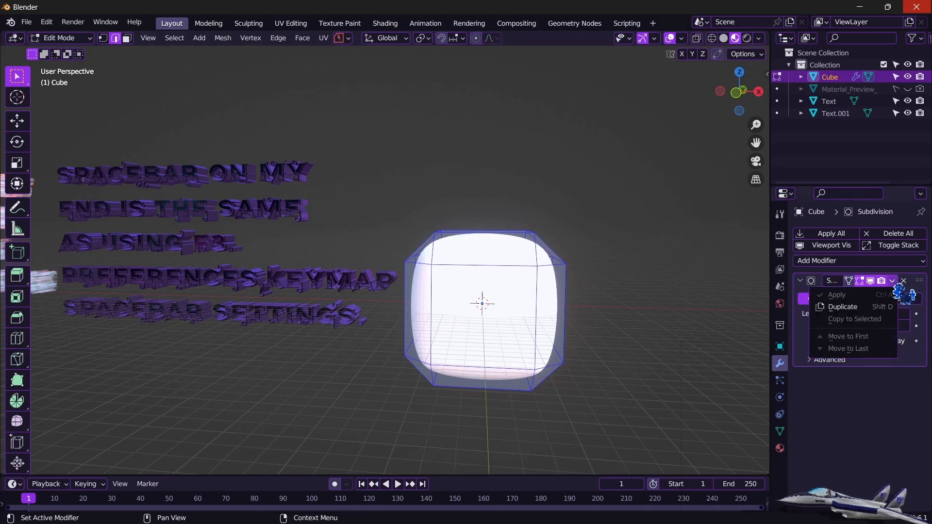
{"action": "left_click", "coordinate": [59, 38]}
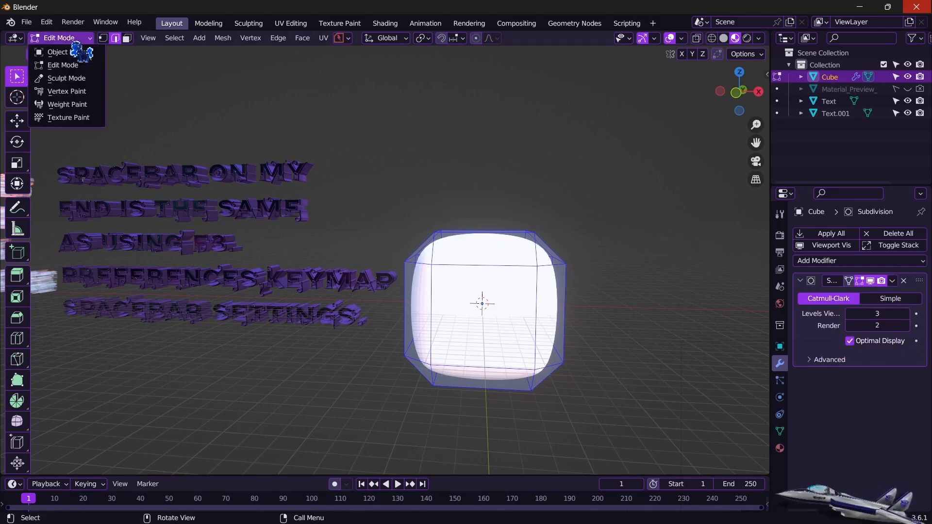
{"action": "left_click", "coordinate": [67, 52]}
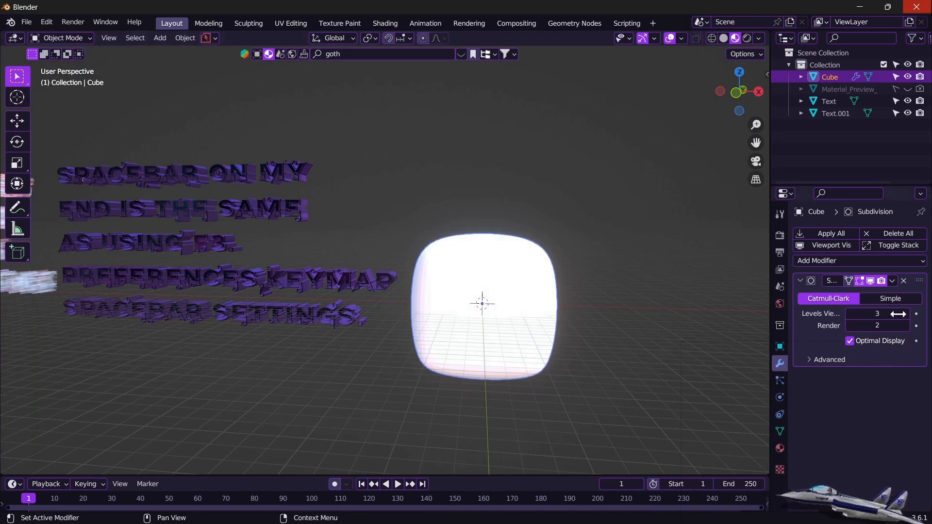
{"action": "left_click", "coordinate": [893, 281]}
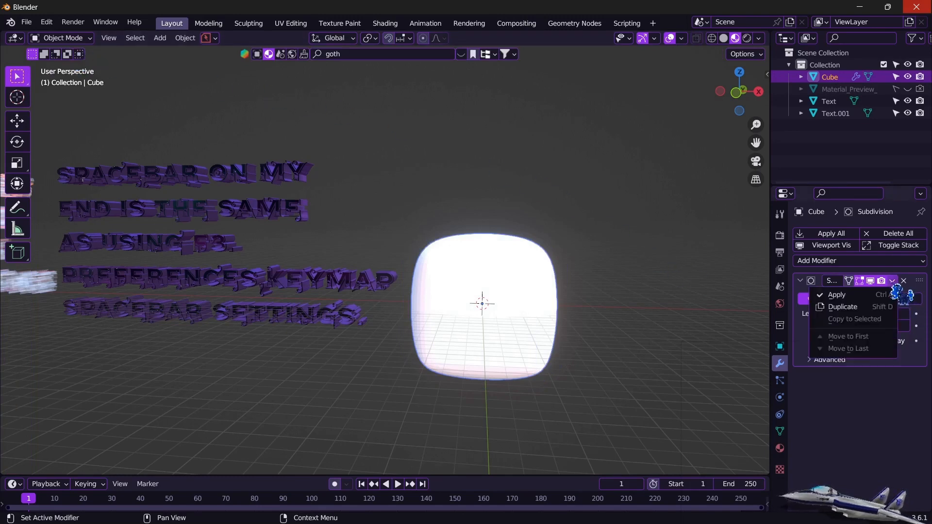
{"action": "left_click", "coordinate": [879, 296]}
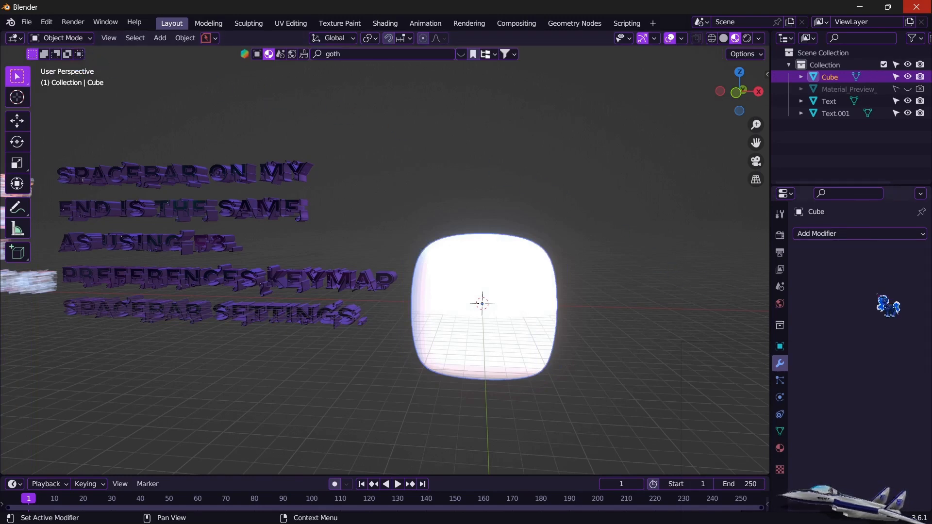
Find the shading commands with the search term "shade" and apply Shade Smooth to the rounded cube.
{"action": "middle_click_drag", "start_coordinate": [572, 327], "coordinate": [531, 322]}
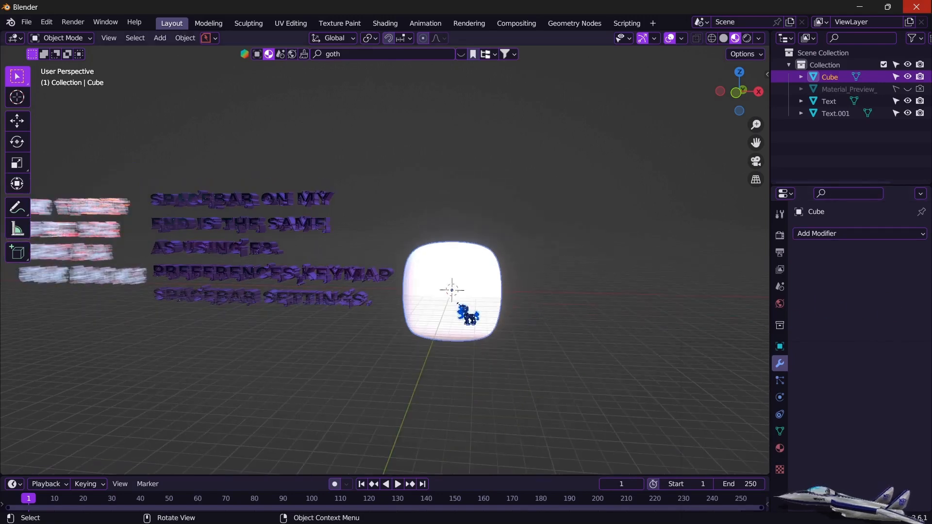
{"action": "key", "text": "space"}
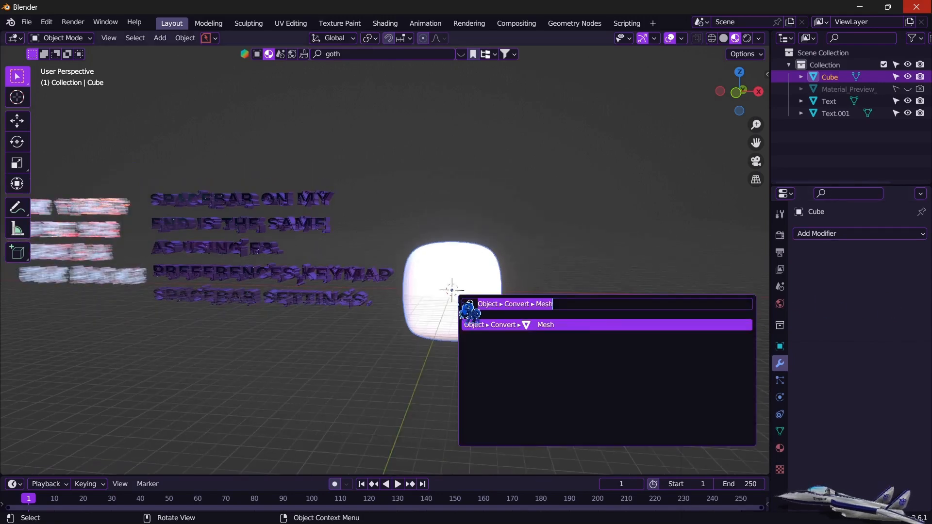
{"action": "type", "text": "shade"}
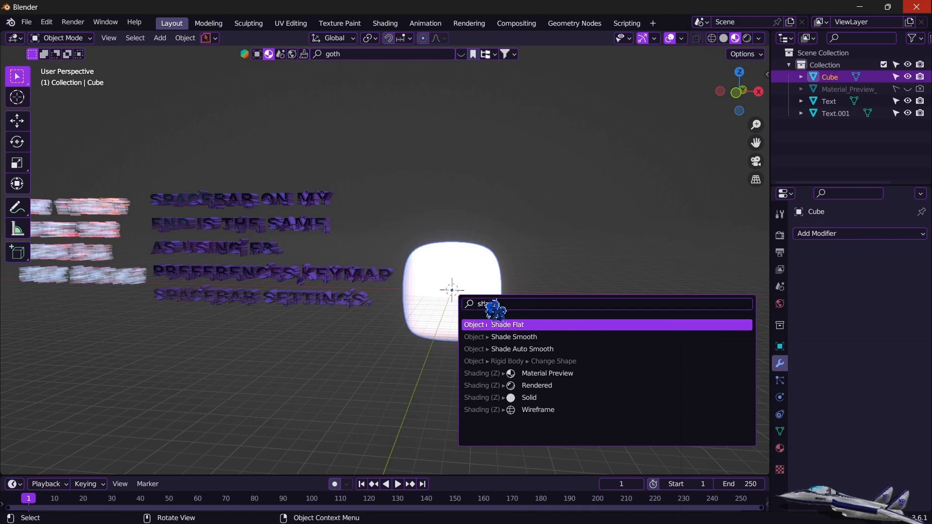
{"action": "left_click", "coordinate": [515, 337]}
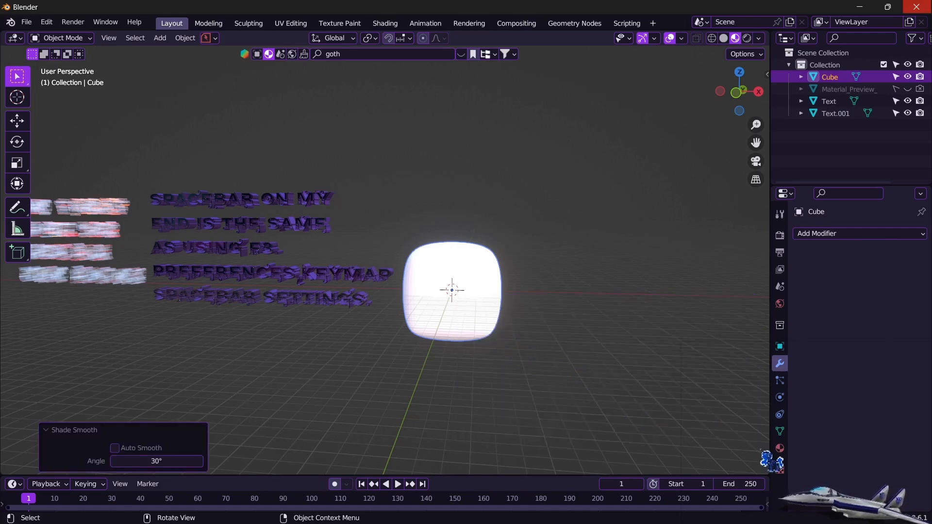
Create a new material on the rounded cube and bring its surface settings into view.
{"action": "left_click", "coordinate": [780, 448]}
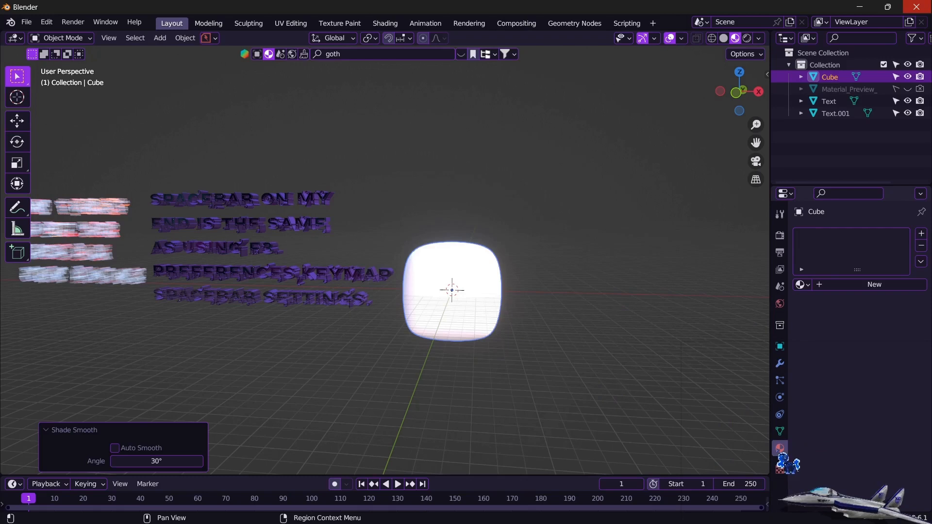
{"action": "left_click", "coordinate": [912, 286]}
{"action": "scroll", "coordinate": [896, 328], "scroll_direction": "down", "scroll_amount": 2}
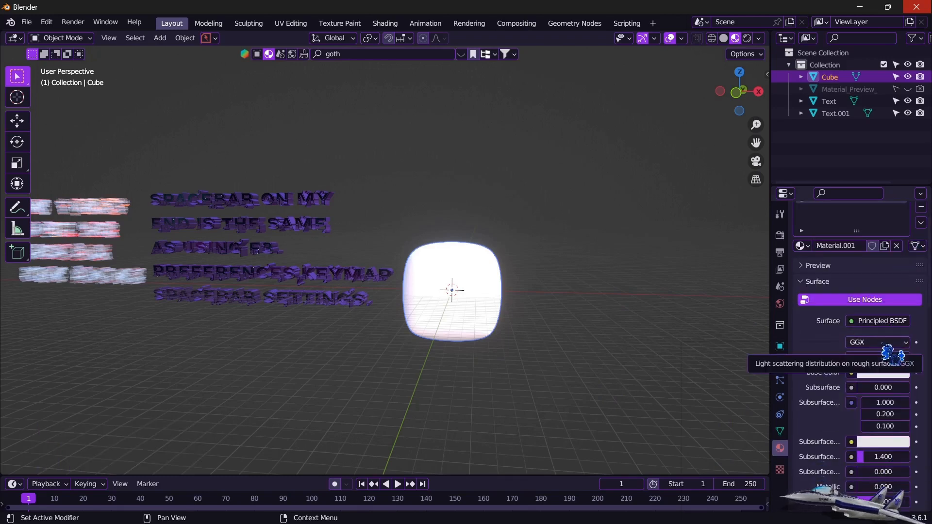
Search the BlenderKit materials for "ice" and download the glassy "ice" material by BlenderKit Community for the cube.
{"action": "left_click", "coordinate": [406, 54]}
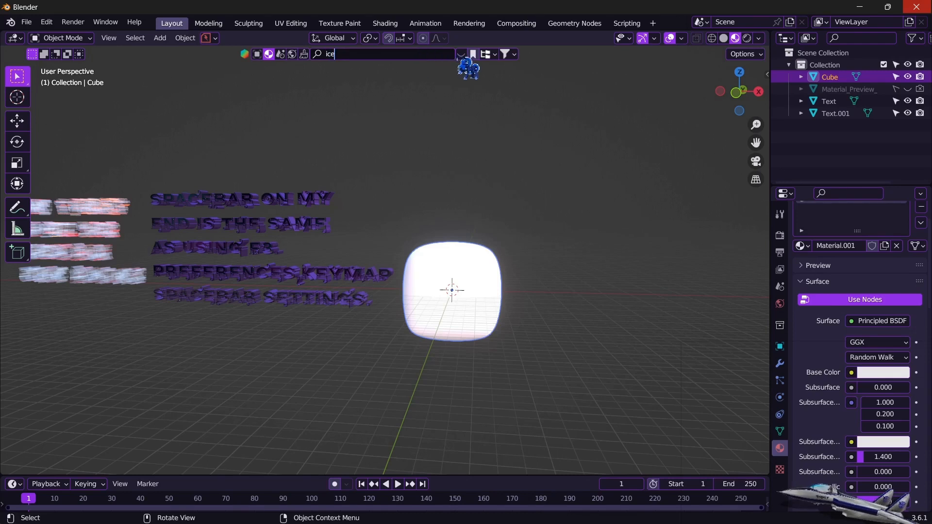
{"action": "key", "text": "Return"}
{"action": "left_click", "coordinate": [461, 54]}
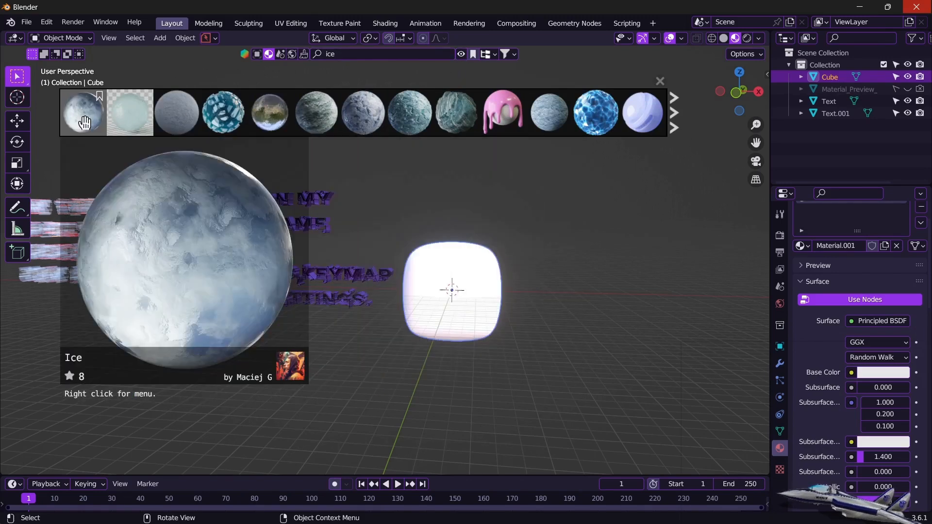
{"action": "left_click", "coordinate": [270, 128]}
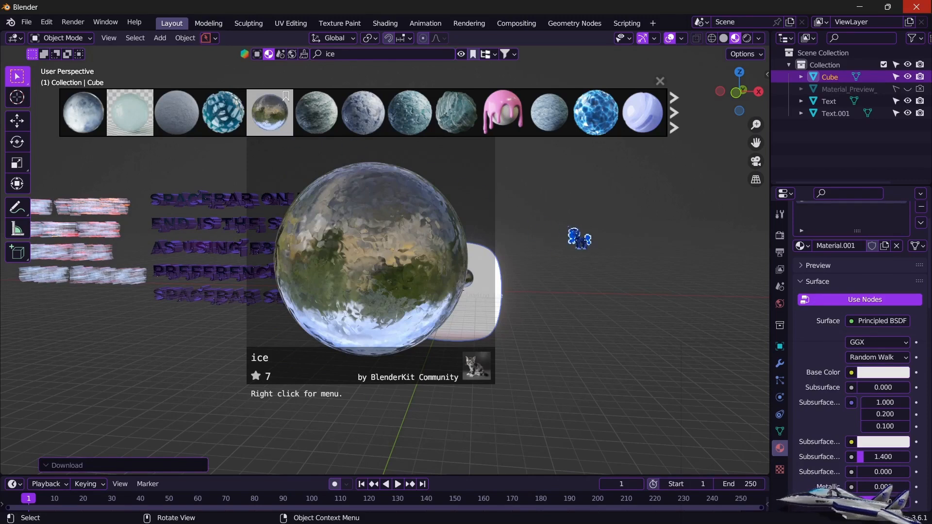